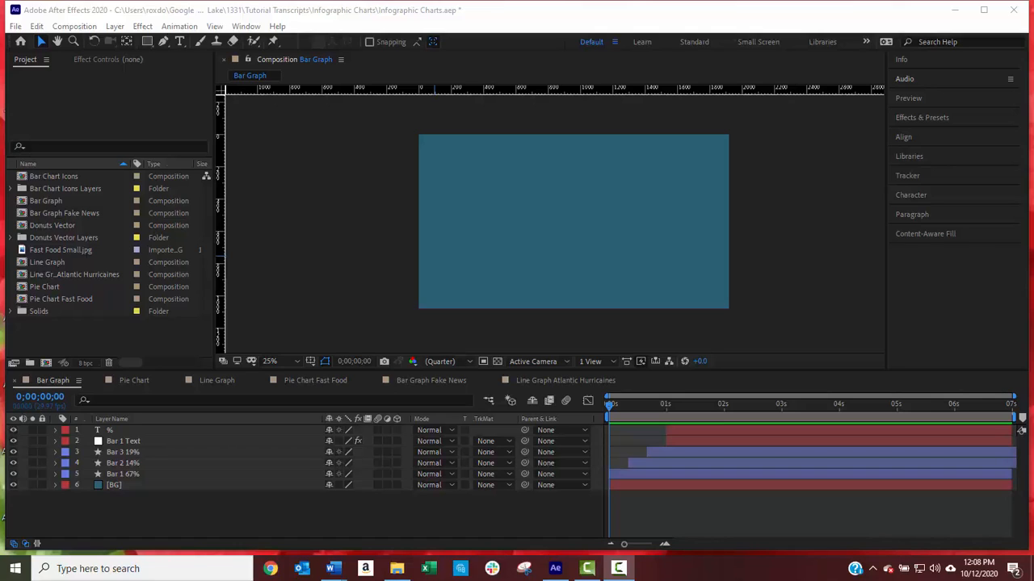
Step: Preview the Bar Graph composition's animation from the start
left_click(611, 410)
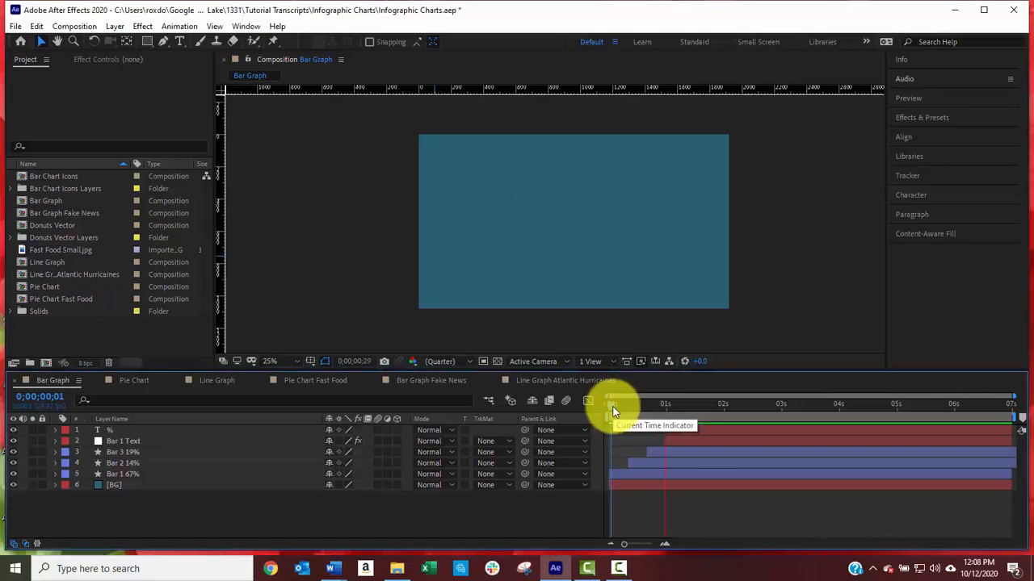
key("space")
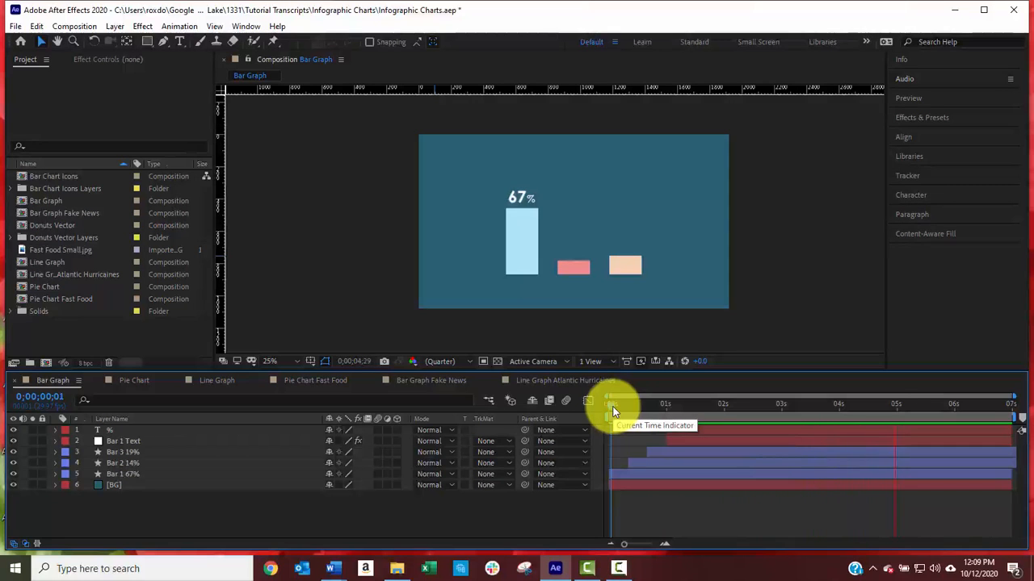
key("space")
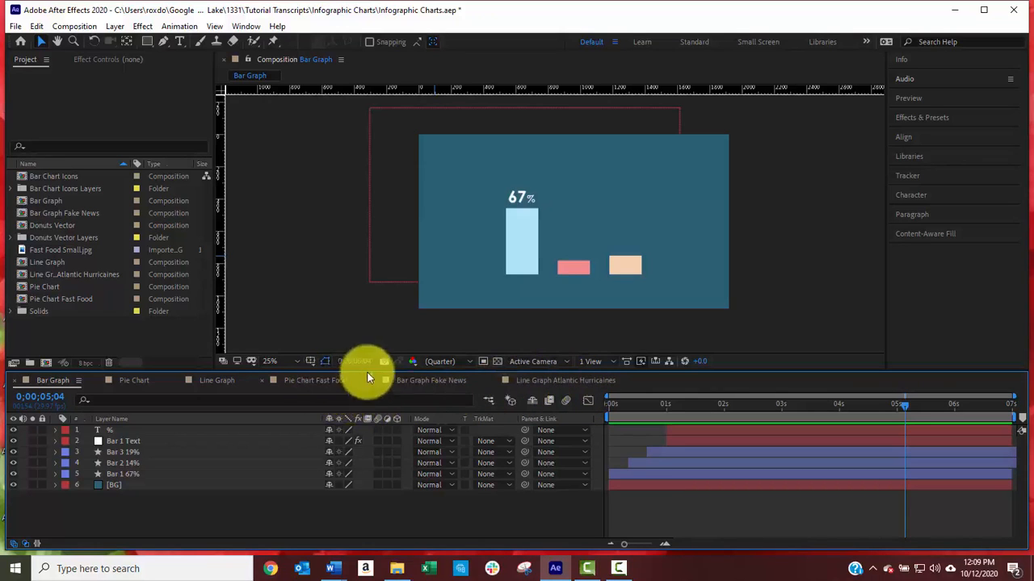
Step: Switch to the Bar Graph Fake News composition and preview its animation from the start
left_click(419, 382)
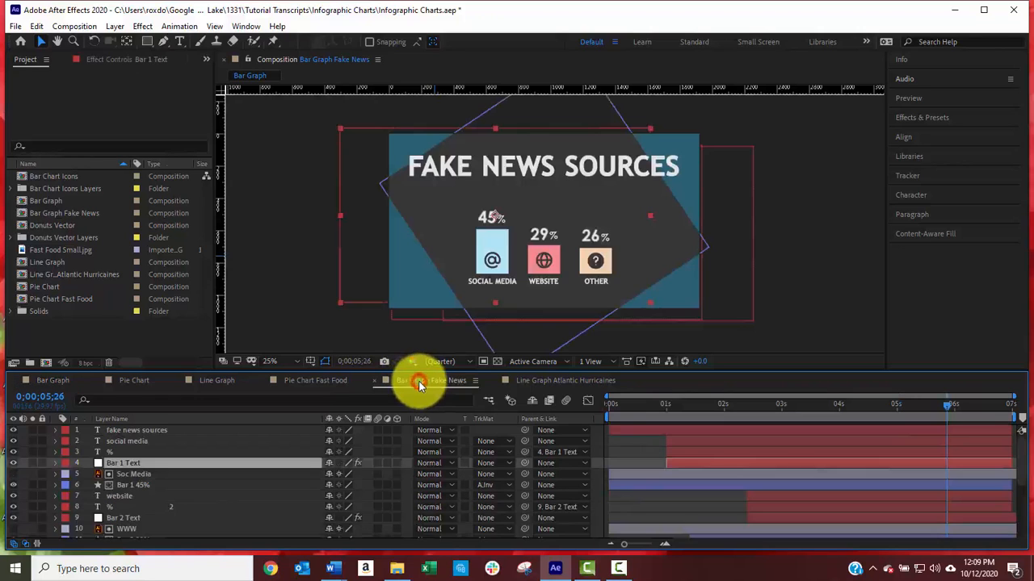
key("Home")
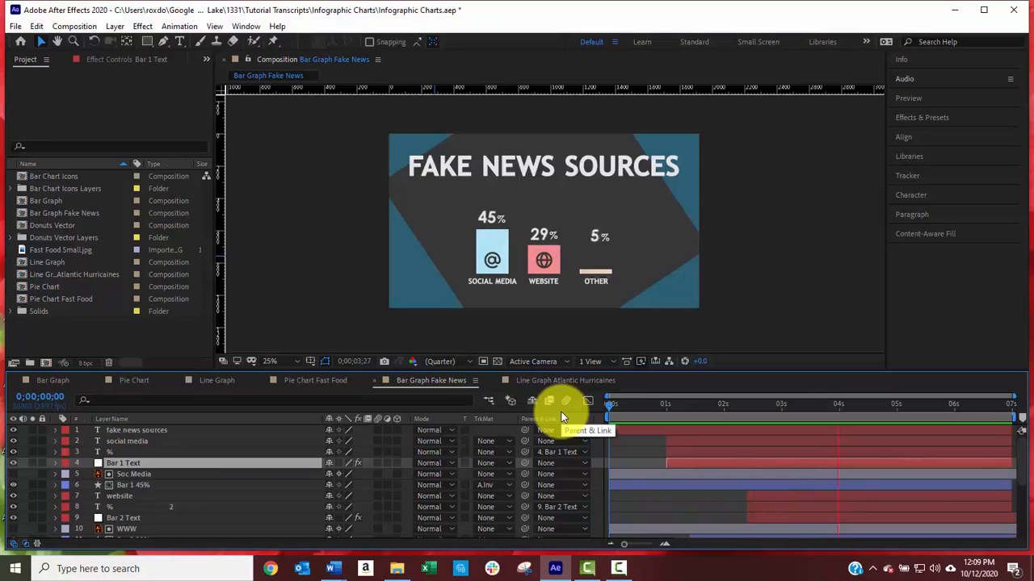
key("space")
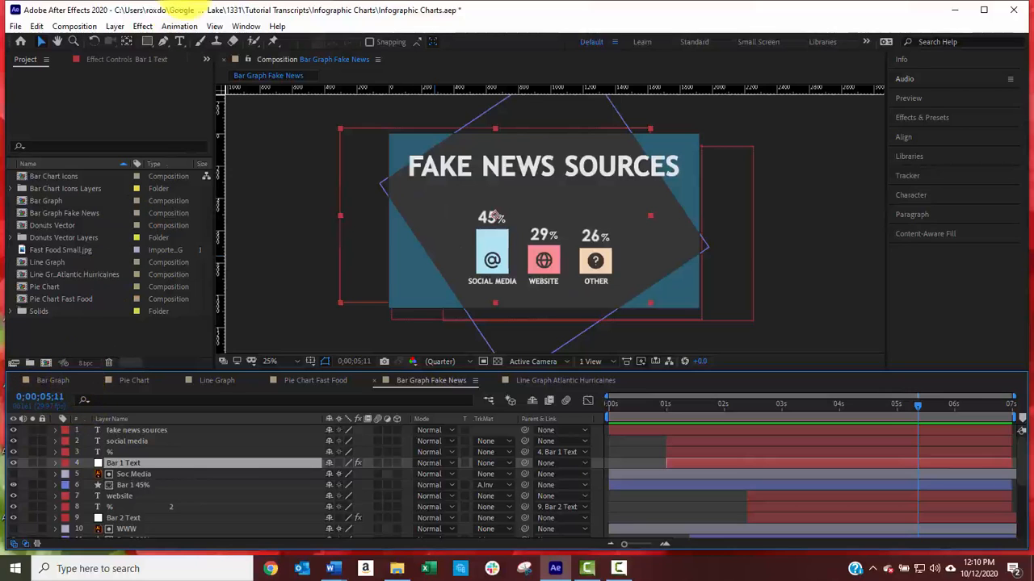
Step: Create a composition named Bar Chart 2 using the HDTV 1080 29.97 preset and a 5-second duration
left_click(80, 29)
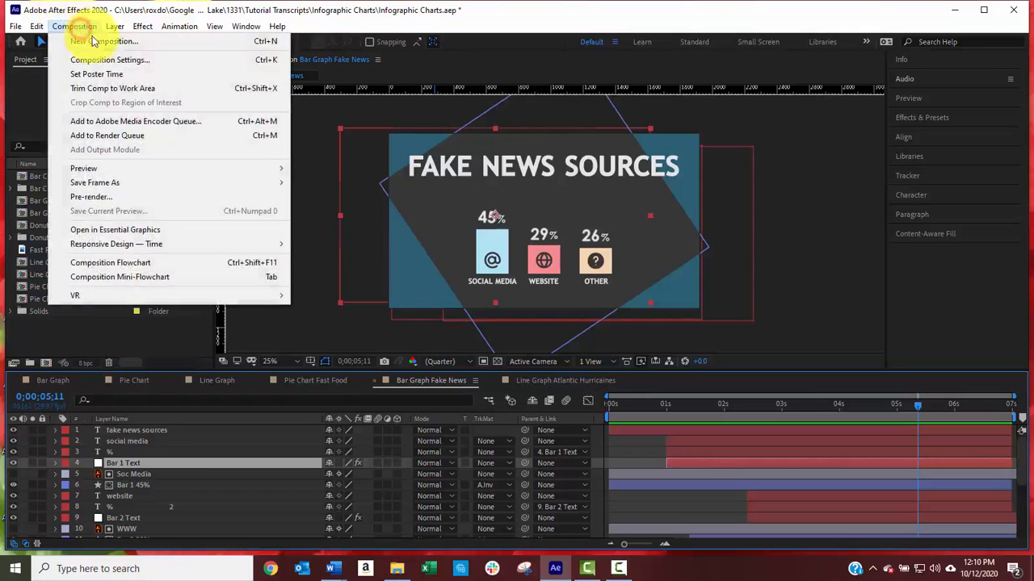
mouse_move(15, 26)
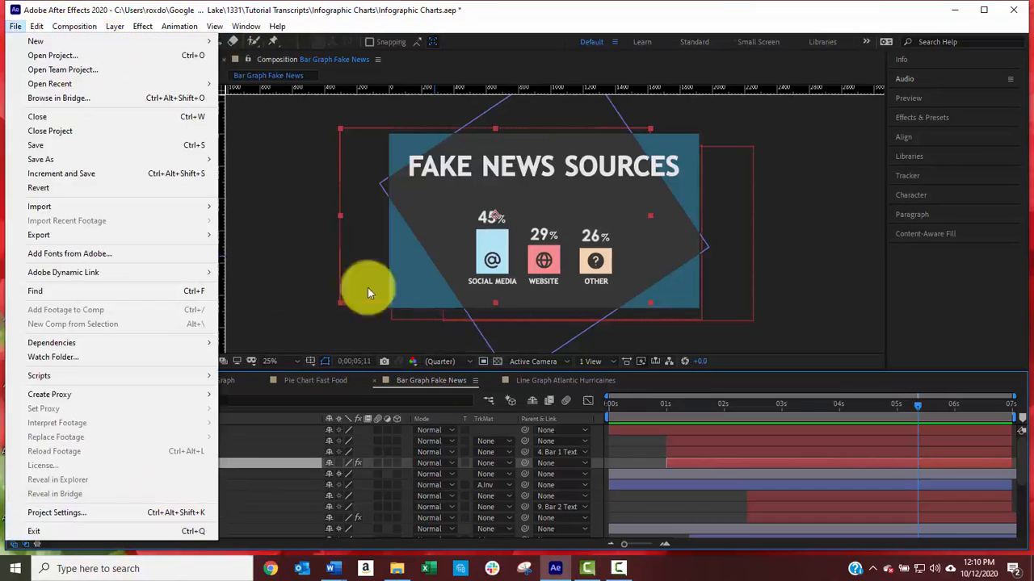
left_click(299, 234)
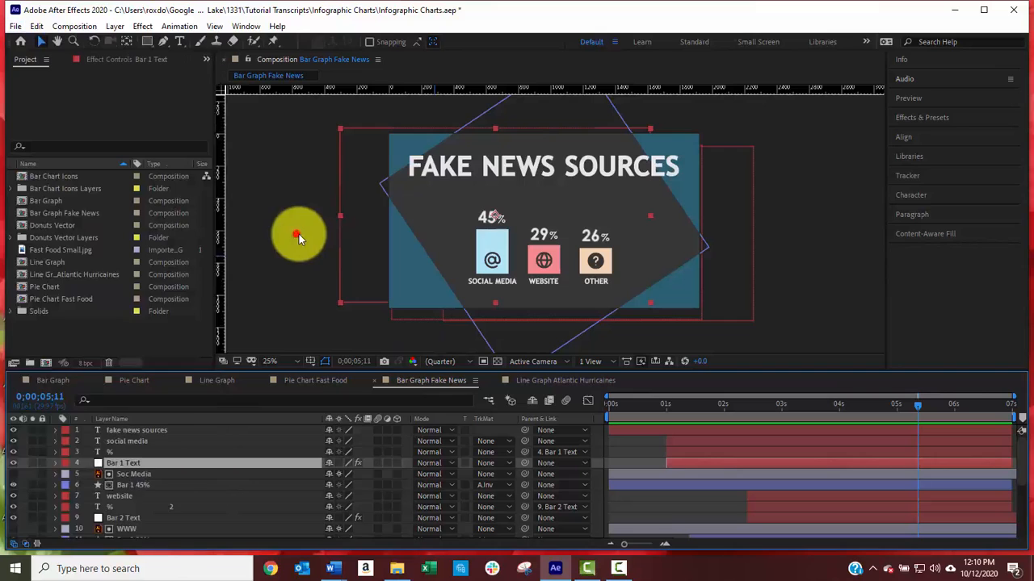
left_click(46, 363)
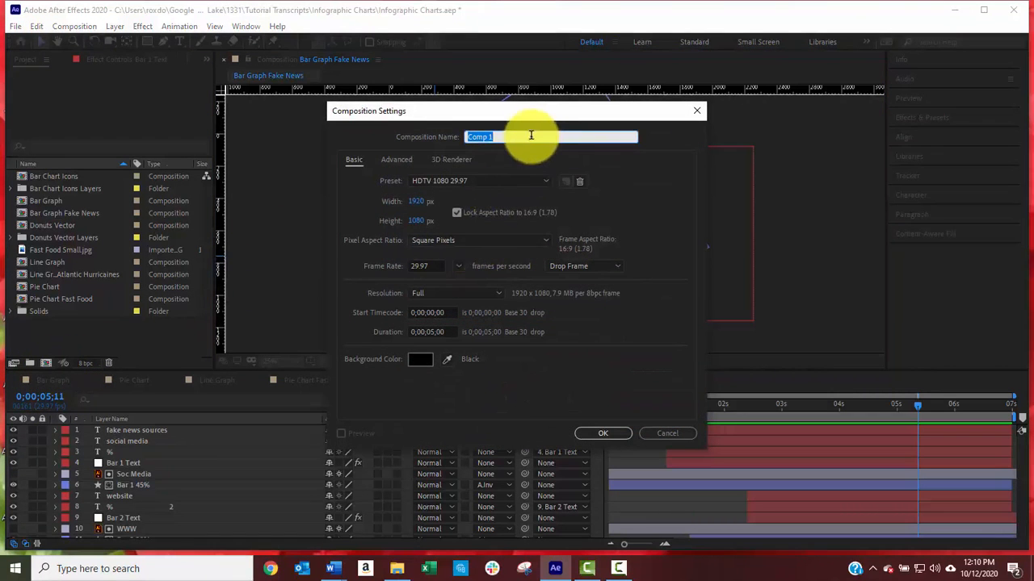
type("Bar Chart 2")
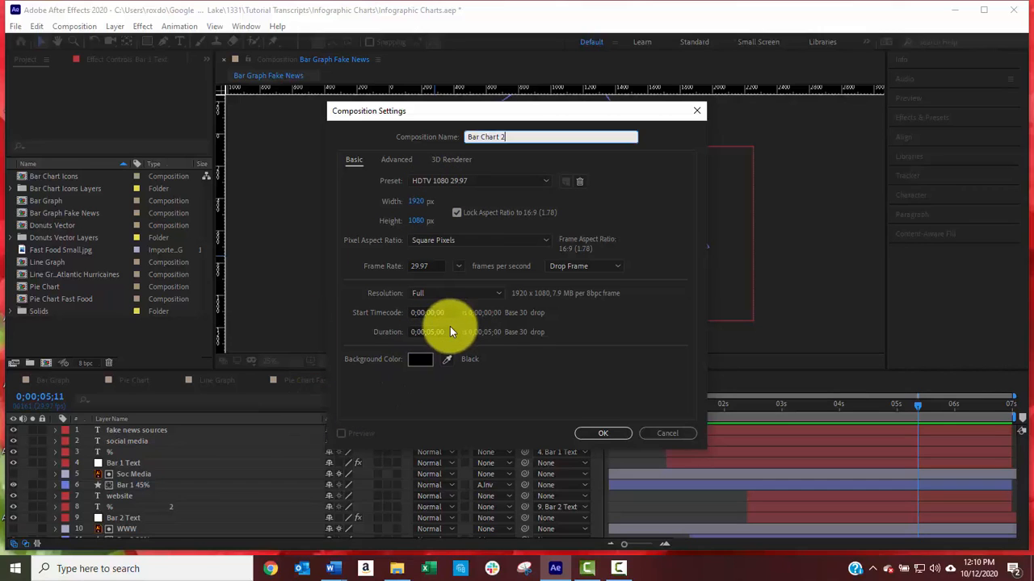
left_click(605, 433)
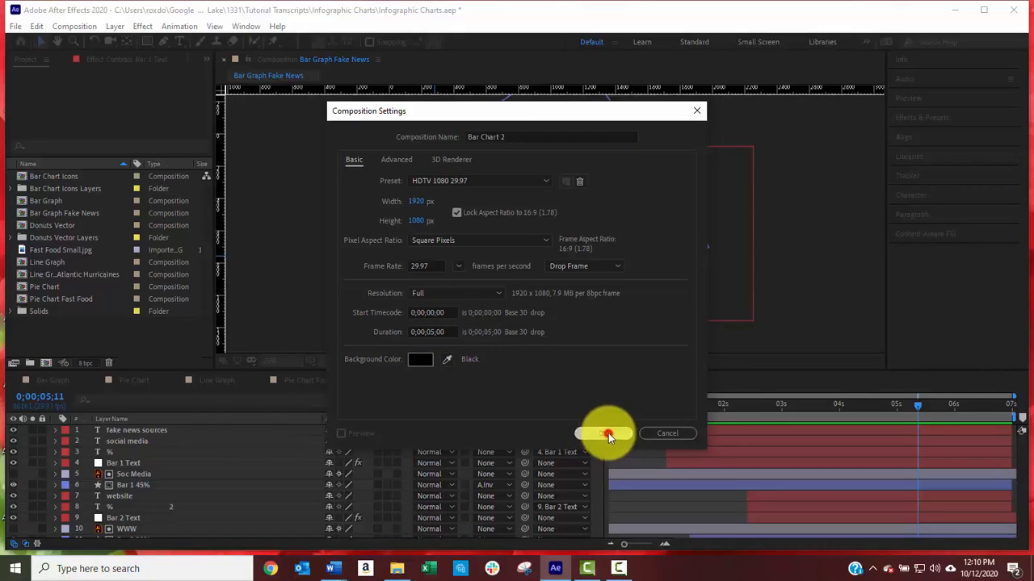
Step: Open the Adobe Color Themes extension
left_click(246, 27)
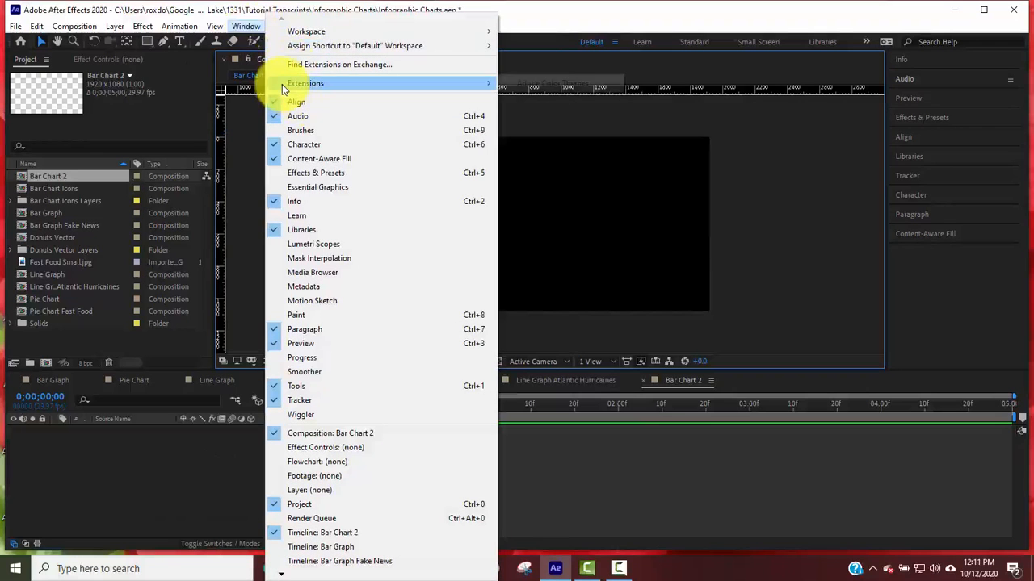
mouse_move(315, 84)
left_click(554, 86)
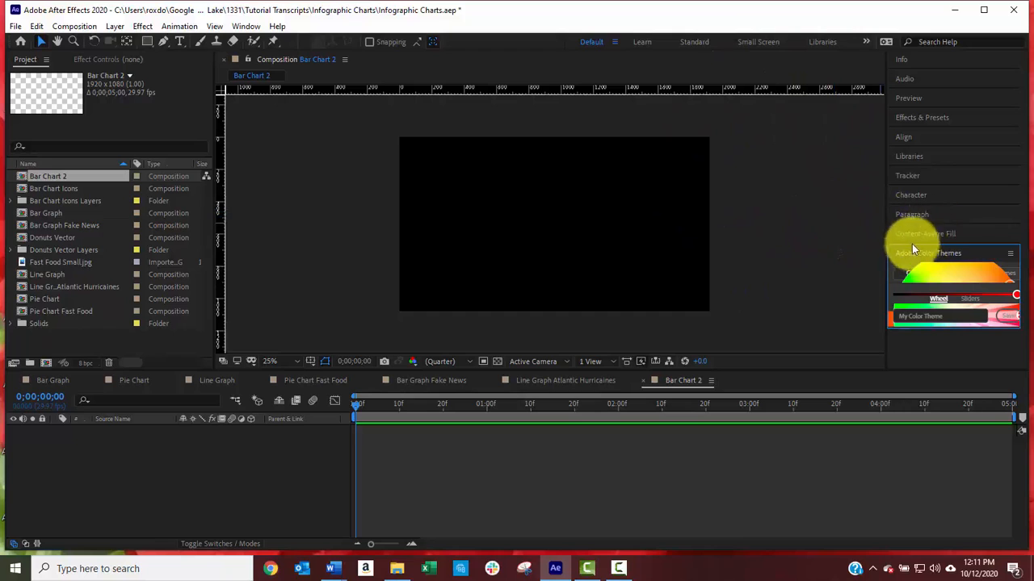
Step: Reposition Adobe Color Themes directly below Info, expand it and make it taller
left_click(957, 254)
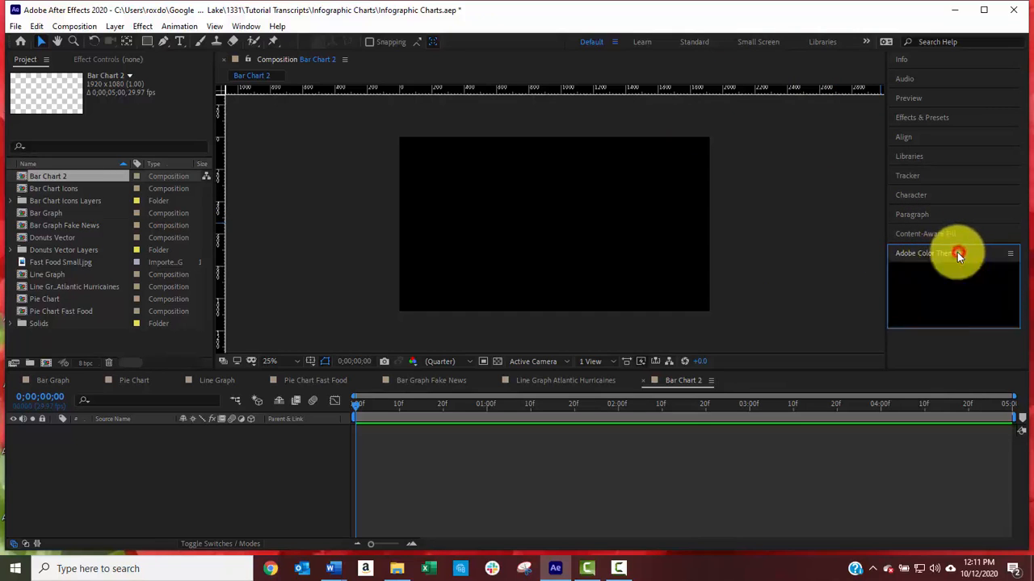
left_click_drag(957, 252, 955, 170)
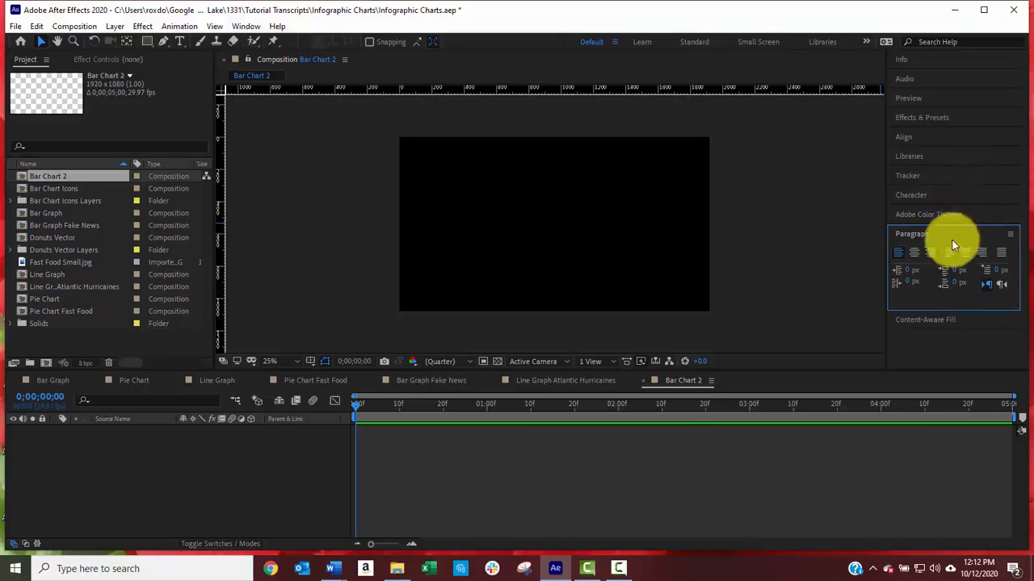
left_click(941, 214)
left_click_drag(942, 212, 948, 84)
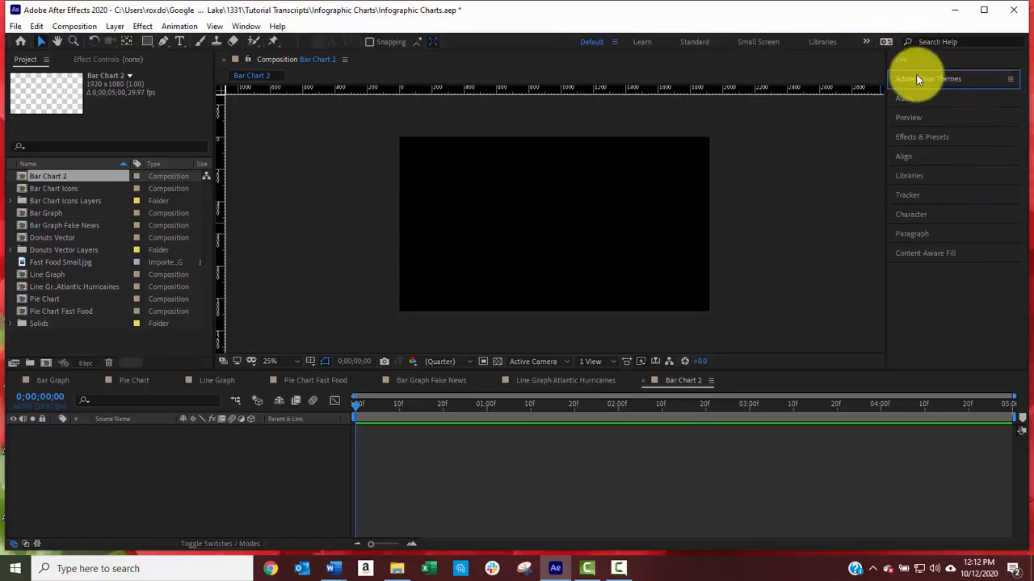
left_click(925, 79)
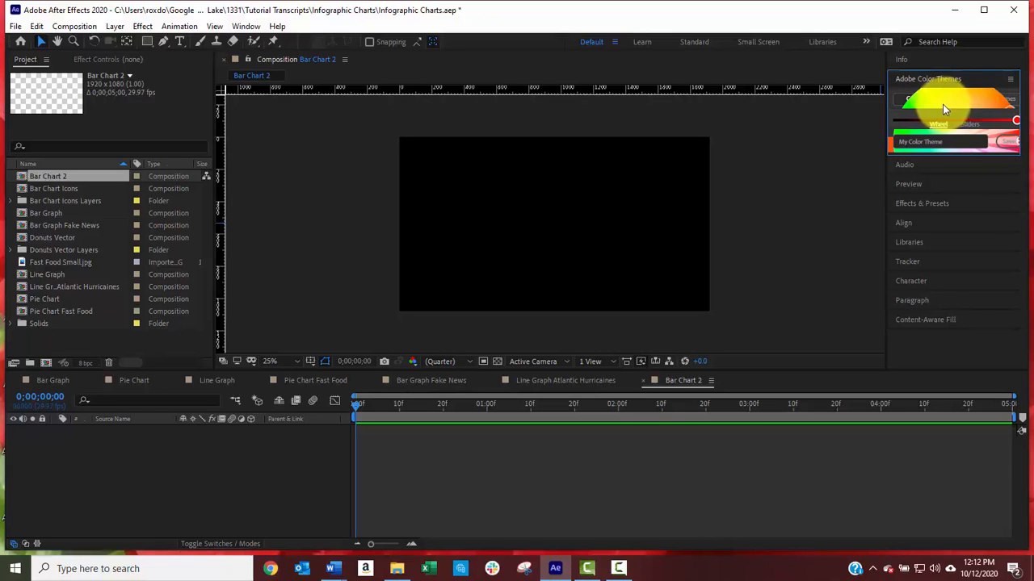
left_click_drag(943, 159, 943, 242)
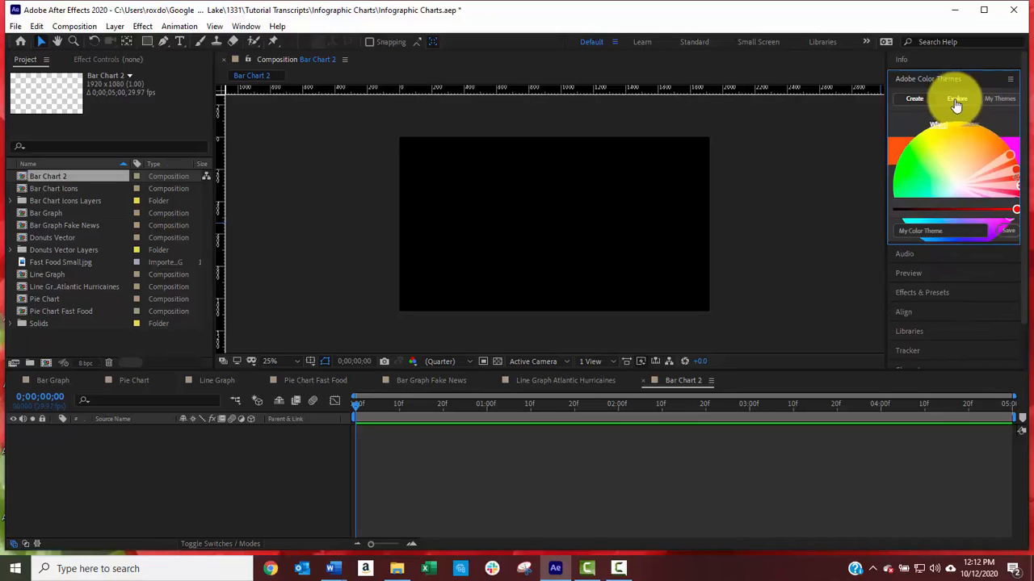
Step: Search the shared color themes for "Rosa y Azul" and find the Rosa y azul theme with peach, pink and blue swatches
left_click(957, 99)
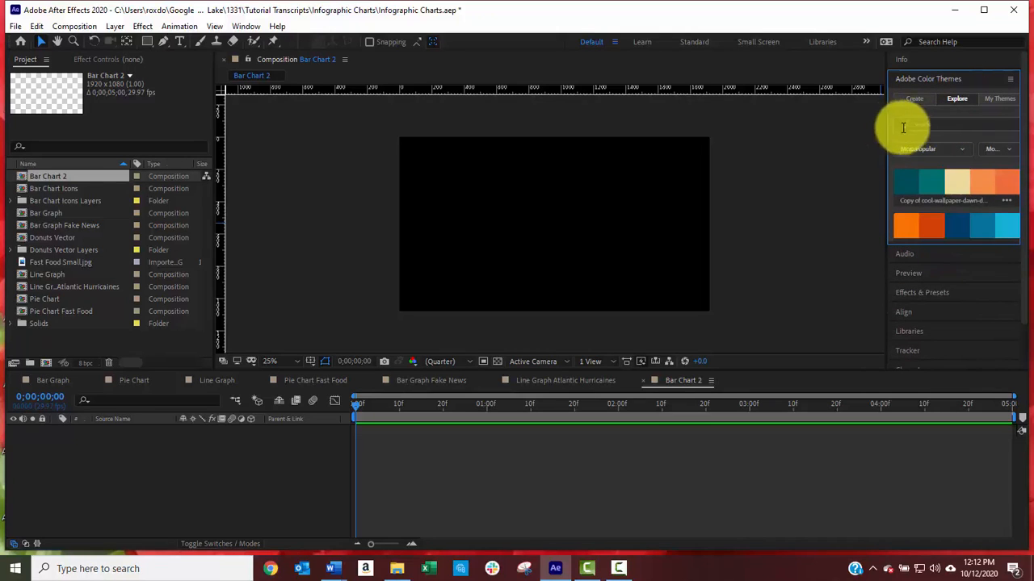
left_click(933, 126)
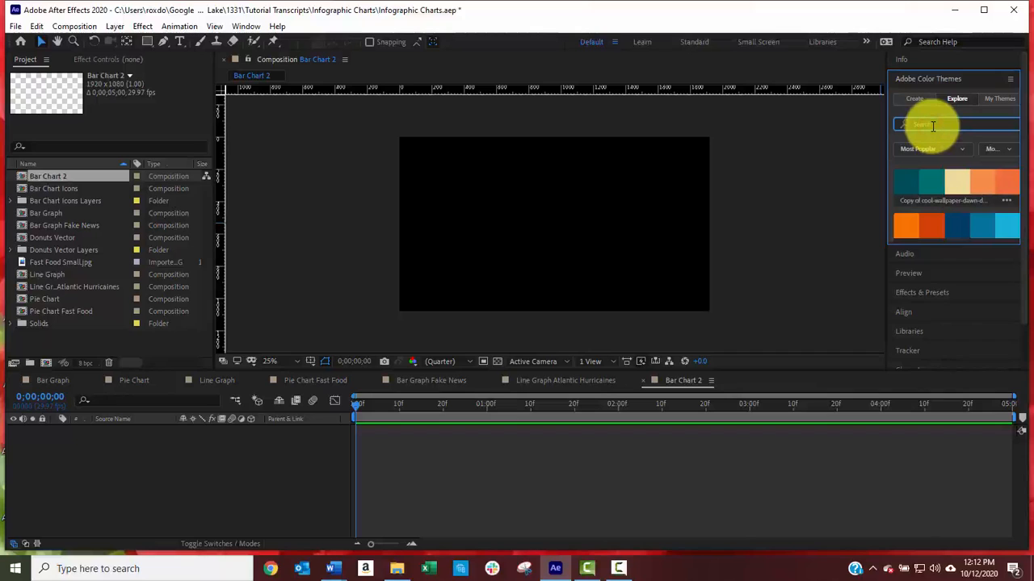
type("Ru")
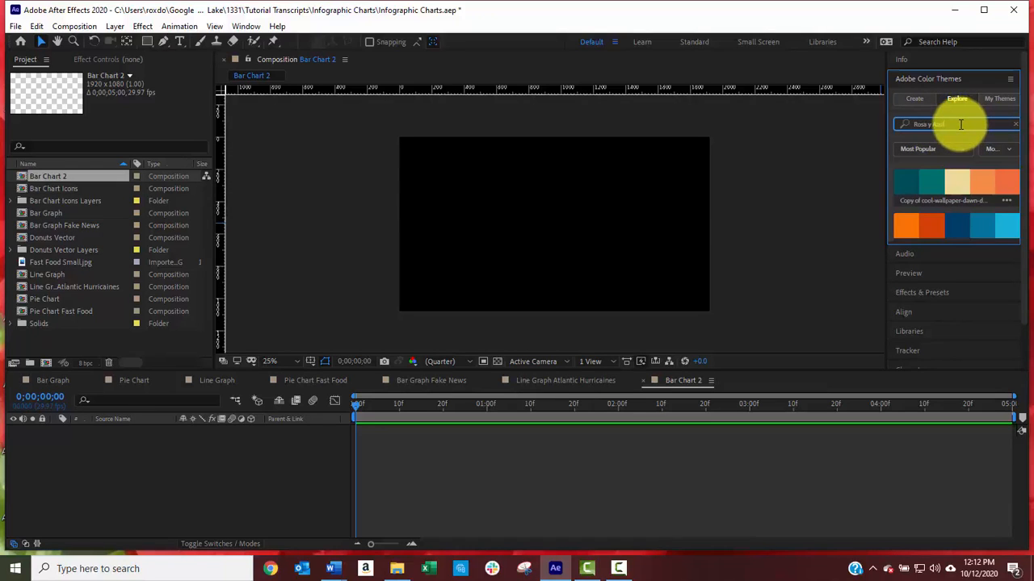
key("Return")
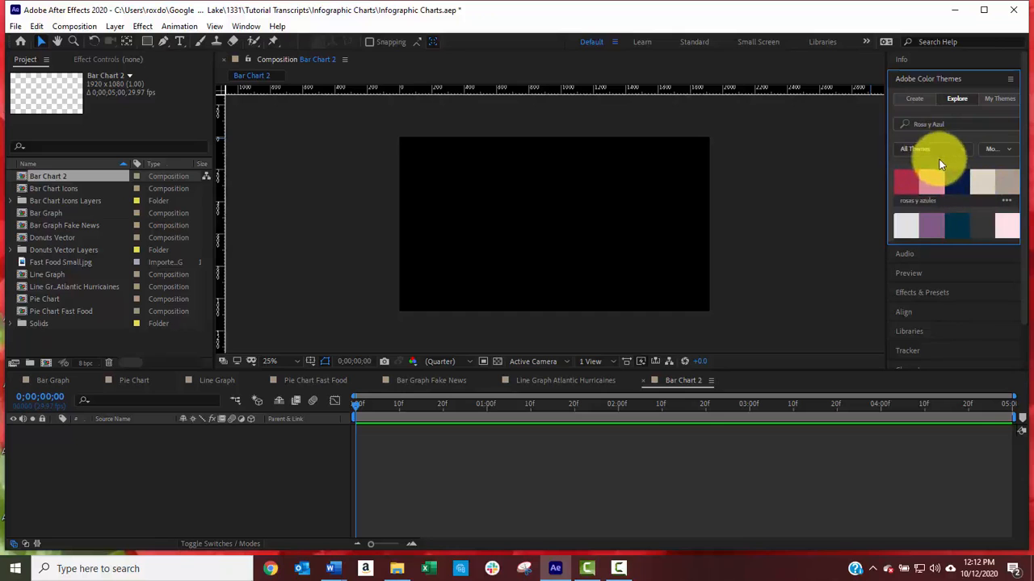
scroll(940, 173, "down", 4)
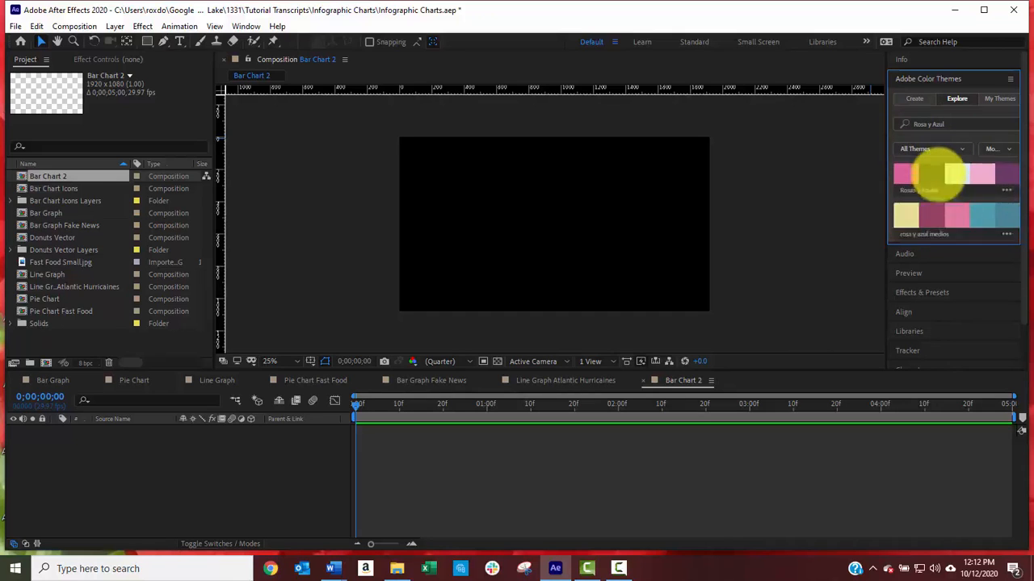
scroll(941, 173, "down", 5)
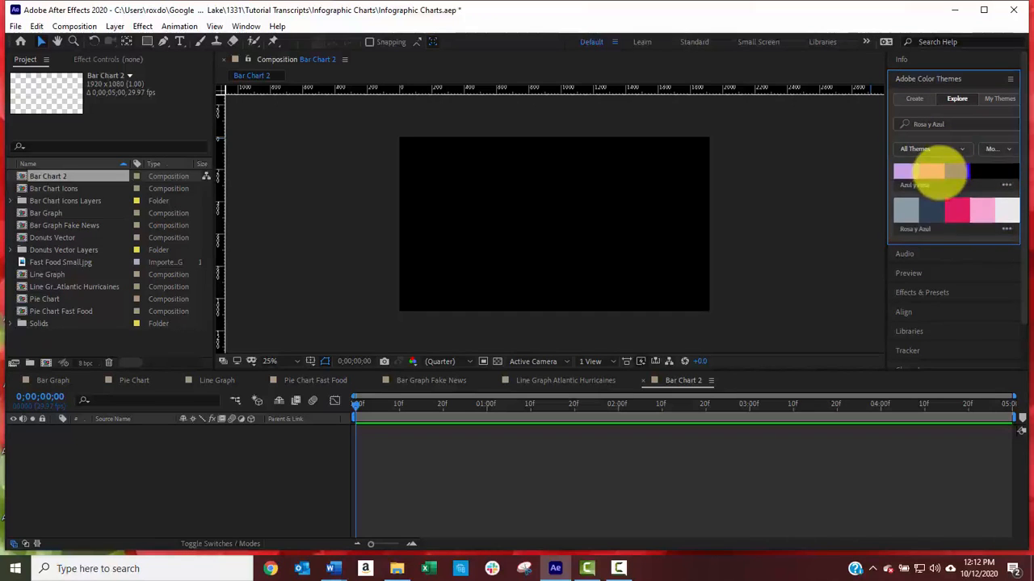
scroll(939, 173, "down", 2)
scroll(939, 173, "up", 2)
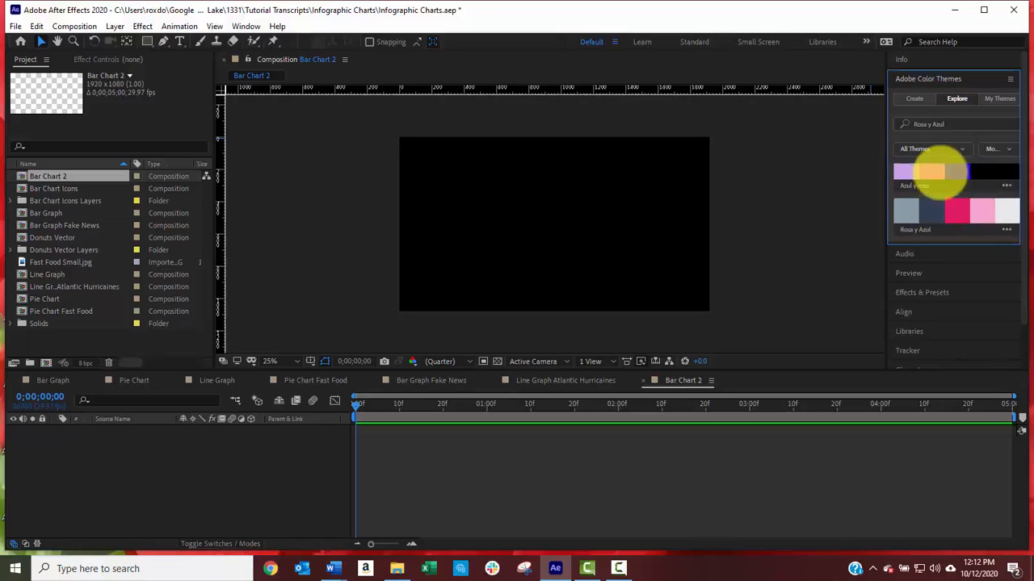
scroll(939, 173, "down", 4)
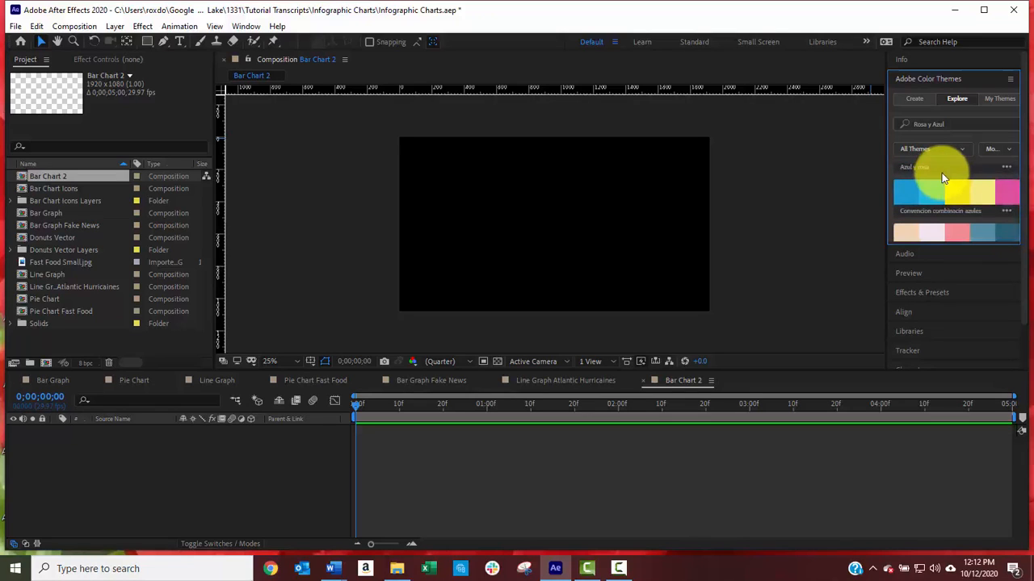
scroll(943, 176, "down", 2)
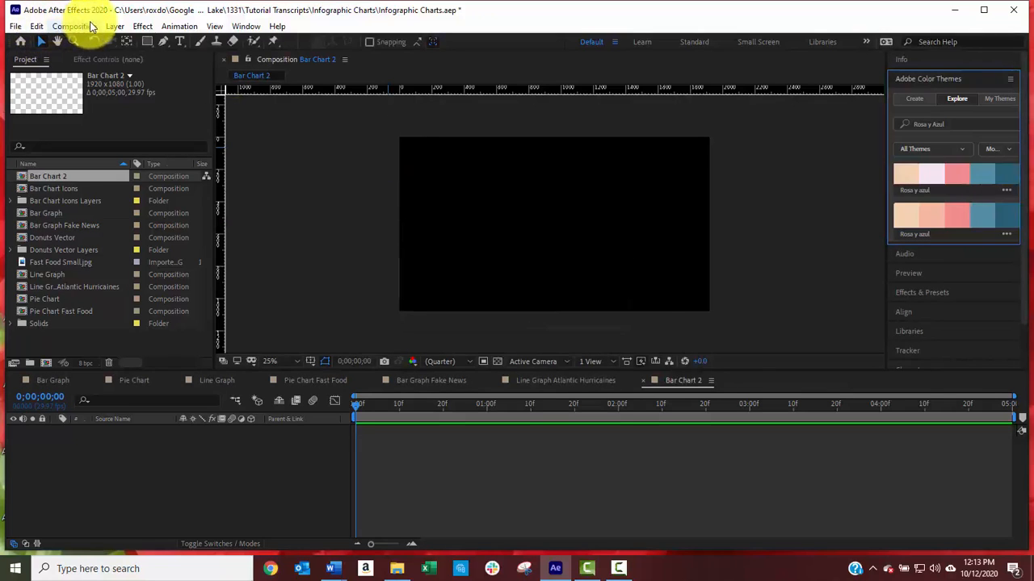
Step: Add a 1920 x 1080 px solid named BG, coloured with the dark blue sampled from the Rosa y azul theme
right_click(473, 178)
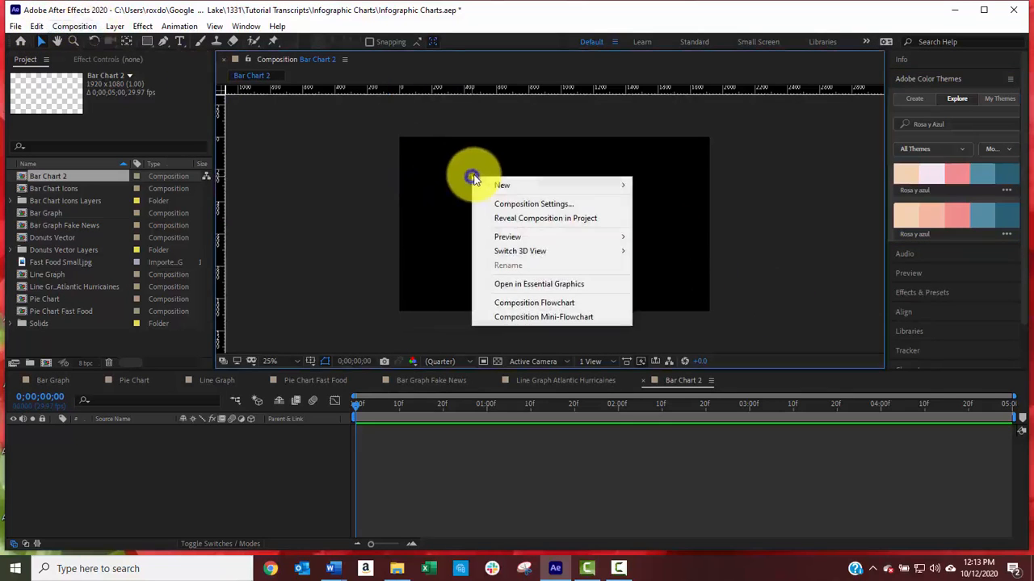
mouse_move(480, 182)
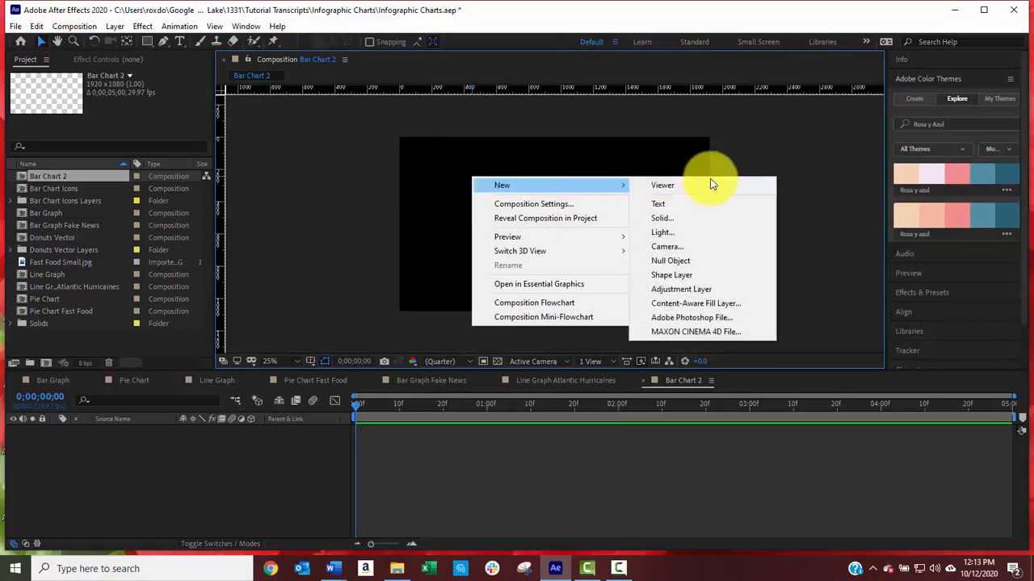
left_click(695, 218)
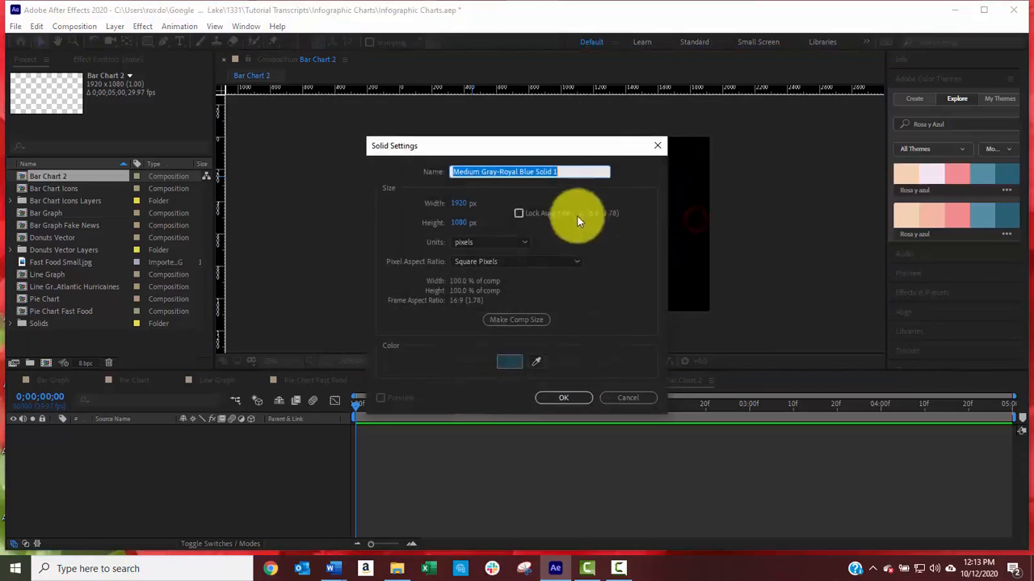
left_click(537, 363)
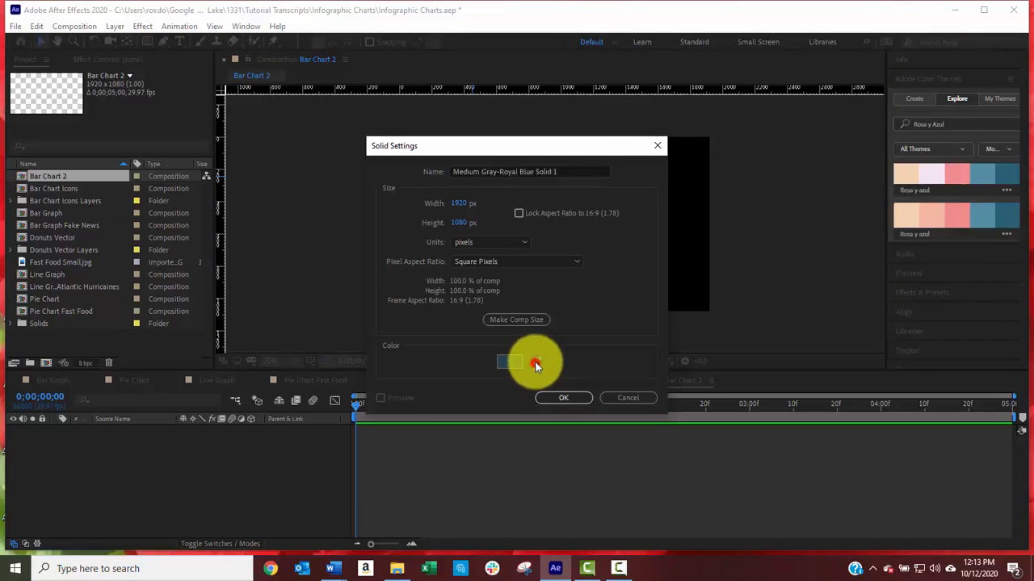
left_click(1012, 169)
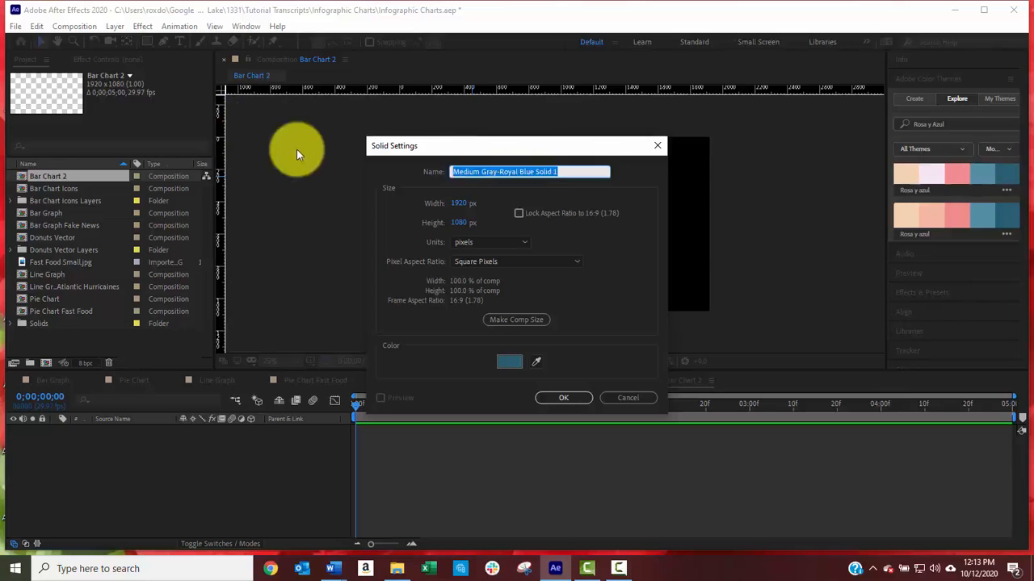
type("BG")
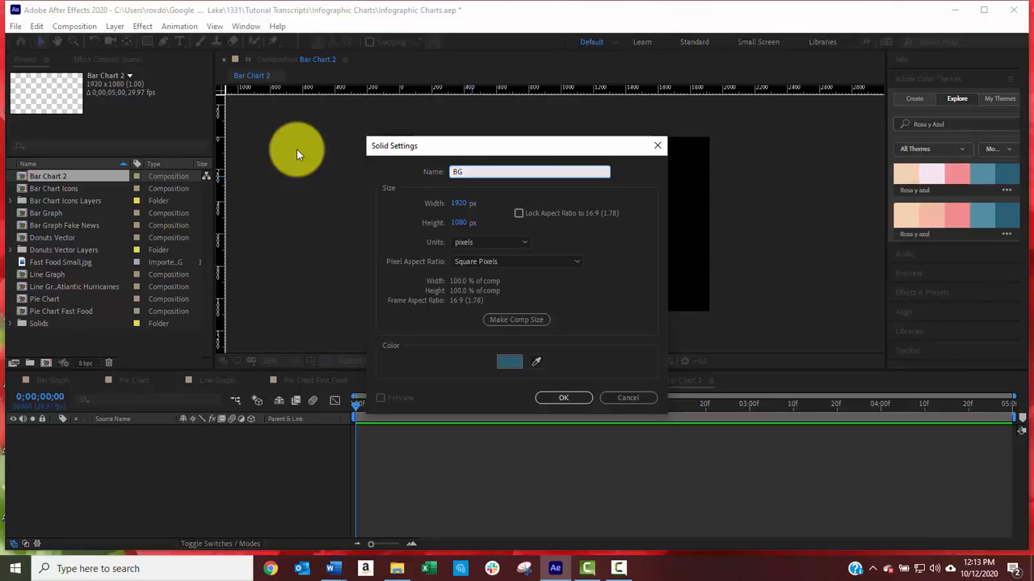
left_click(569, 398)
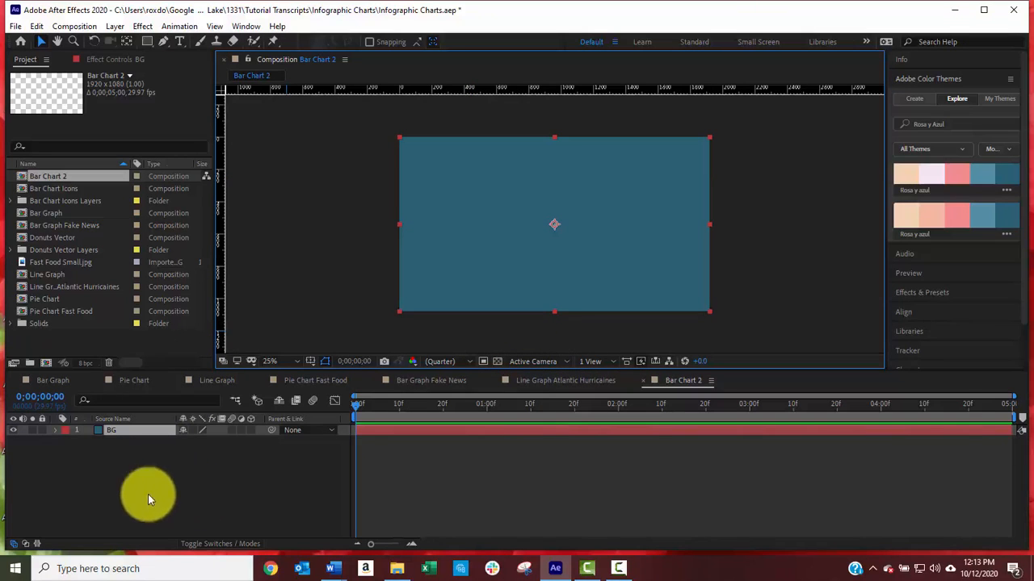
Step: Deselect the BG layer and set the Pen tool's fill to None
left_click(127, 485)
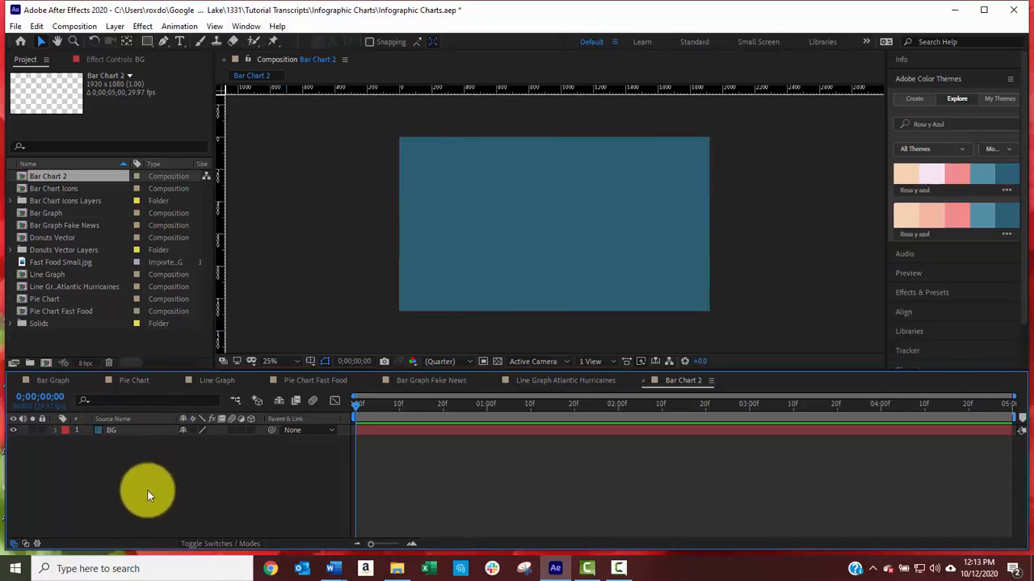
left_click(131, 482)
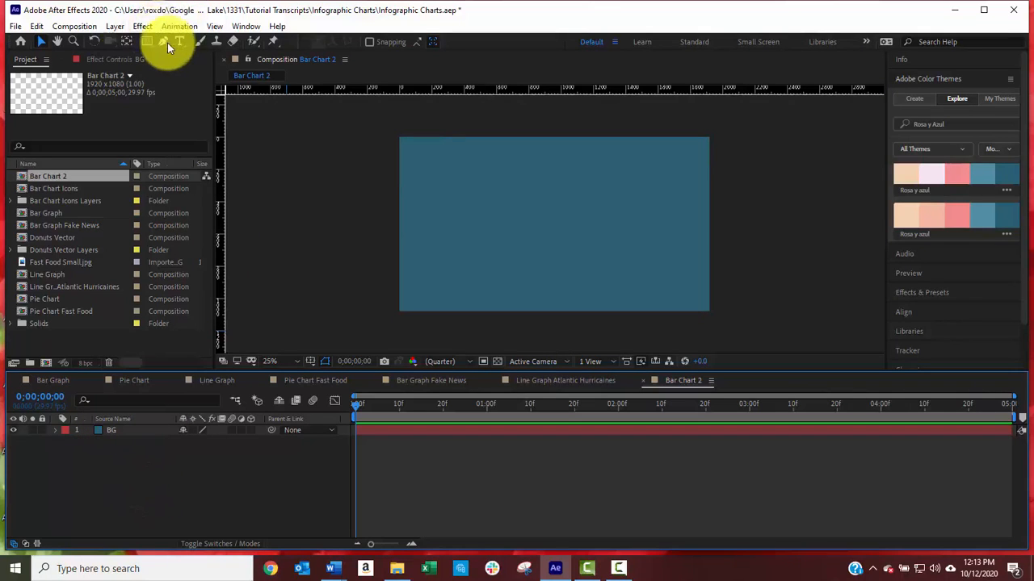
left_click(125, 432)
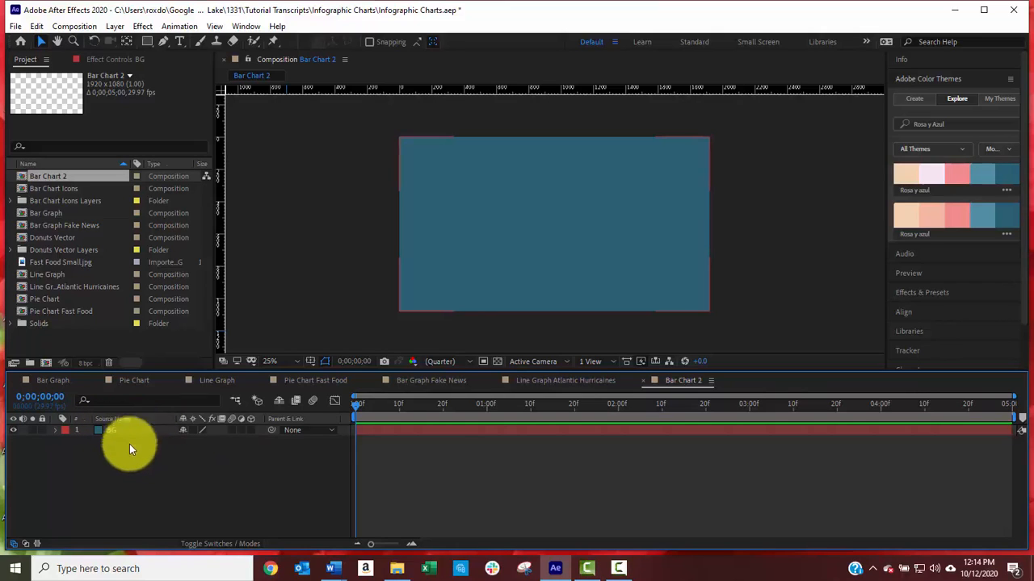
left_click(131, 449)
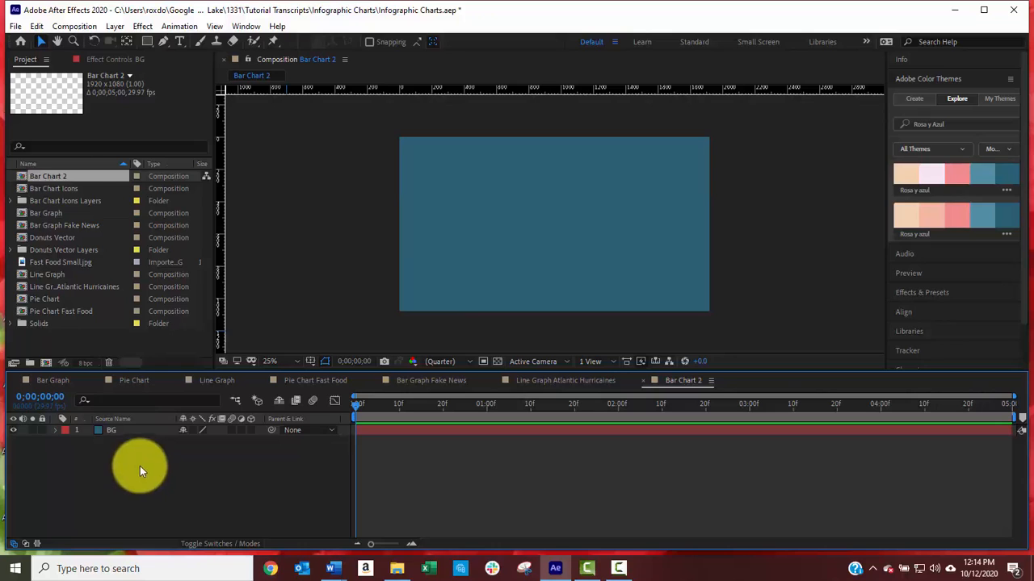
left_click(163, 42)
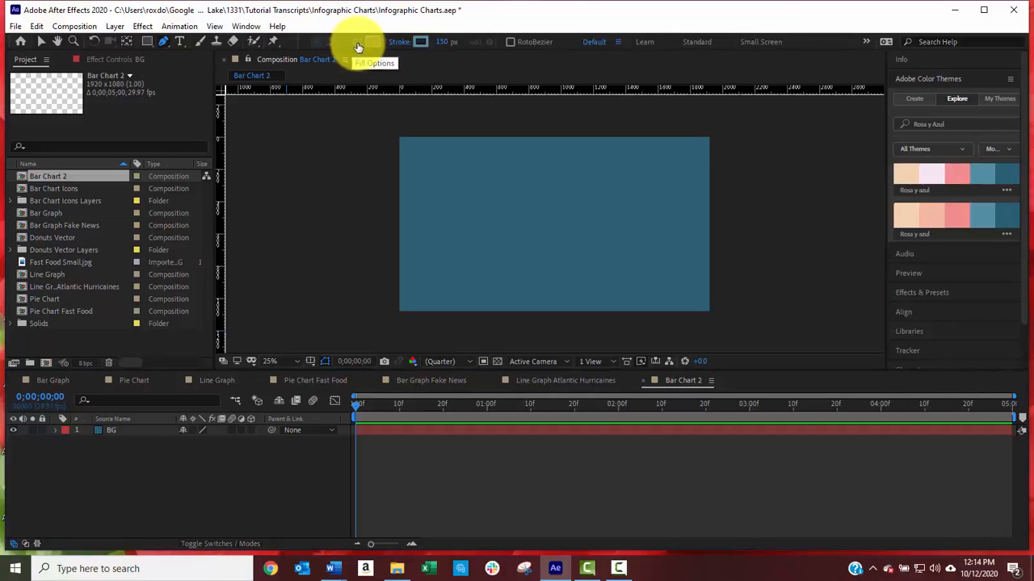
left_click(357, 45)
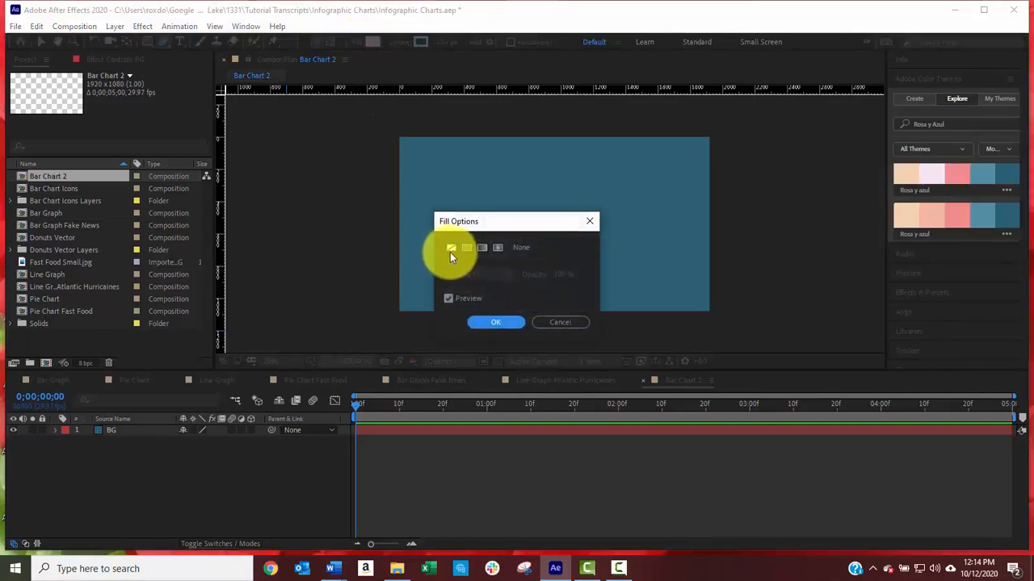
left_click(450, 248)
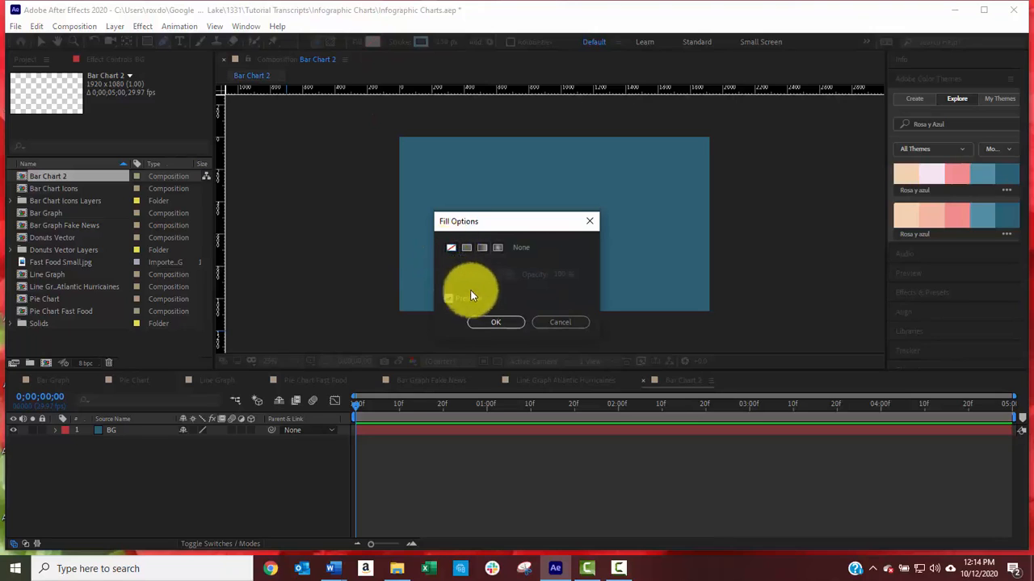
left_click(497, 320)
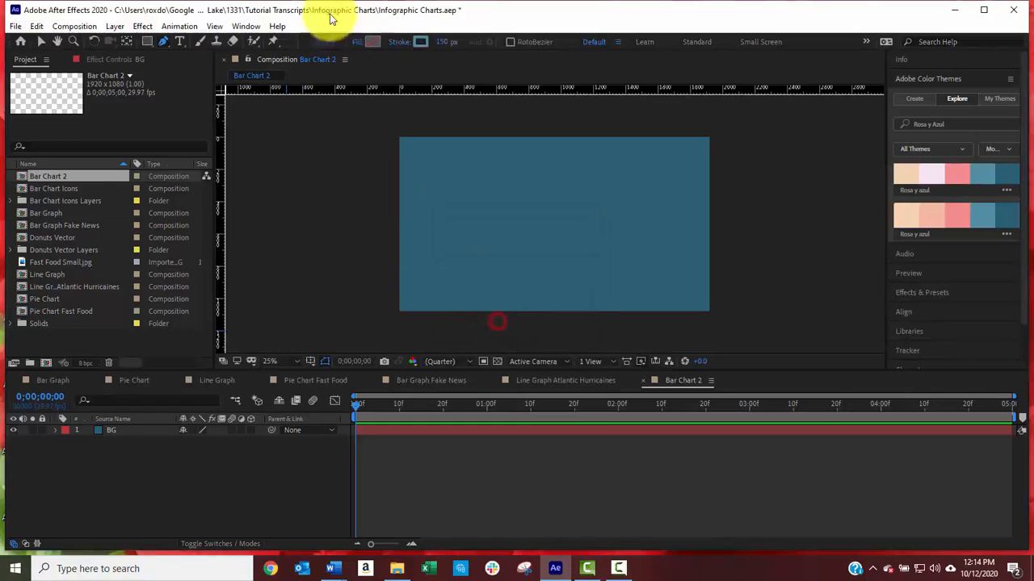
Step: Keep the Pen tool's stroke width at 150 px and sample its colour from the medium blue Rosa y azul swatch
left_click(444, 42)
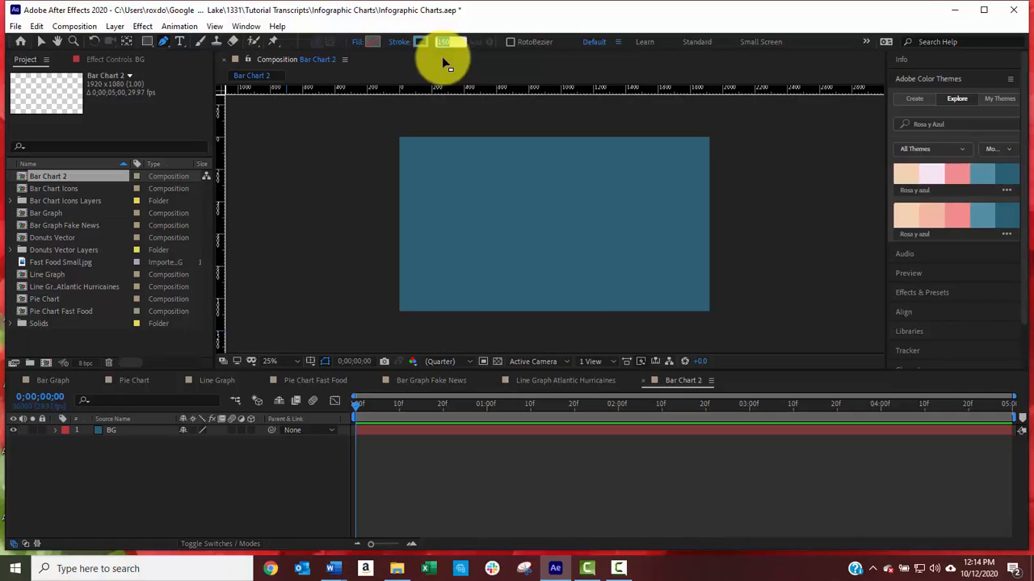
left_click(442, 60)
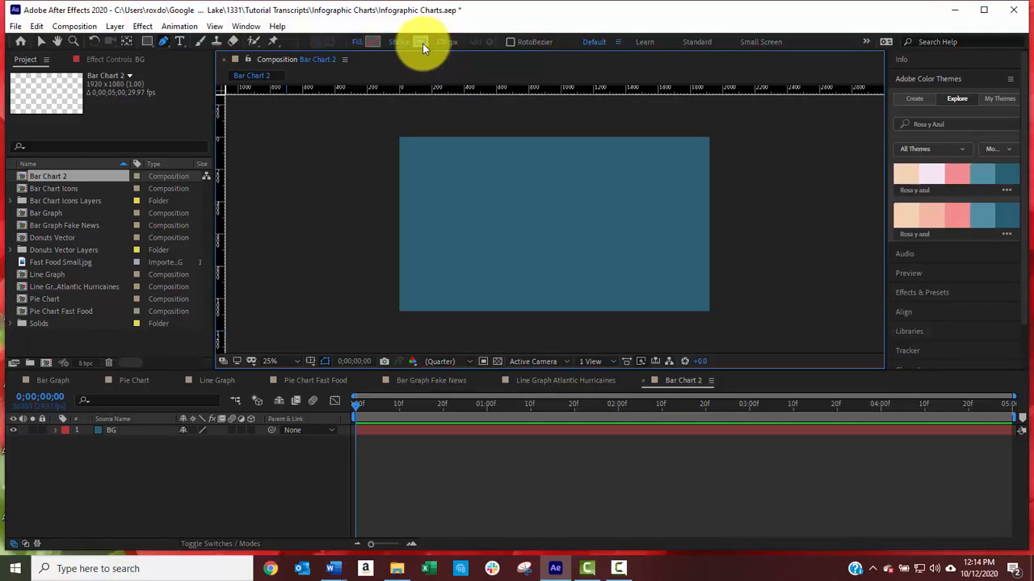
left_click(421, 42)
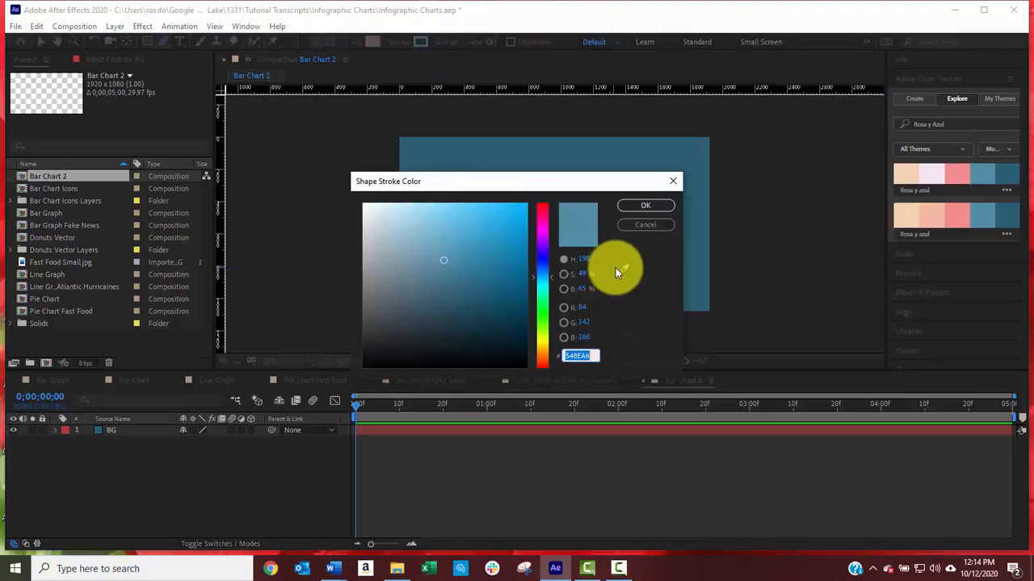
left_click(623, 269)
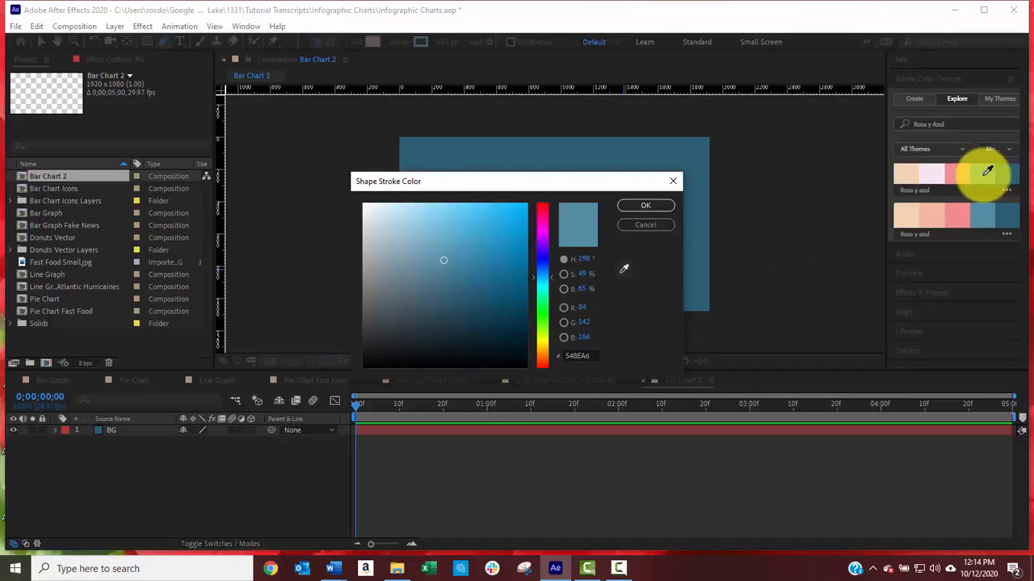
left_click(987, 172)
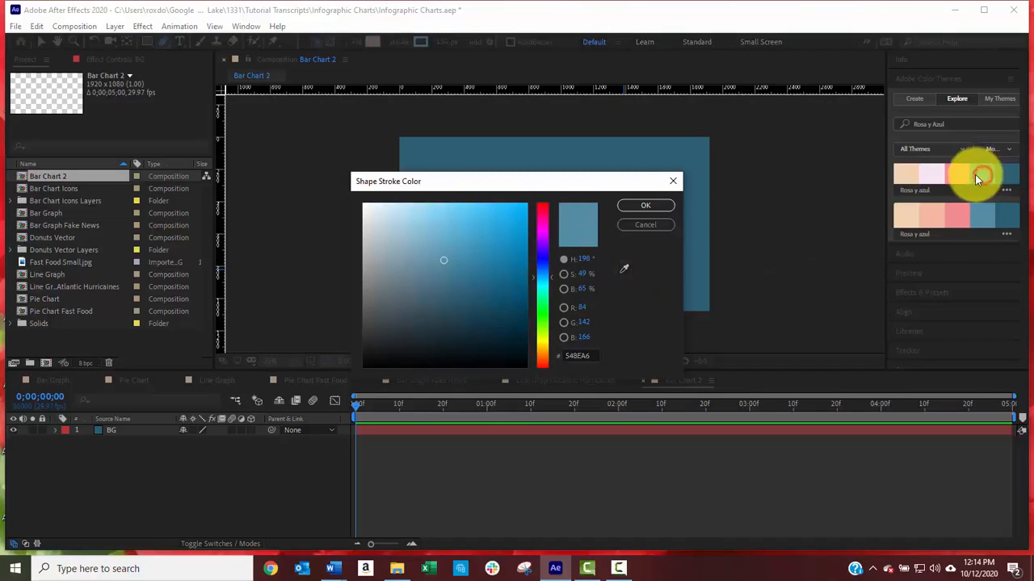
left_click(646, 207)
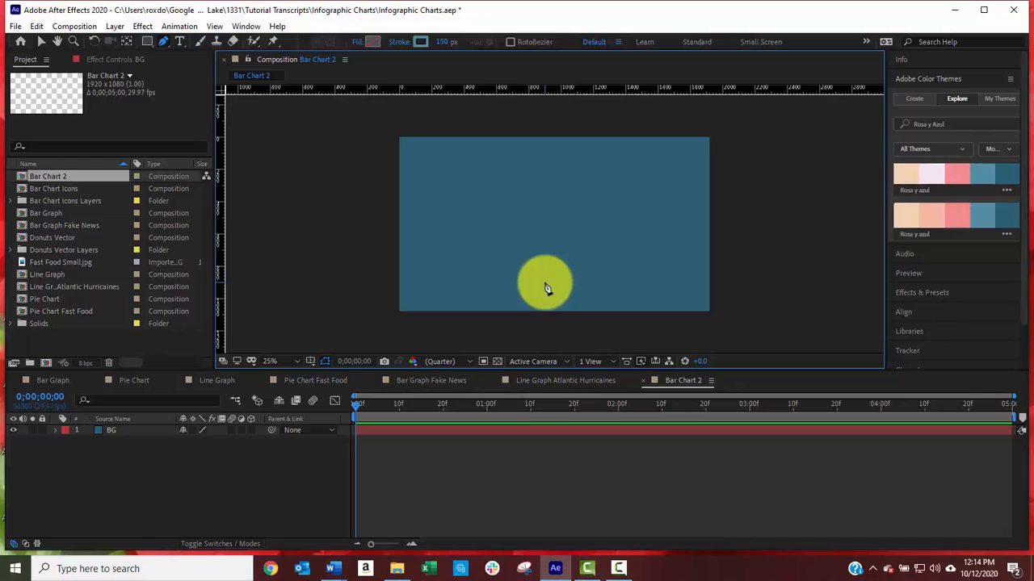
Step: Draw a straight vertical stroke about 600 px tall near the middle of the composition and centre it horizontally
left_click(545, 282)
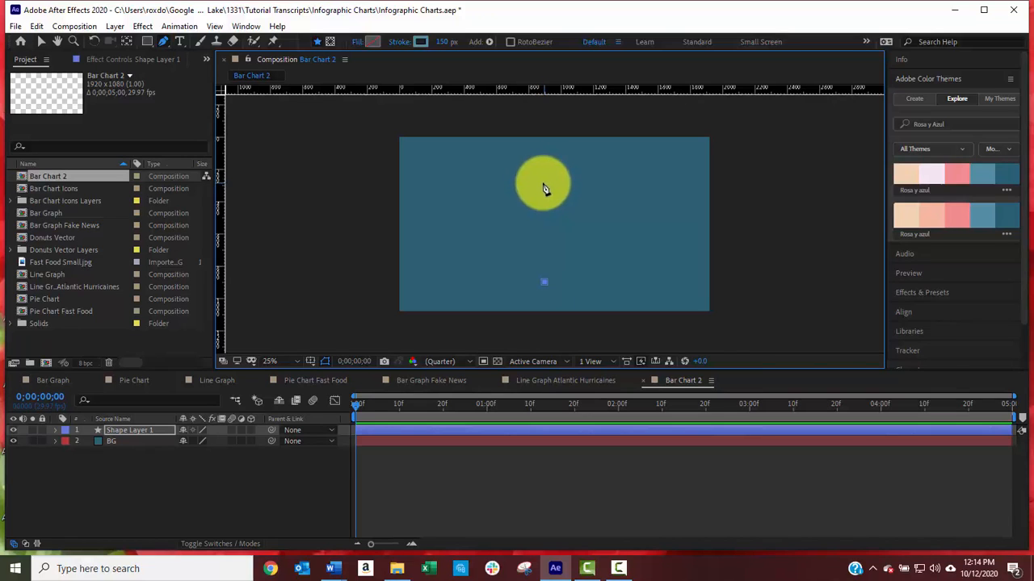
left_click(544, 183)
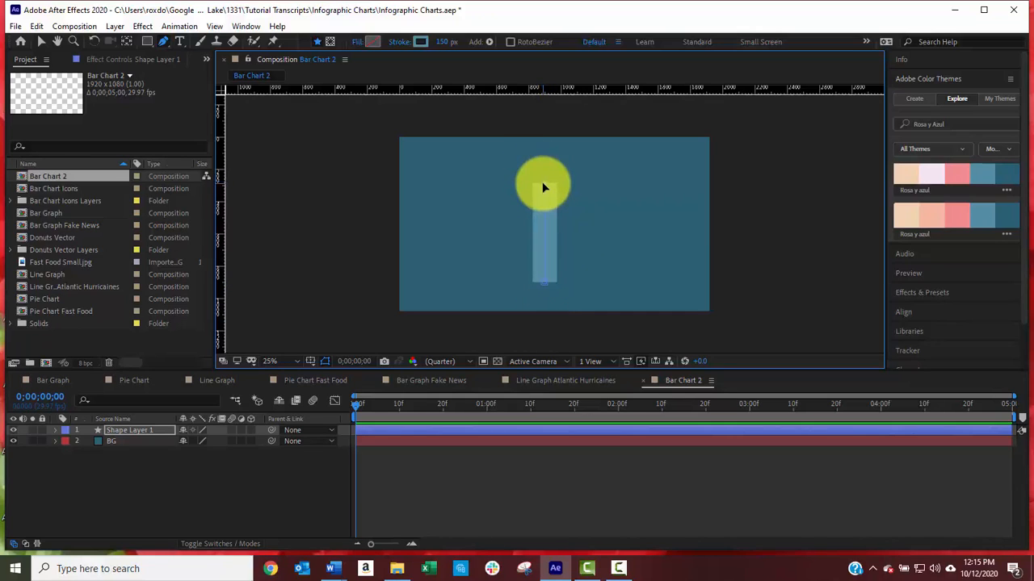
left_click(908, 314)
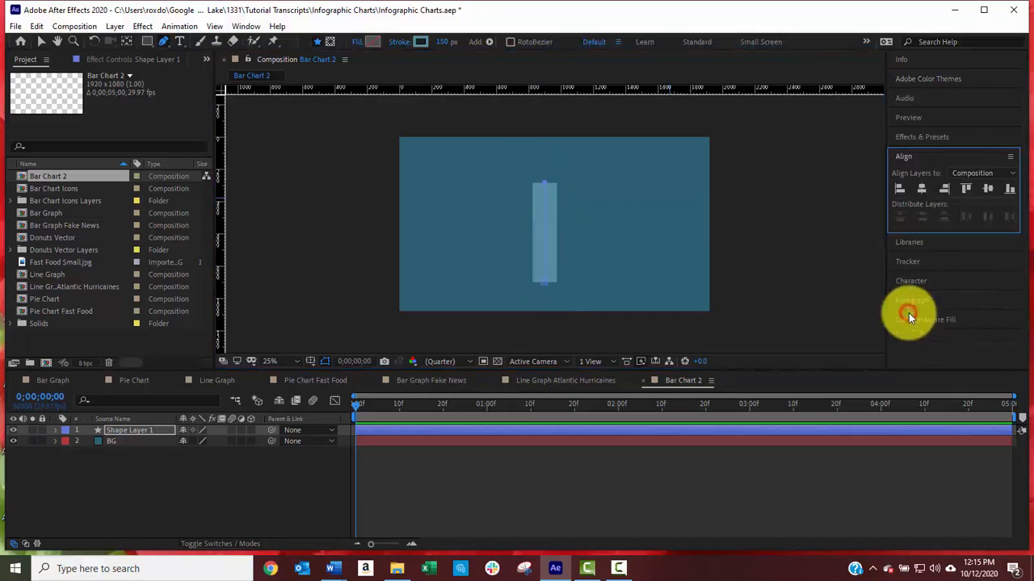
left_click(922, 190)
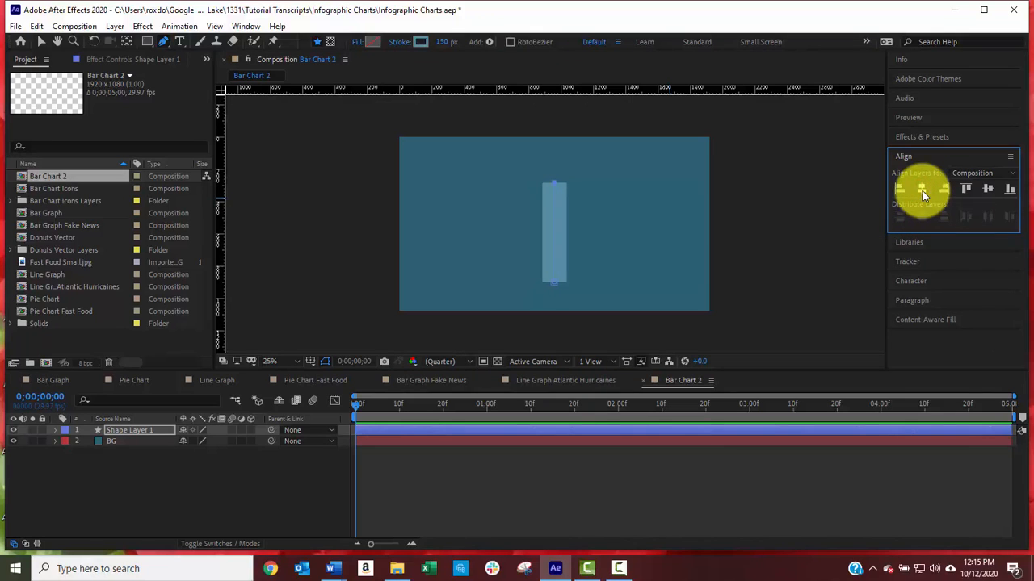
Step: Rename the bar's shape layer as Bar 1 67%
left_click(117, 433)
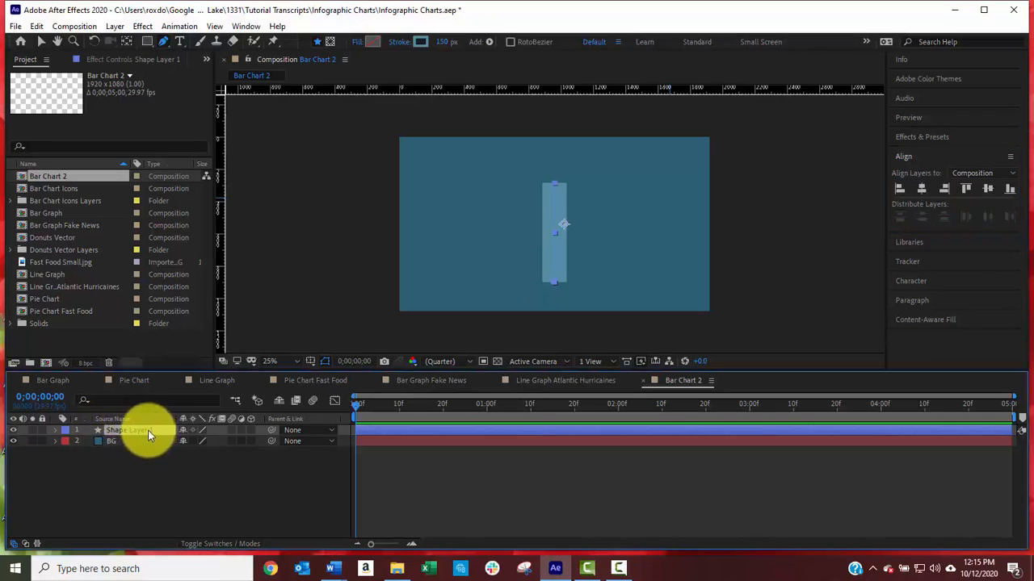
key("Return")
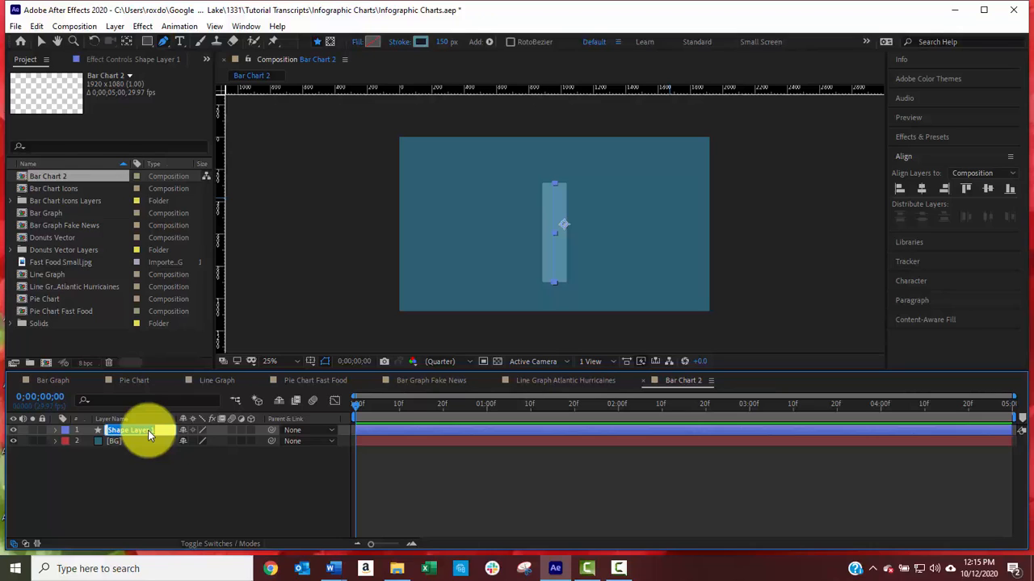
type("Bar 1 67%")
key("Return")
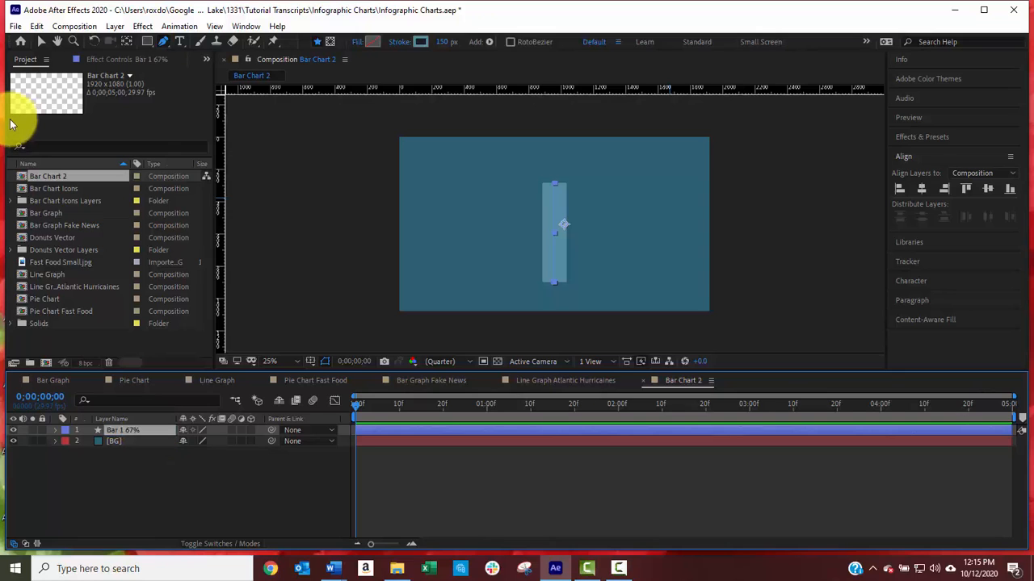
Step: Move the Bar 1 67% layer about 400 px left of the composition's centre with the Selection tool
left_click(40, 41)
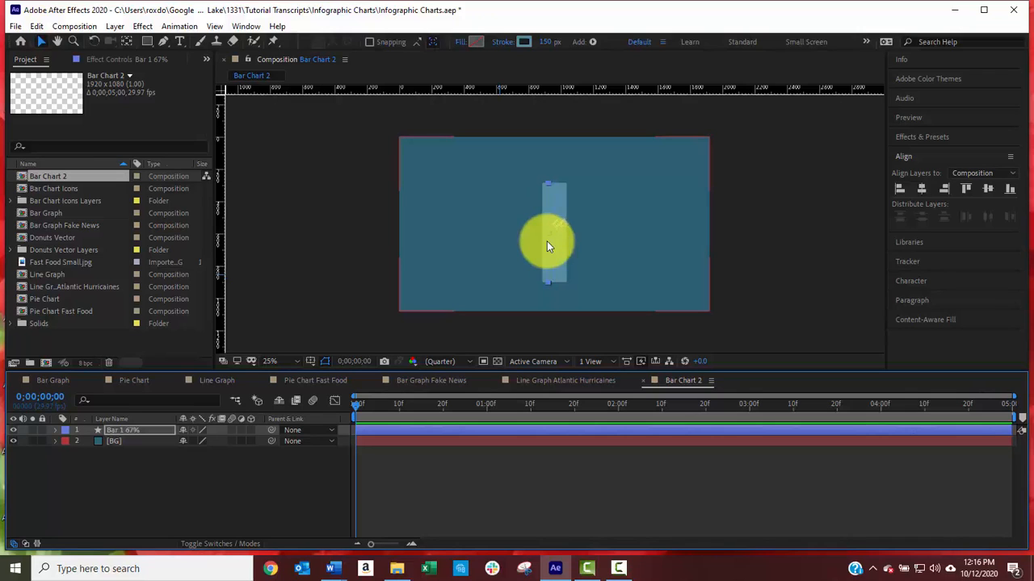
key("shift+Left")
key("shift+Left")
key("shift+Left")
key("shift+Left")
key("shift+Left")
key("shift+Left")
key("shift+Left")
key("shift+Left")
key("shift+Left")
key("shift+Left")
key("shift+Left")
key("shift+Left")
key("shift+Left")
key("shift+Left")
key("shift+Left")
key("shift+Left")
key("shift+Left")
key("shift+Left")
key("shift+Left")
key("shift+Left")
key("shift+Left")
key("shift+Left")
key("shift+Left")
key("shift+Left")
key("shift+Left")
key("shift+Left")
key("shift+Left")
key("shift+Left")
key("shift+Left")
key("shift+Left")
key("shift+Left")
key("shift+Left")
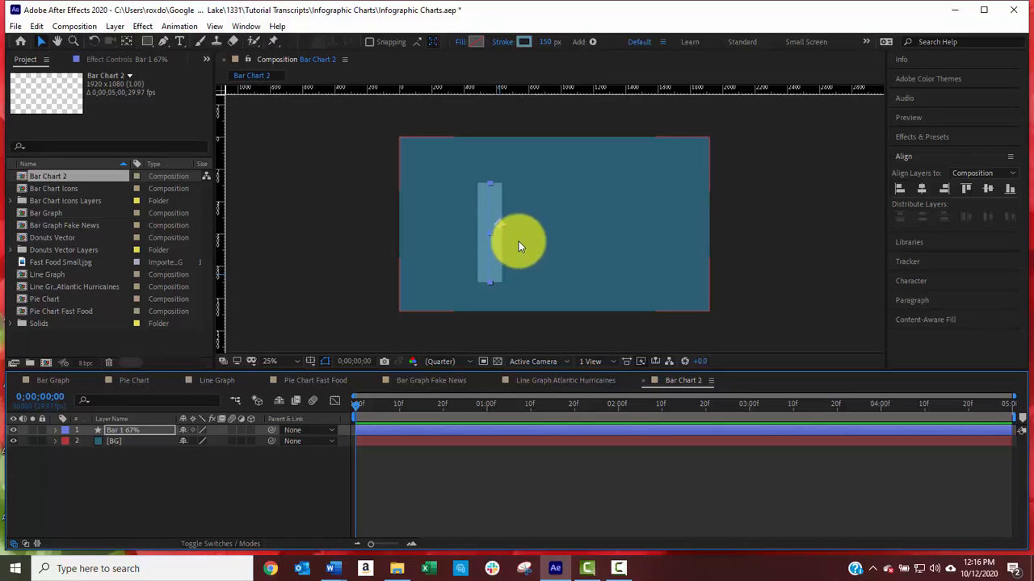
key("period")
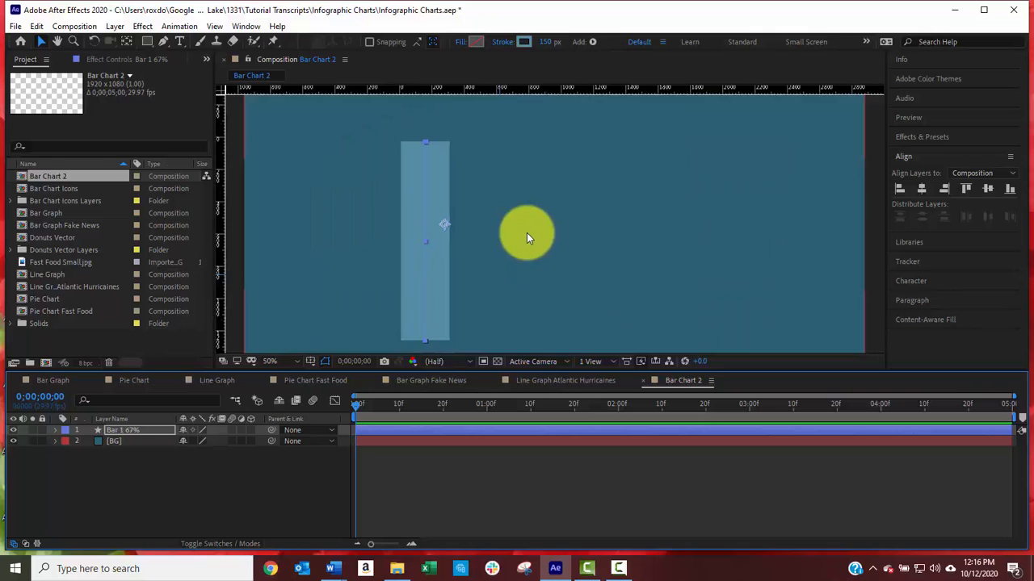
key("comma")
key("comma")
key("comma")
key("period")
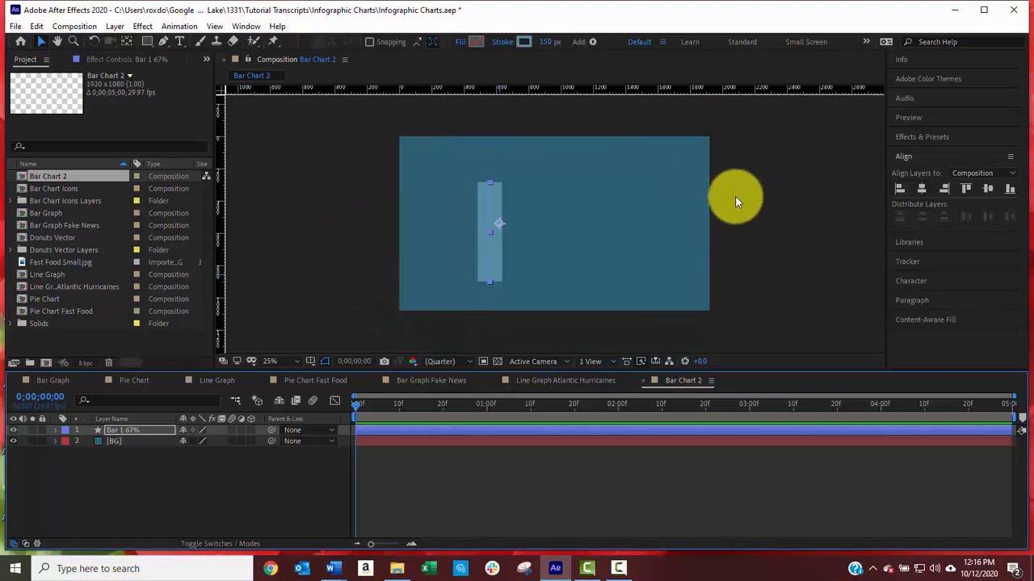
scroll(559, 213, "up", 2)
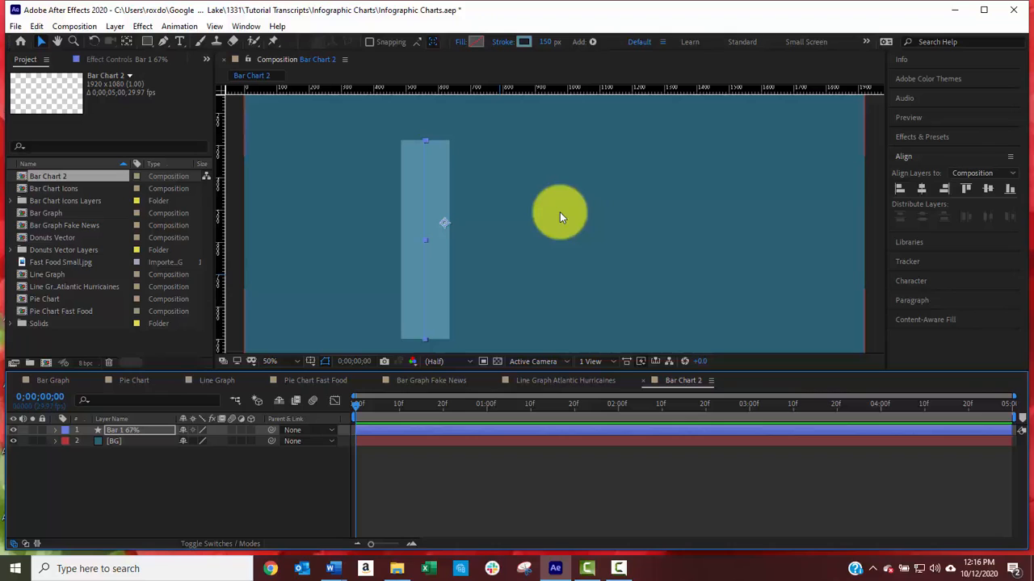
scroll(560, 213, "down", 2)
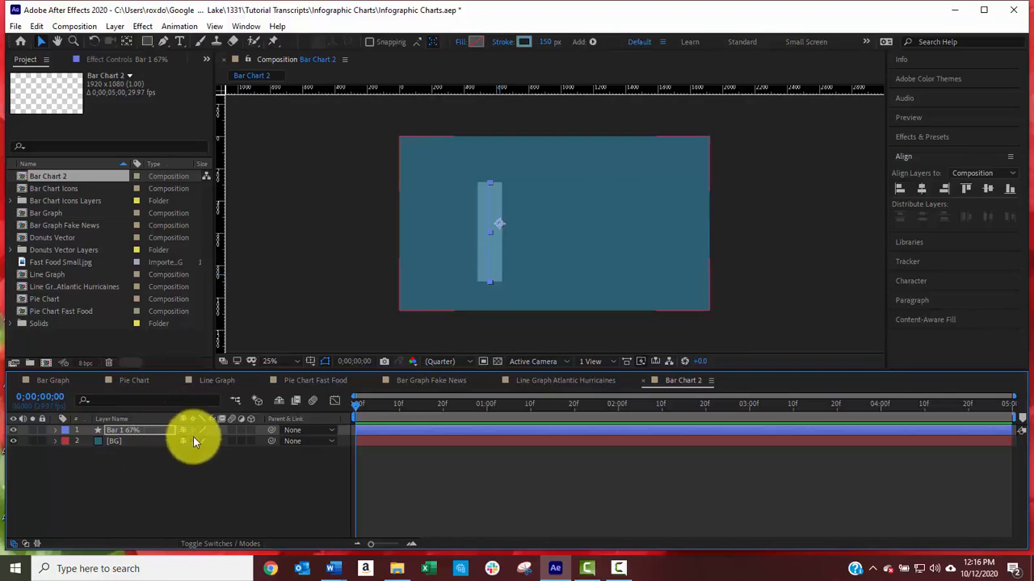
Step: Add Trim Paths to the Bar 1 67% layer and expand its properties
key("Return")
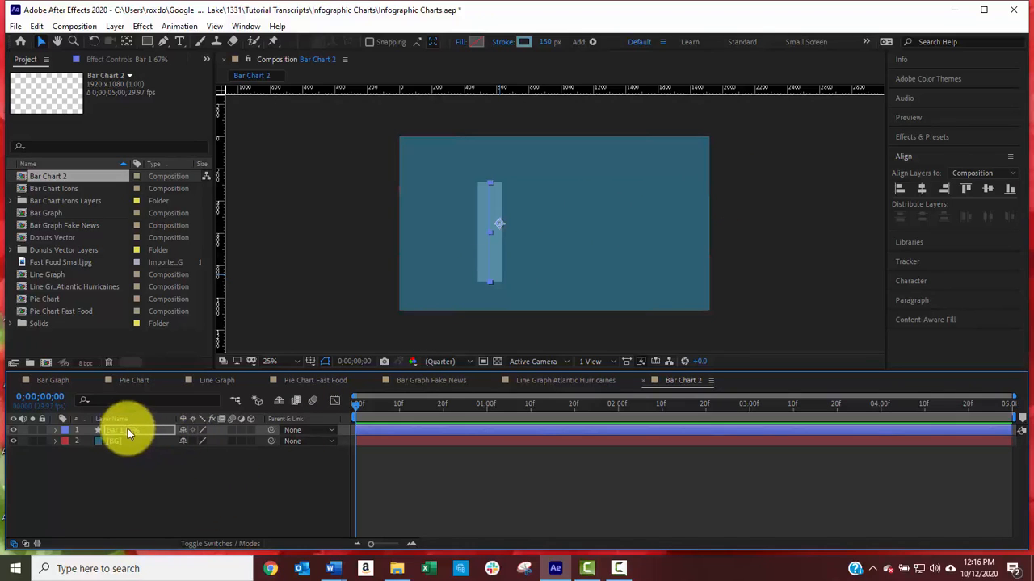
left_click(593, 42)
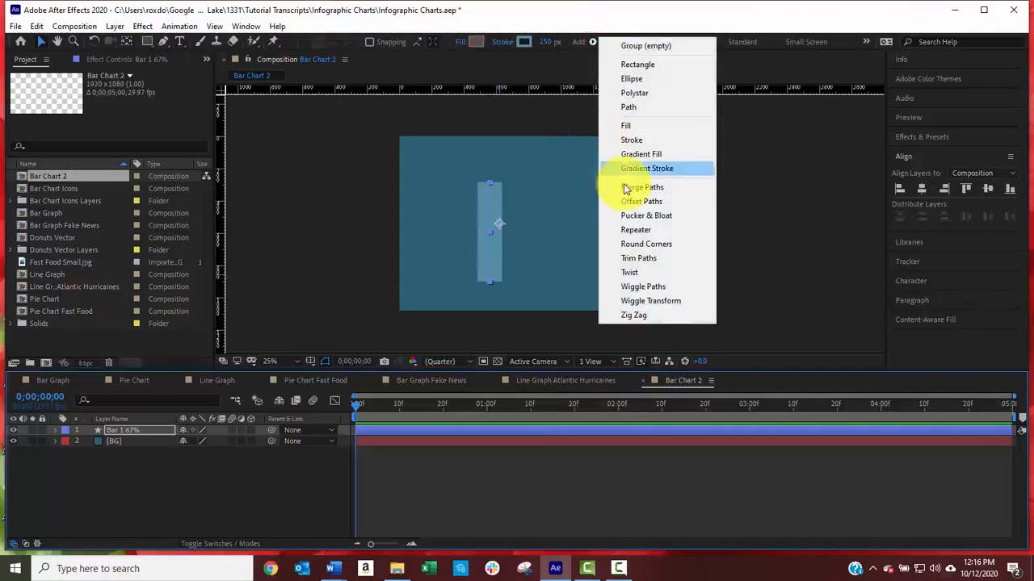
left_click(634, 257)
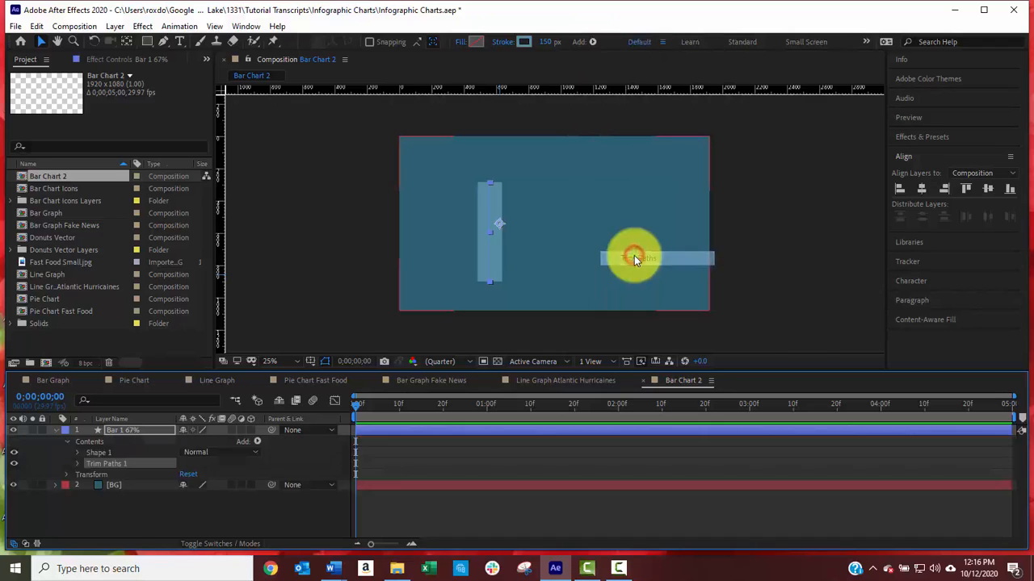
left_click(78, 464)
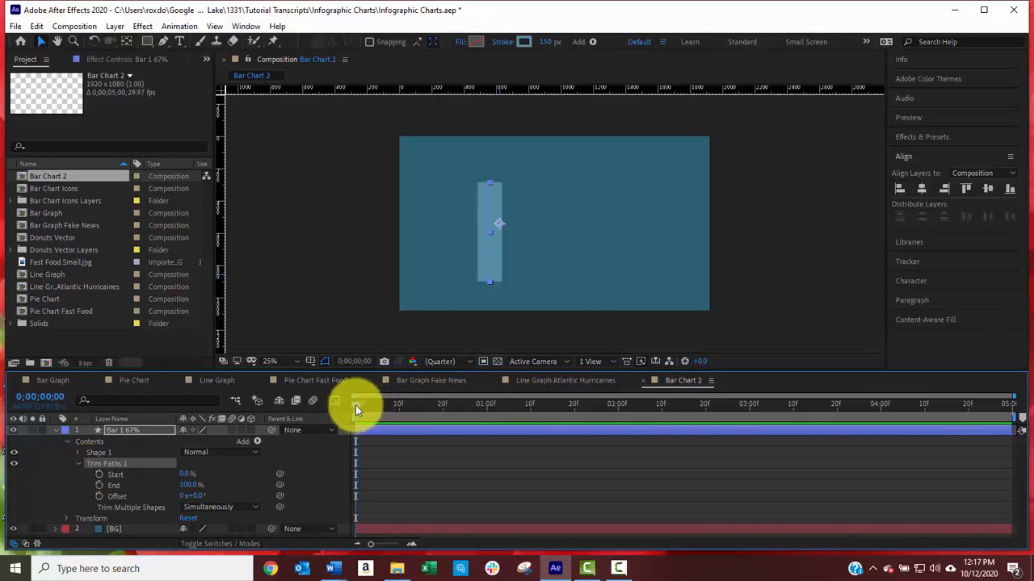
Step: Add a keyframe for the Trim Paths End property at 0;00;01;00 and set its value to 0%
left_click_drag(353, 409, 487, 409)
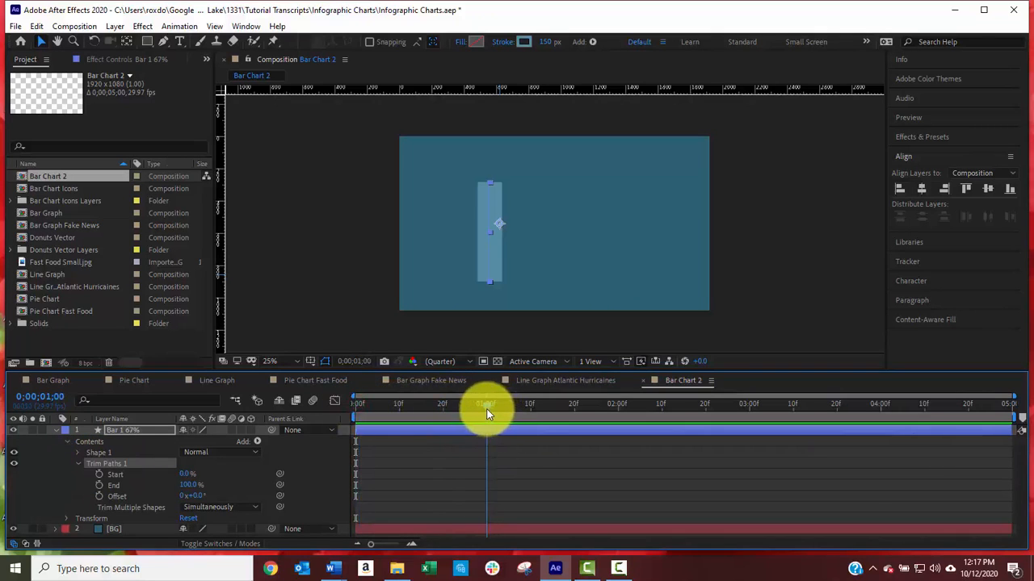
left_click(98, 485)
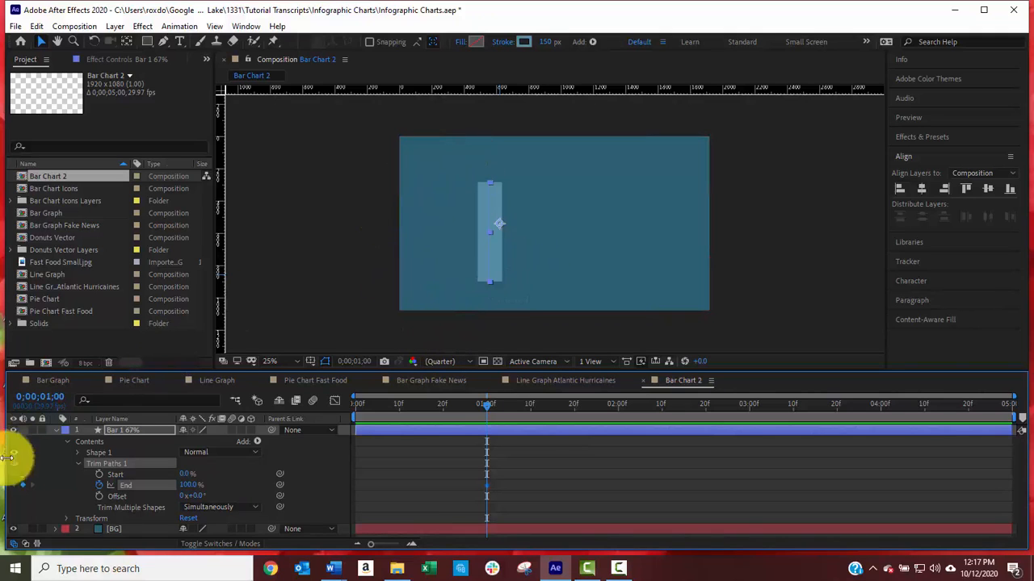
left_click_drag(184, 490, 156, 490)
left_click_drag(193, 484, 106, 487)
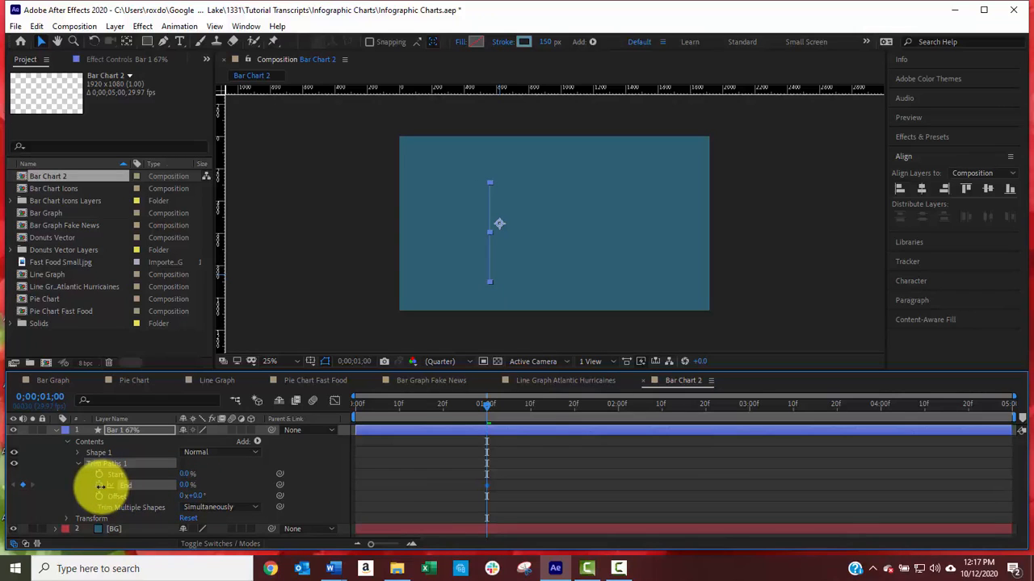
left_click_drag(104, 485, 62, 480)
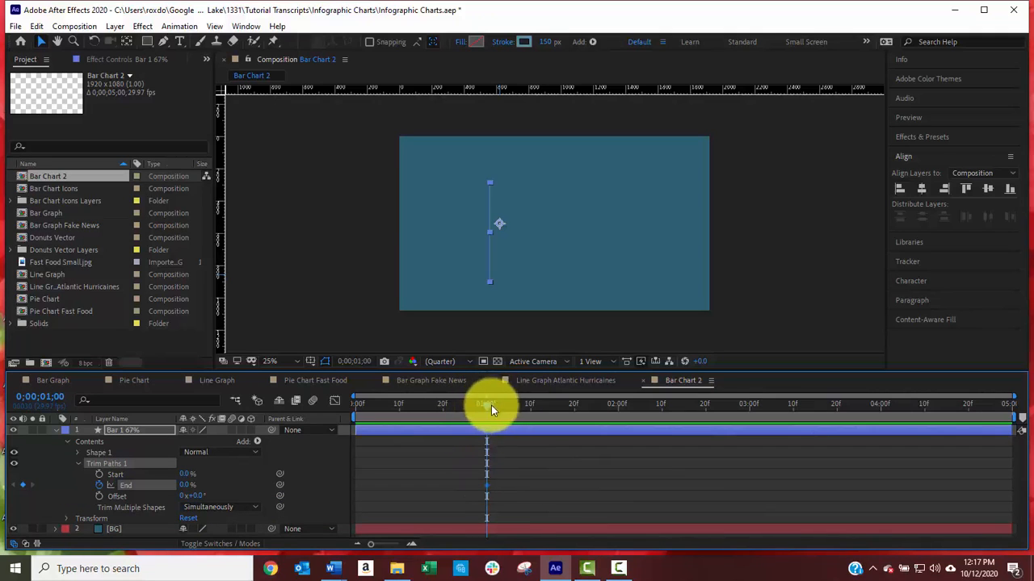
Step: Set the Bar 1 67% layer's Trim Paths End to 67% at 0;00;02;00 and scrub through the bar's growth
left_click_drag(488, 405, 617, 413)
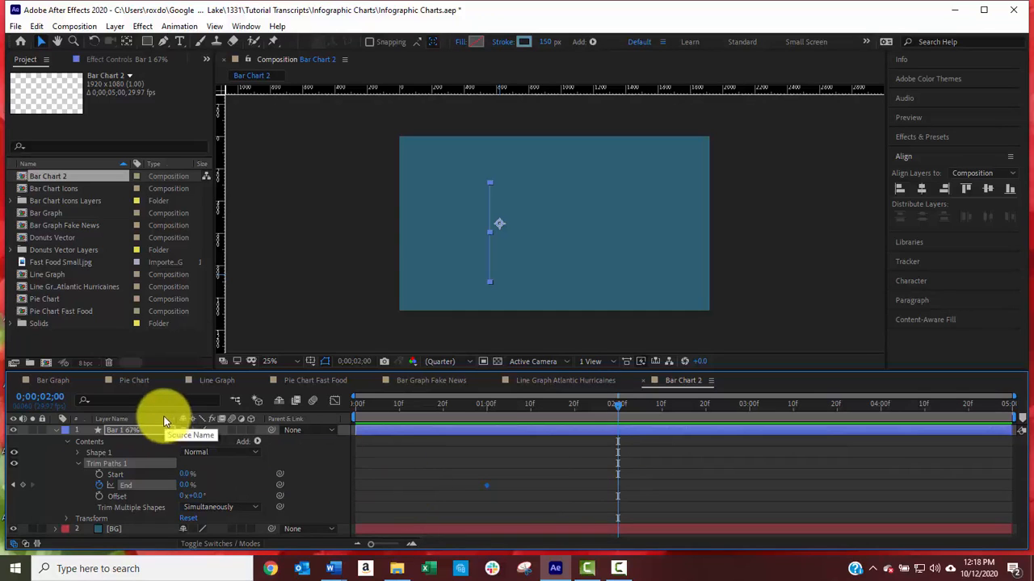
left_click(182, 485)
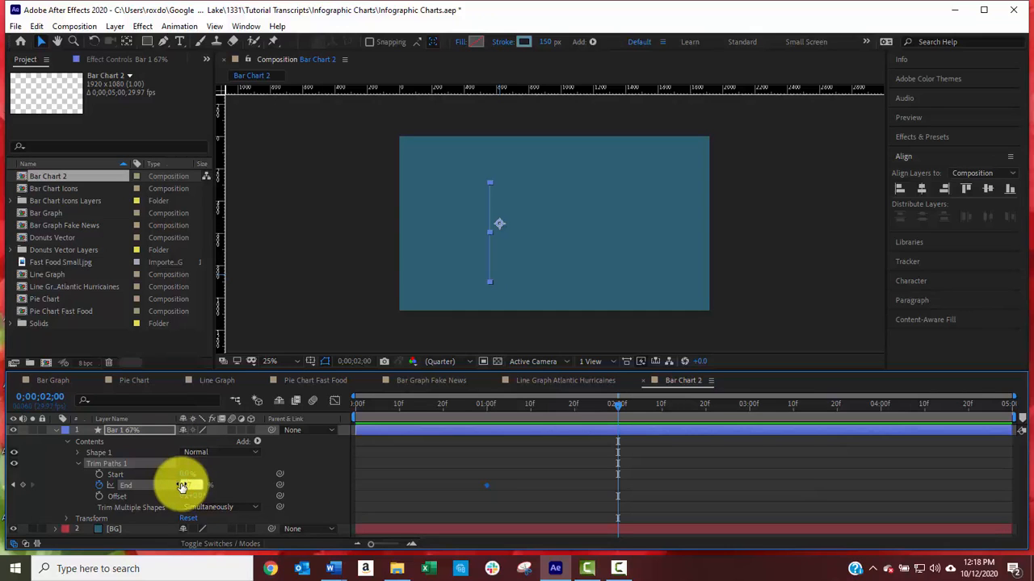
type("67")
key("Return")
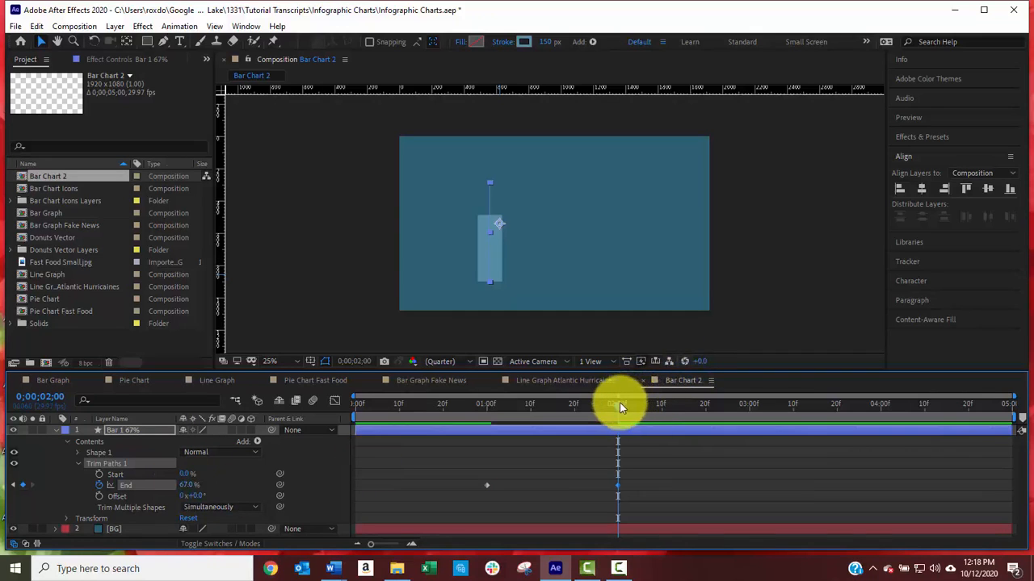
left_click_drag(619, 402, 620, 425)
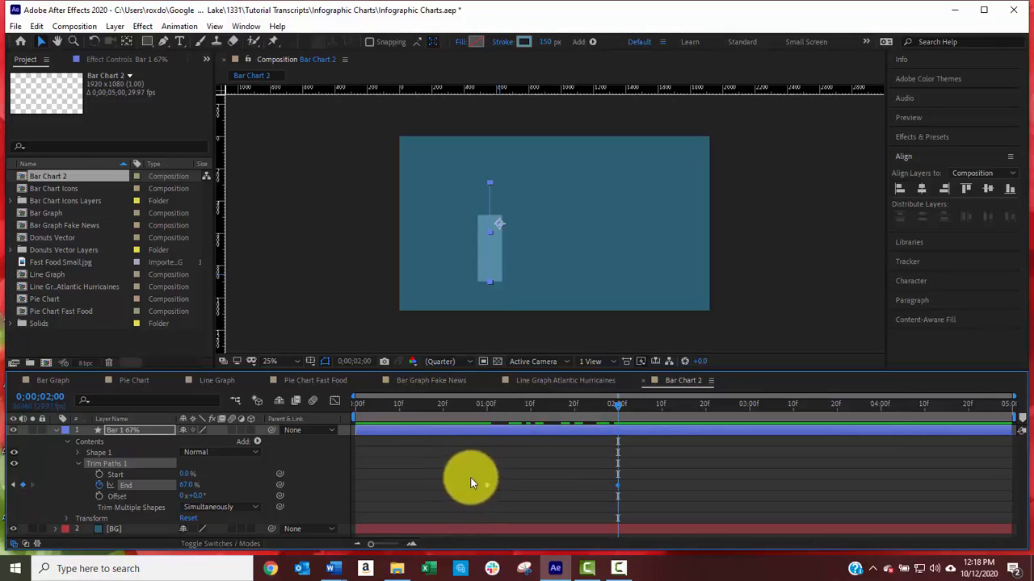
Step: Apply Easy Ease to both Trim Paths End keyframes of the Bar 1 67% layer and collapse its properties
left_click_drag(473, 480, 636, 494)
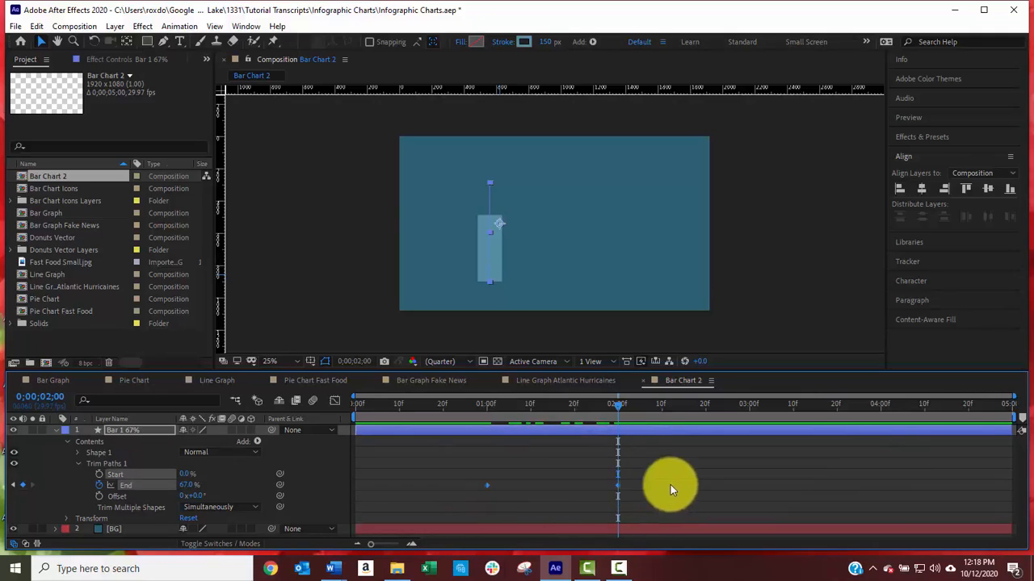
left_click(670, 488)
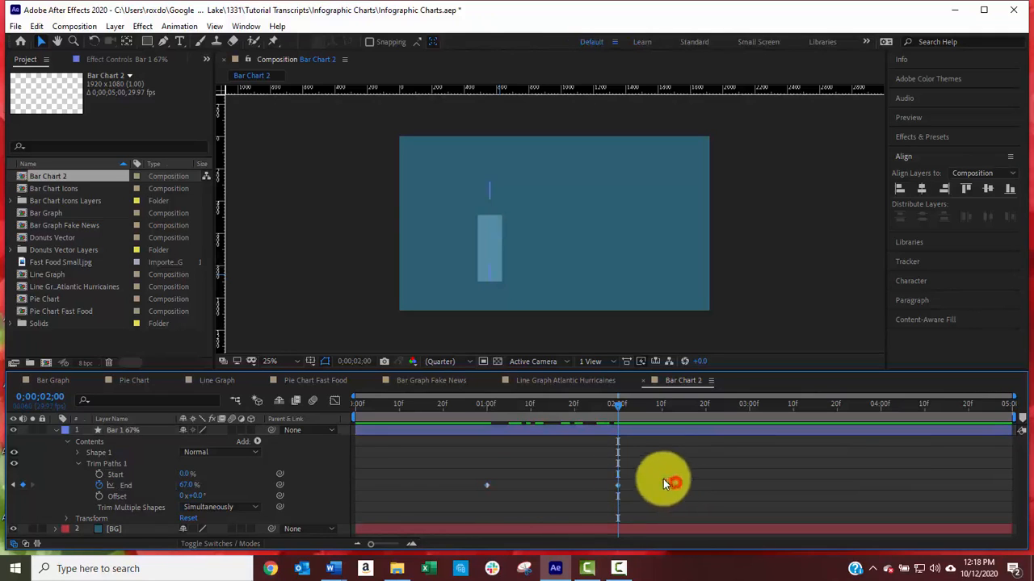
left_click(127, 486)
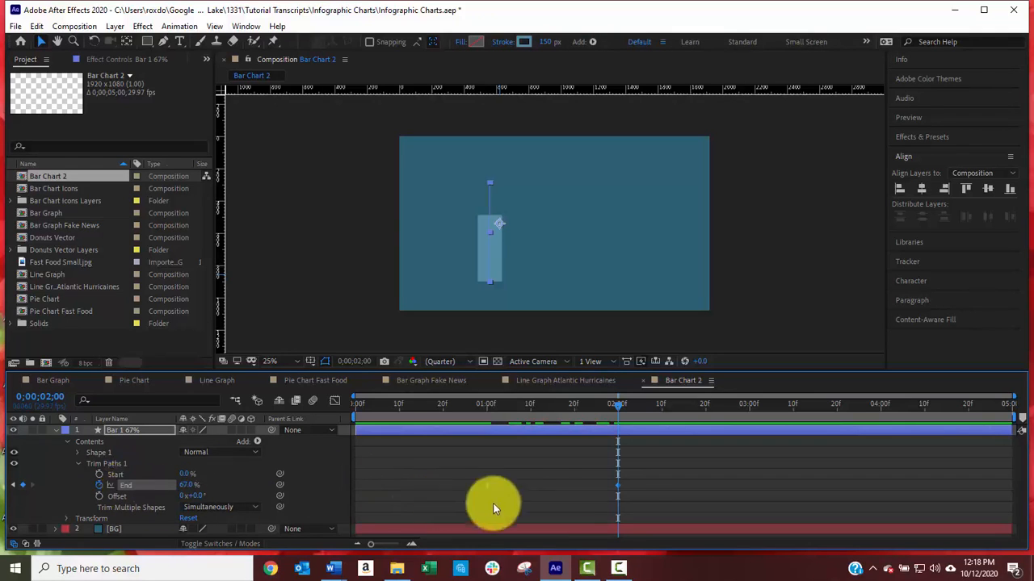
left_click(618, 484)
right_click(617, 486)
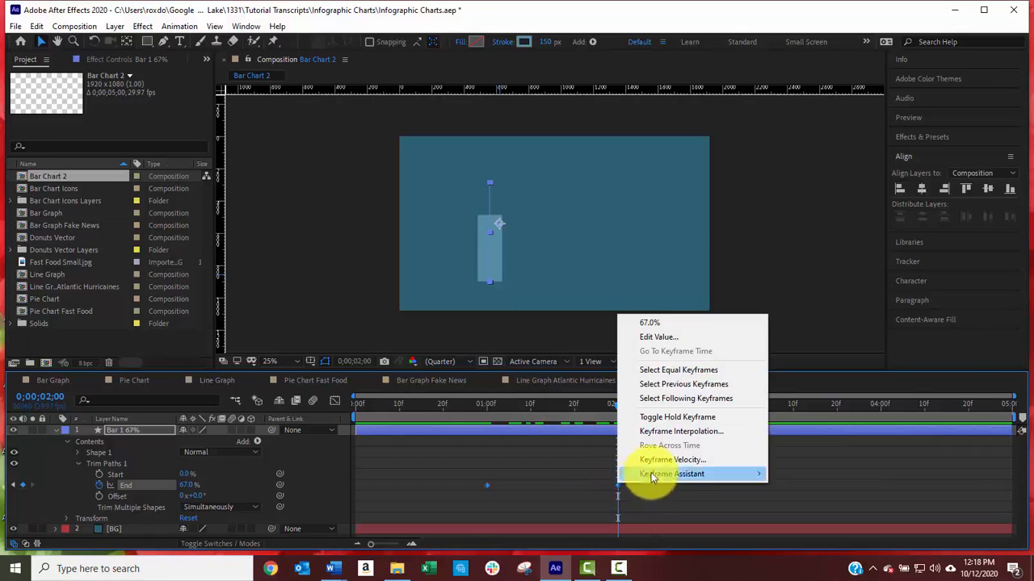
mouse_move(660, 480)
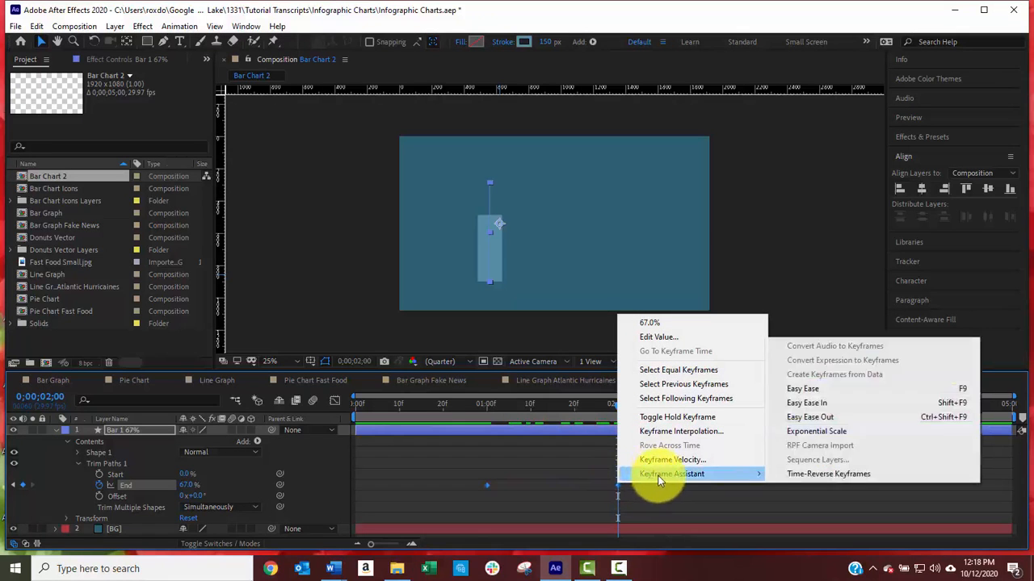
left_click(805, 390)
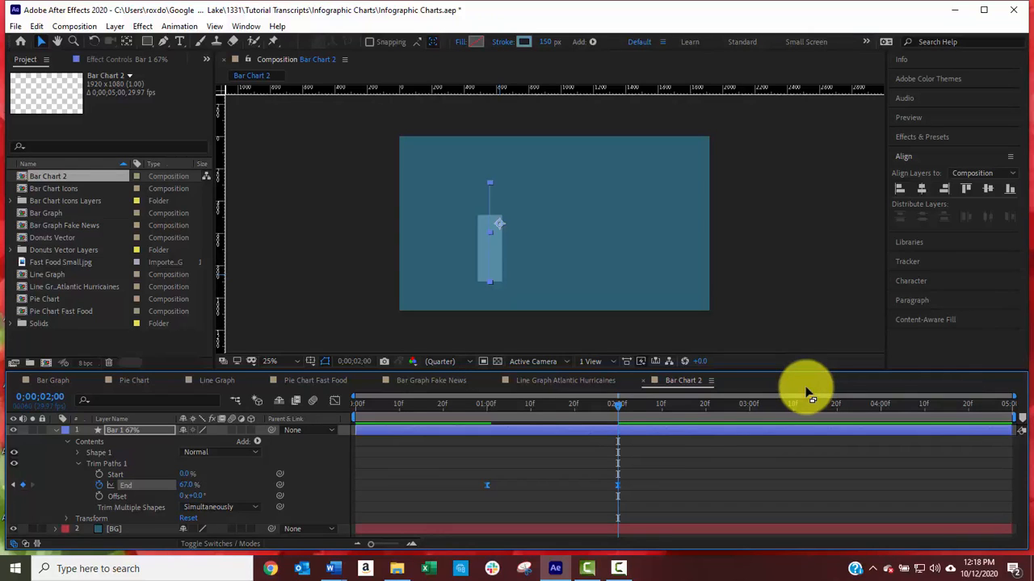
key("u")
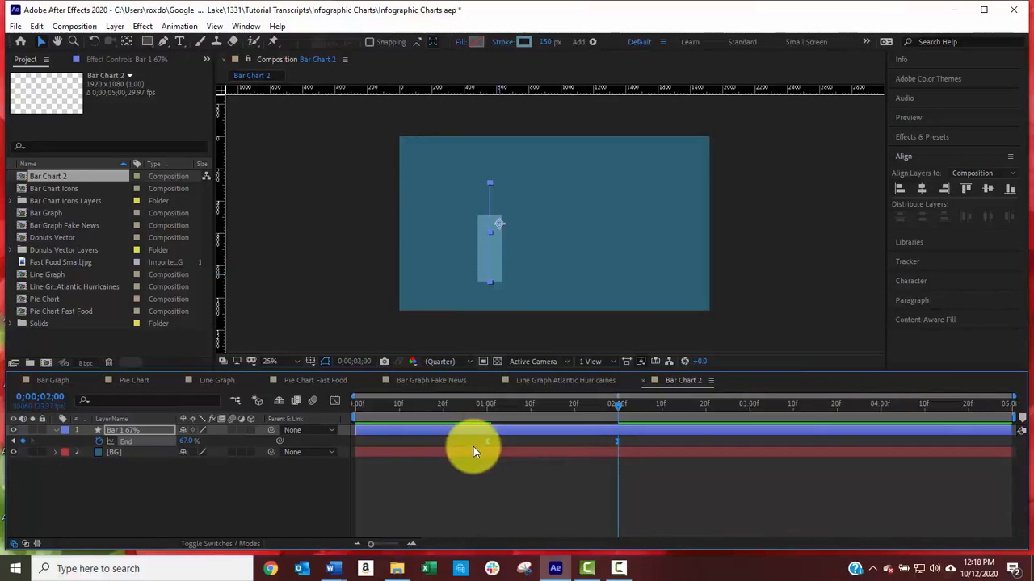
key("u")
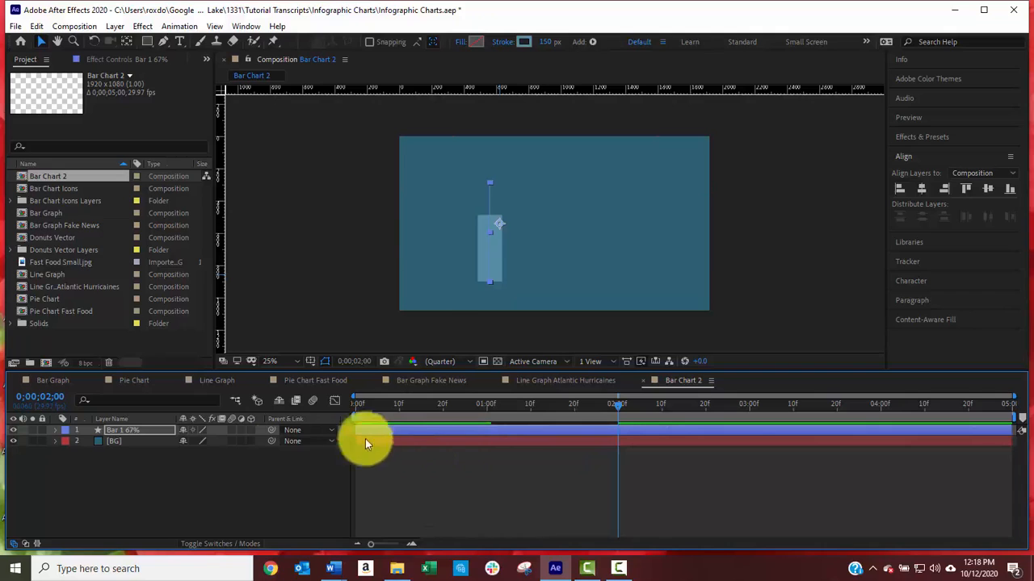
Step: Duplicate the Bar 1 67% layer and rename the copy as Bar 2 14%
left_click(131, 430)
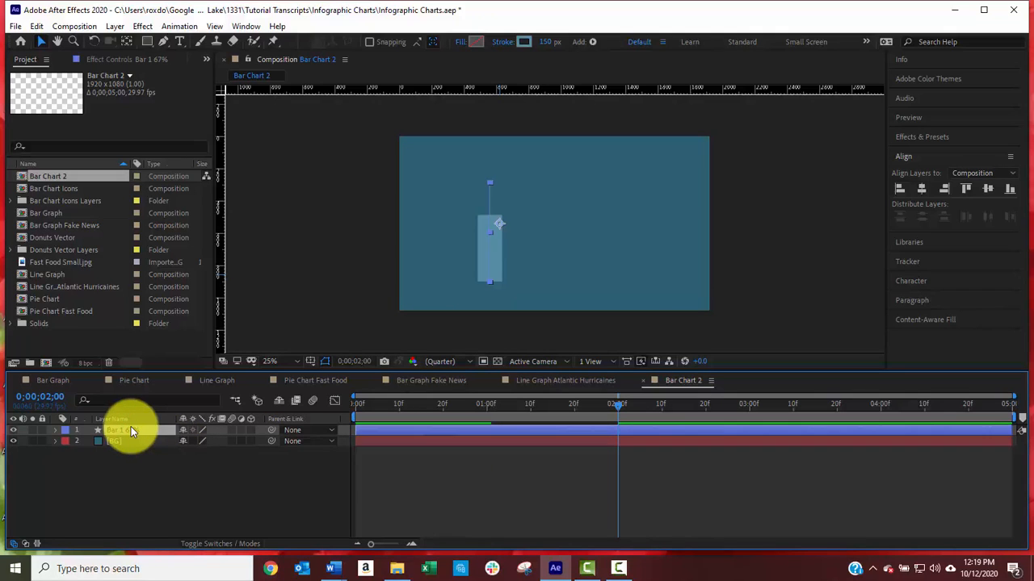
key("ctrl+d")
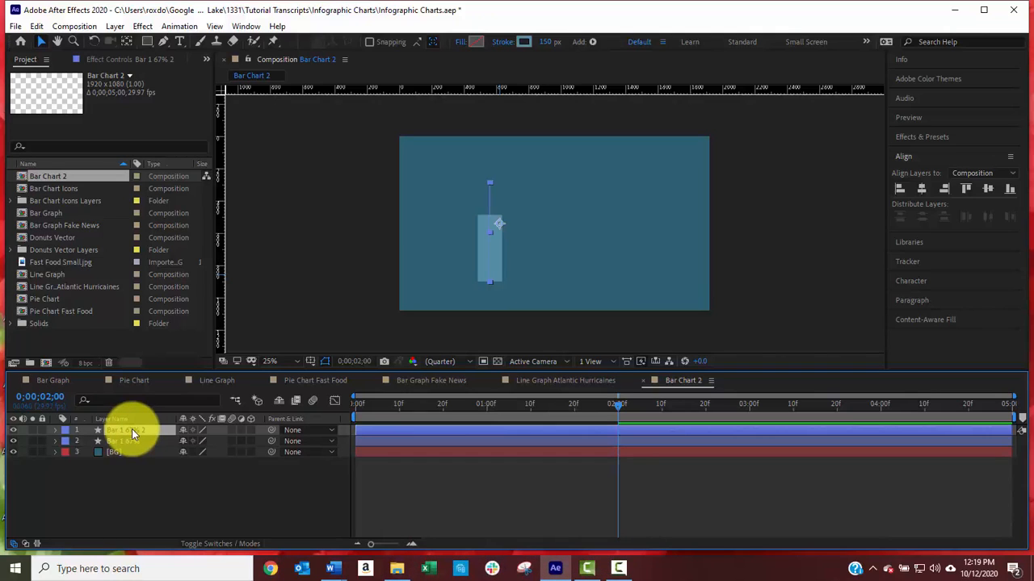
key("Return")
type("Bar 2 14%")
key("Return")
Step: Reveal the Bar 2 14% layer's keyframed properties and set its End value at 0;00;02;00 to 14%
key("u")
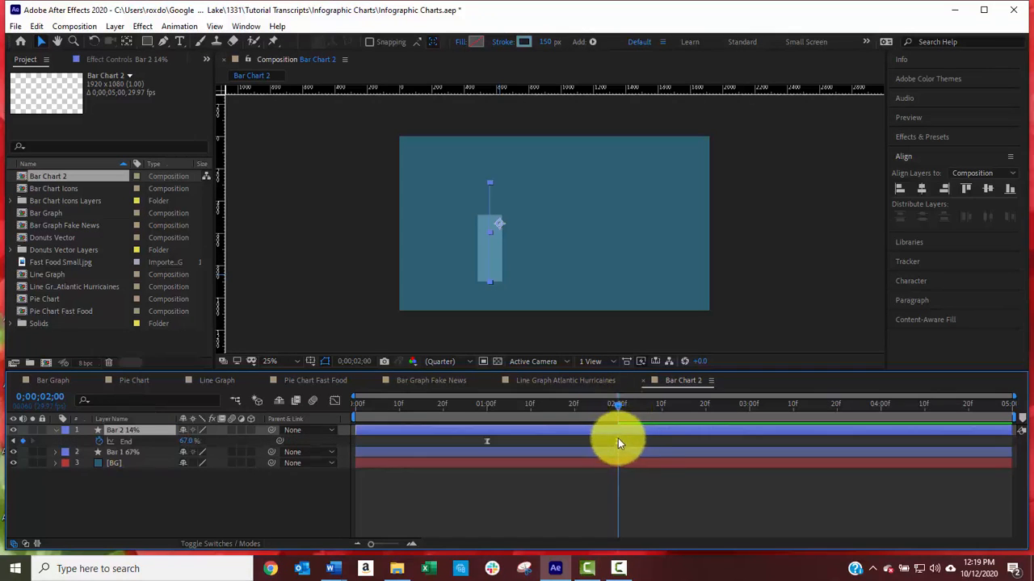
left_click(185, 441)
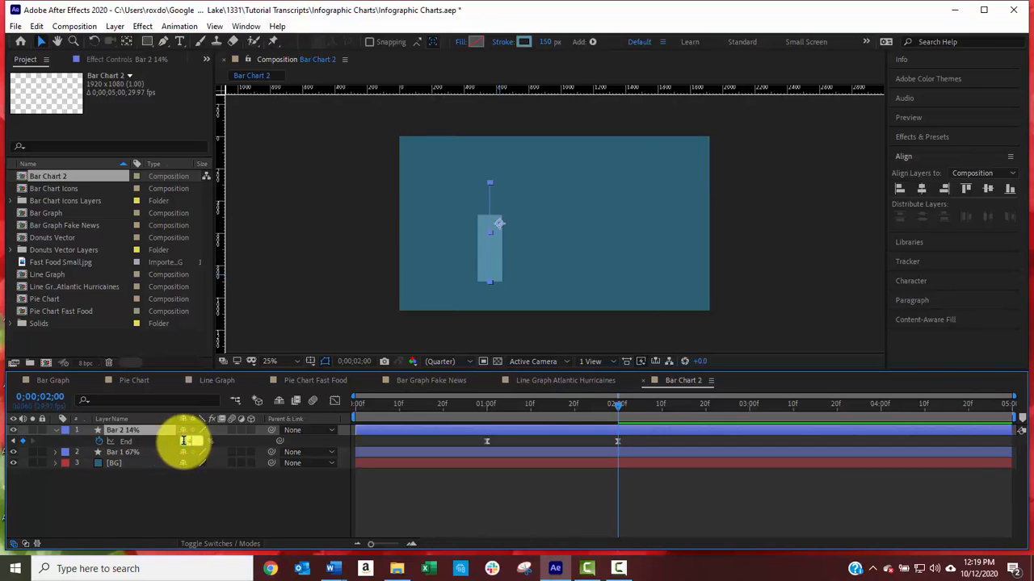
key("Return")
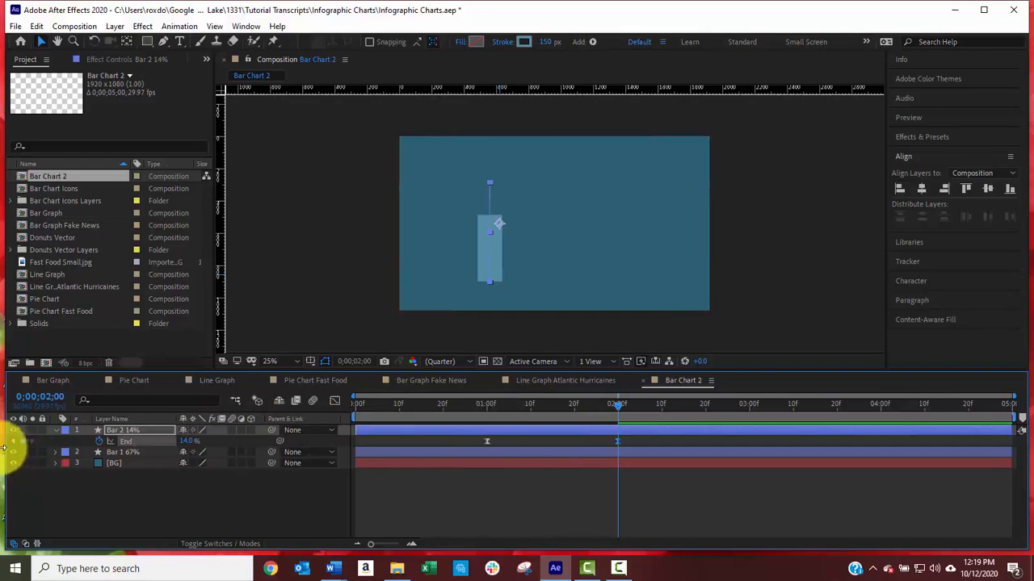
Step: Collapse the Bar 2 14% layer and move it about 400 px to the right of the first bar
left_click(40, 44)
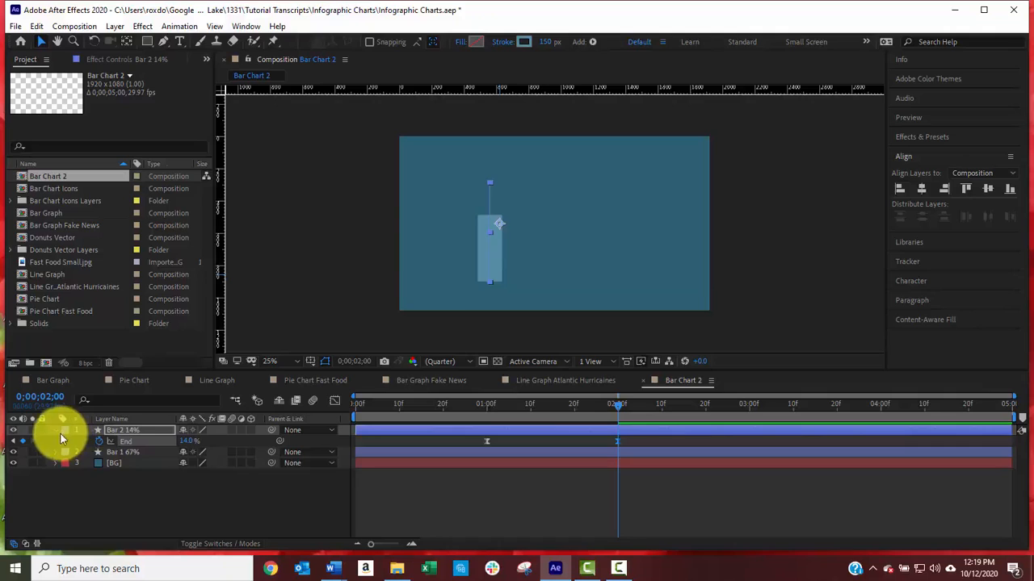
left_click(56, 430)
left_click(126, 431)
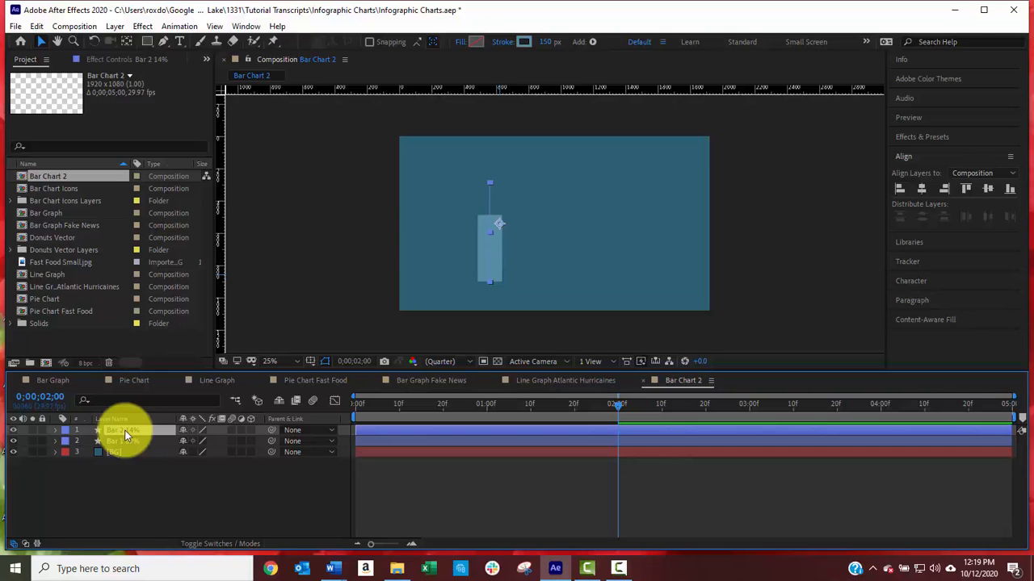
key("Return")
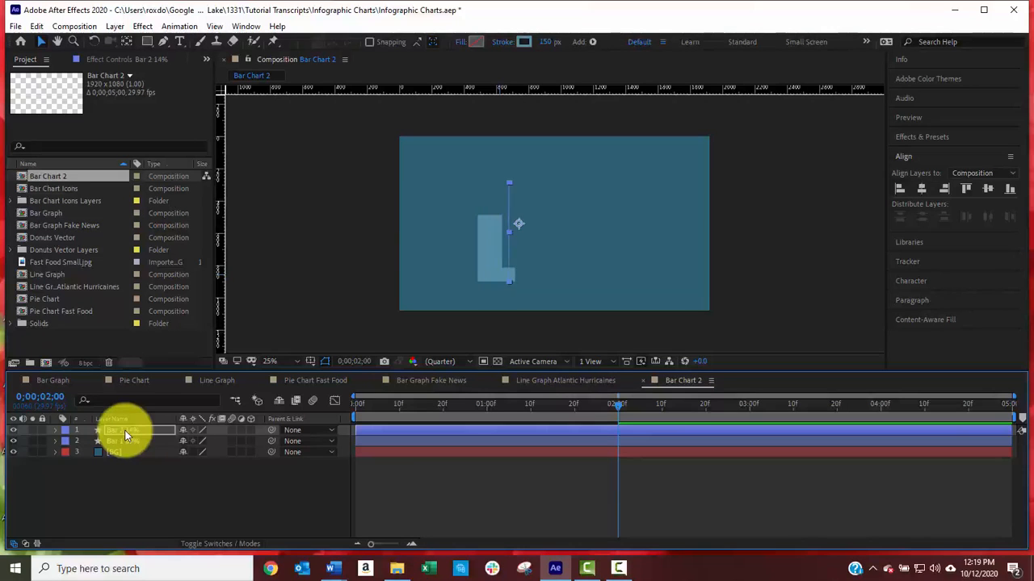
key("shift+Right")
key("shift+Right")
key("shift+Right")
key("shift+Right")
key("shift+Right")
key("shift+Right")
key("shift+Right")
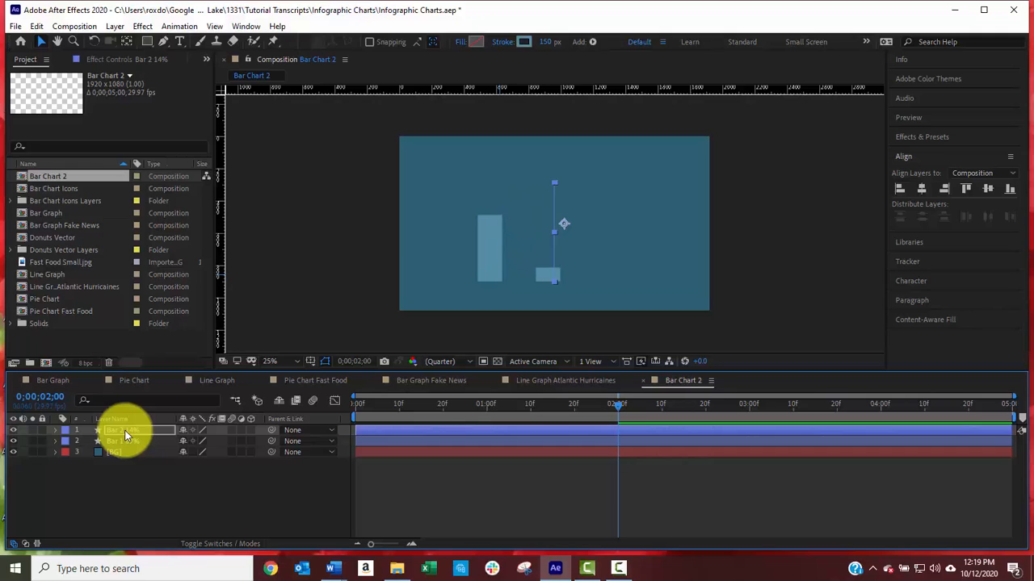
key("shift+Right")
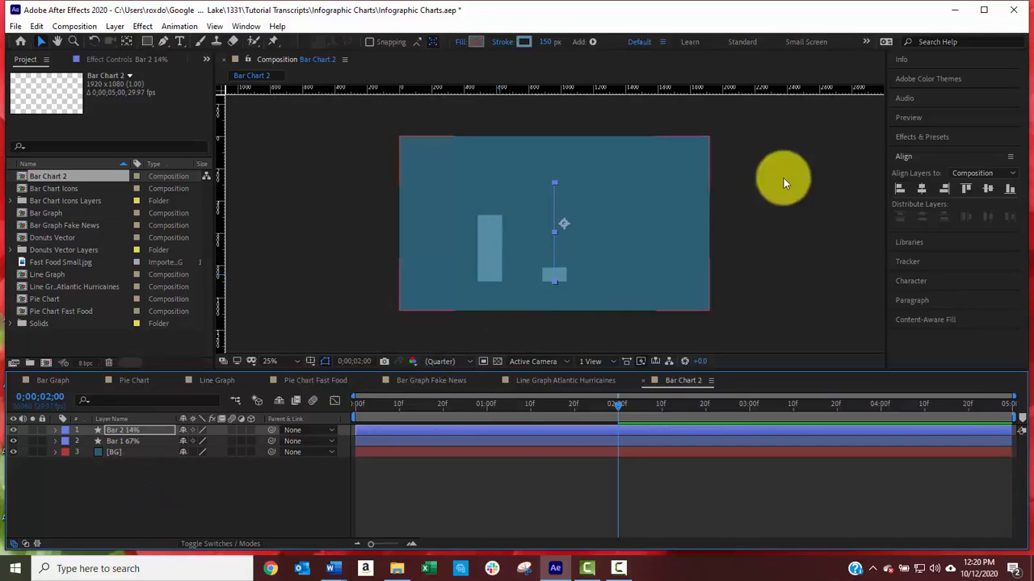
Step: Set the Bar 2 14% layer's stroke colour to the pink F38C8D sampled from the Rosa y azul theme
left_click(927, 80)
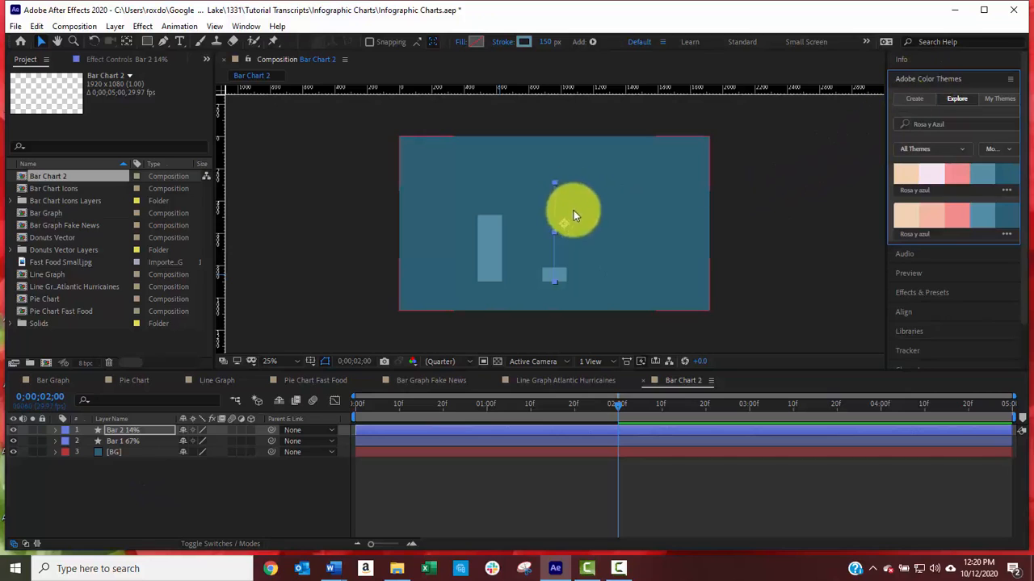
left_click(523, 42)
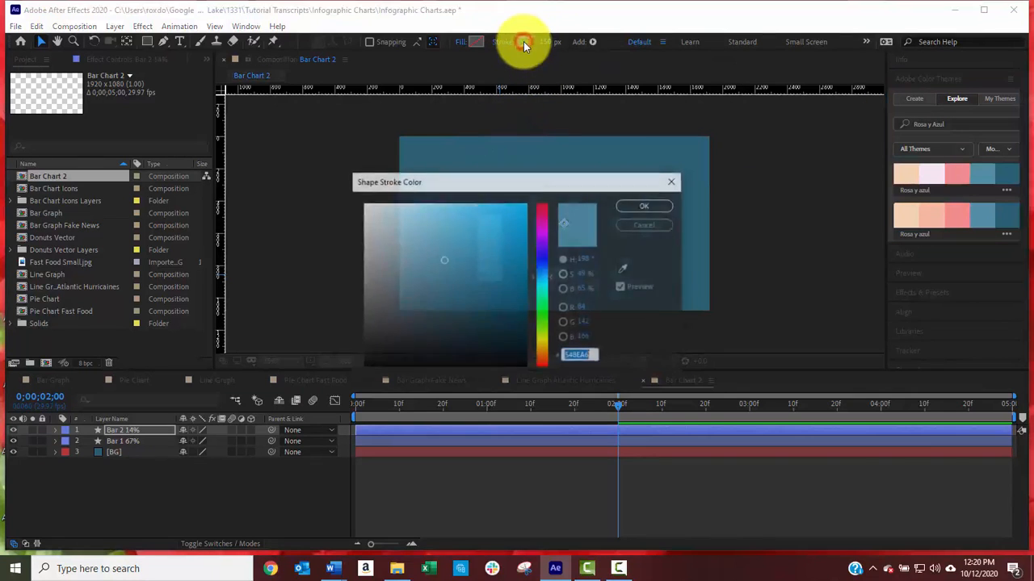
left_click(624, 271)
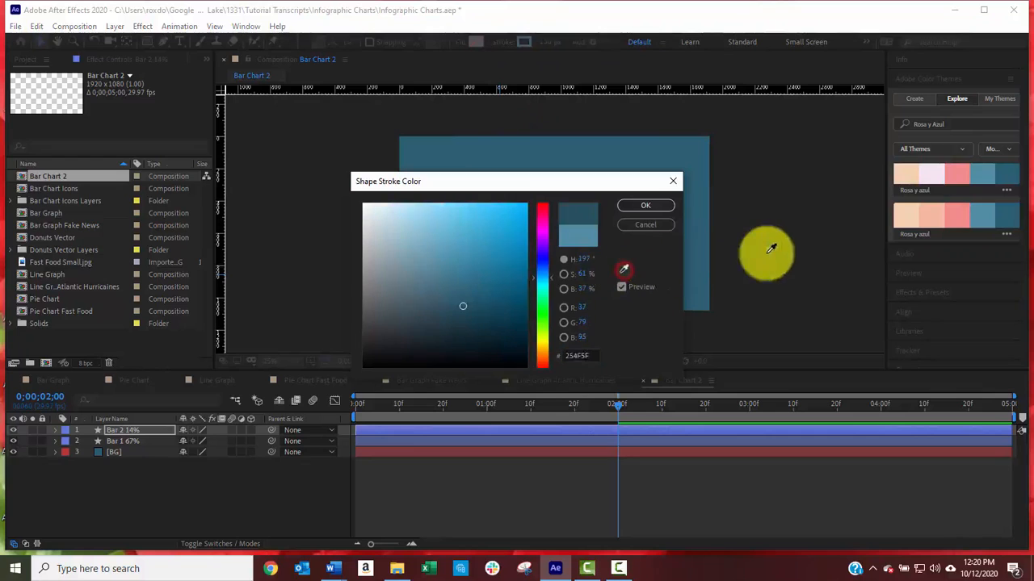
left_click(953, 220)
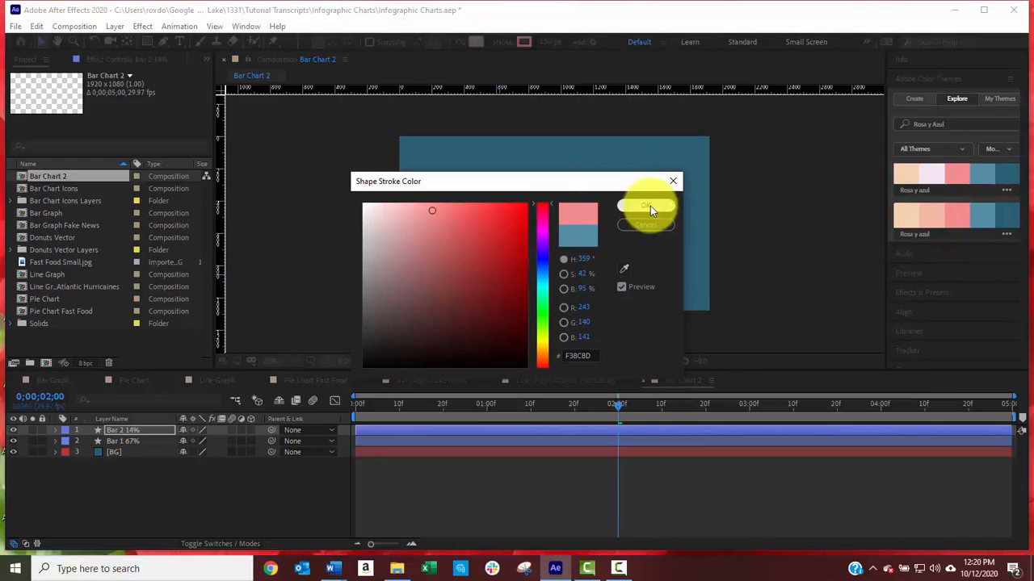
left_click(650, 209)
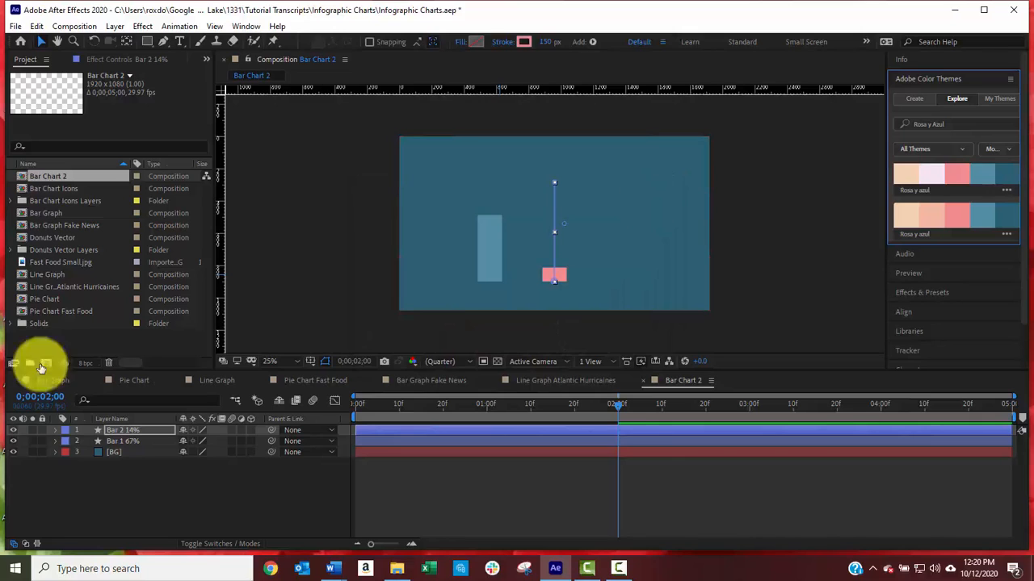
Step: Duplicate the Bar 2 14% layer and rename the copy as Bar 3 19%
left_click(127, 436)
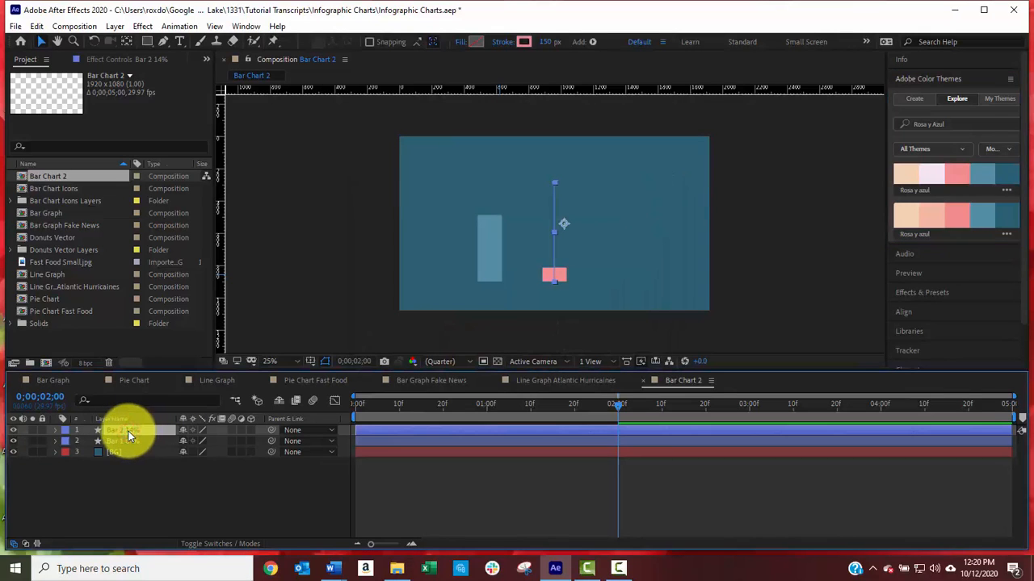
key("ctrl+d")
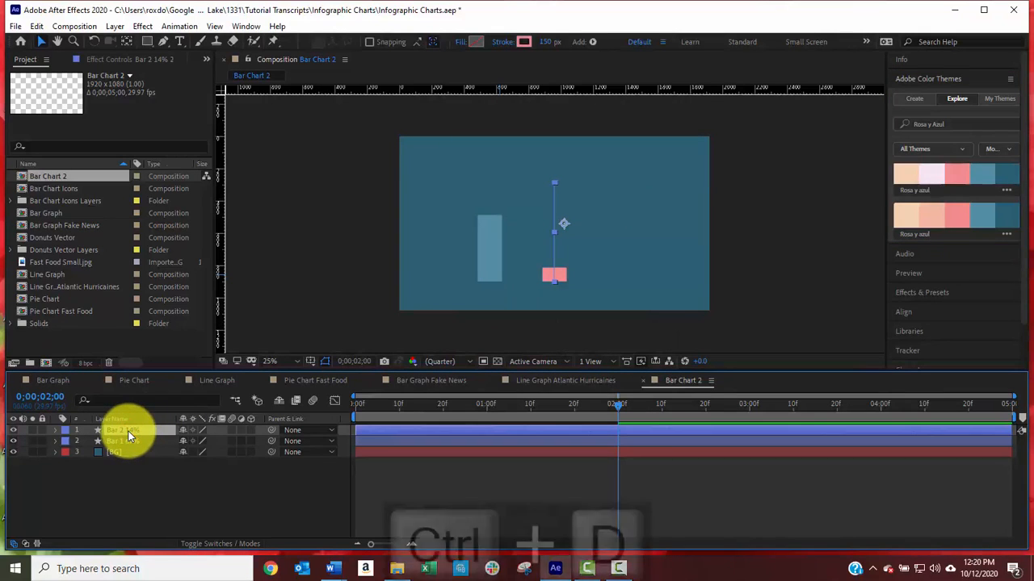
key("Return")
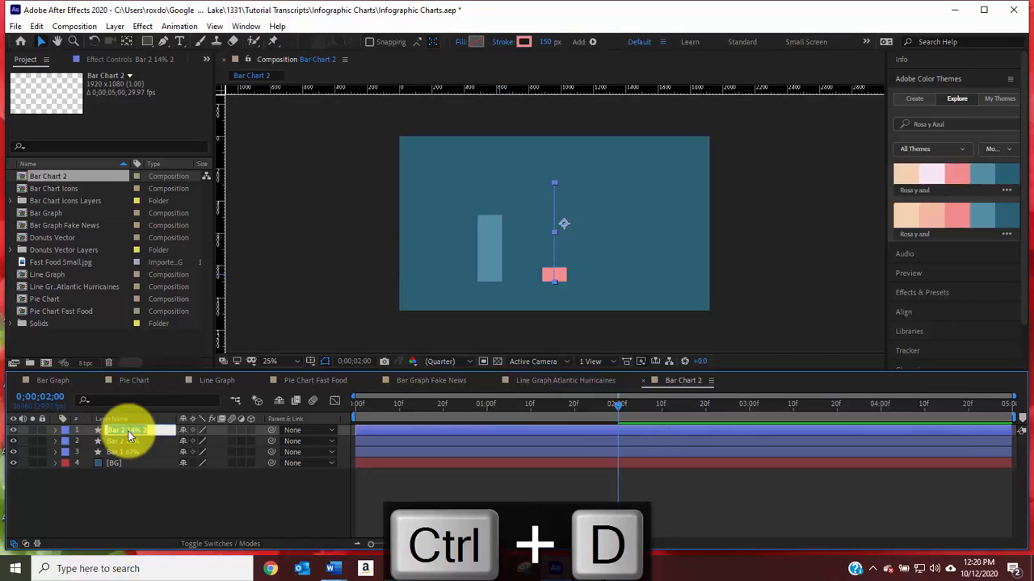
type("Bar")
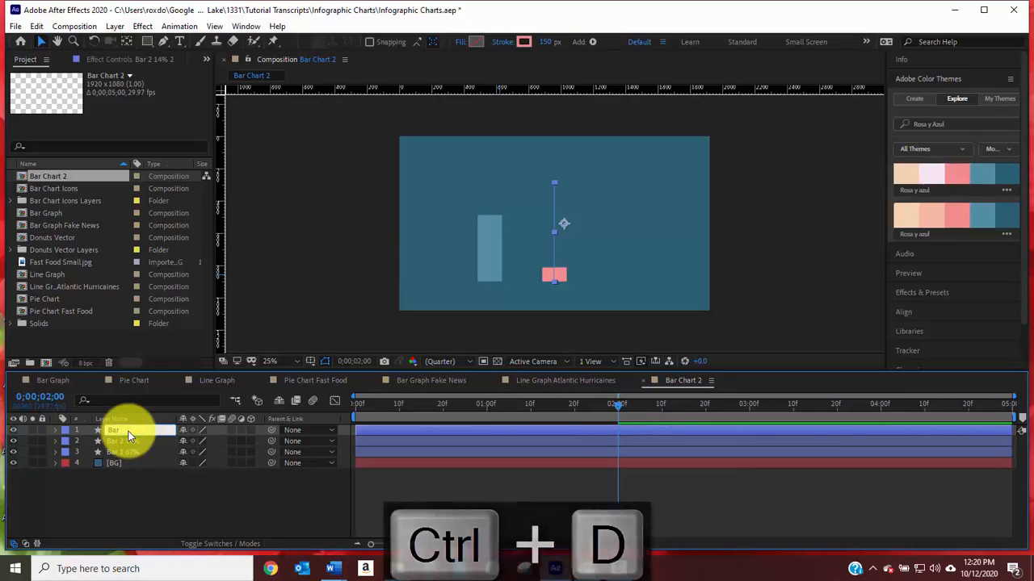
type(" 3")
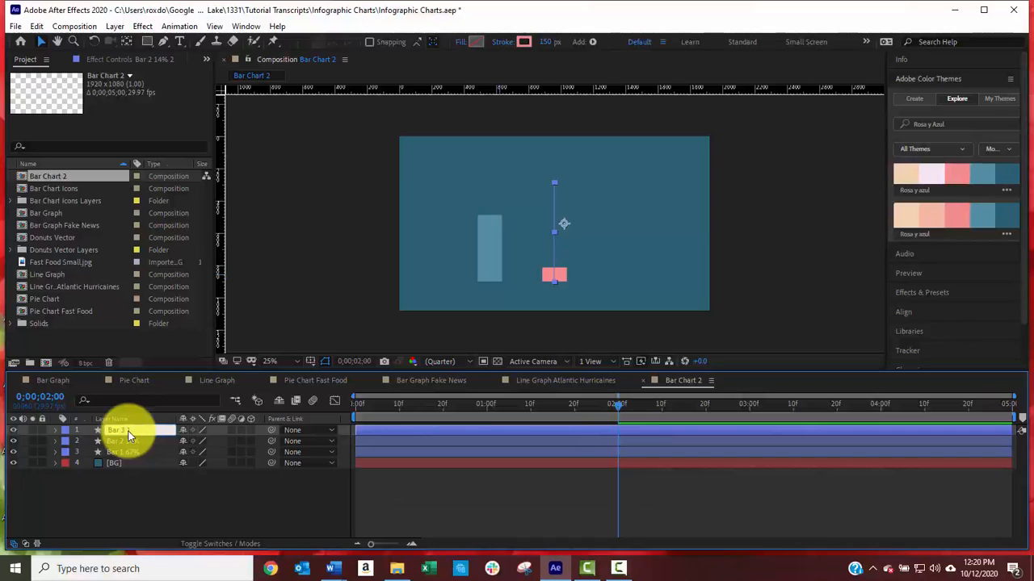
type(" 19%")
key("Return")
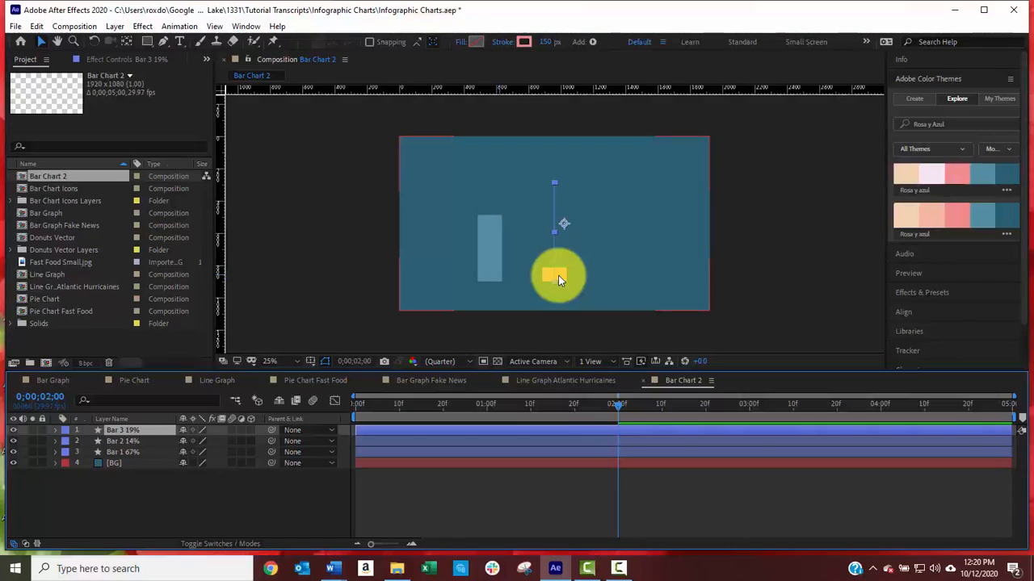
Step: Move the Bar 3 19% layer about 400 px to the right of the second bar
key("shift+Right")
key("shift+Right")
key("shift+Right")
key("shift+Right")
key("shift+Right")
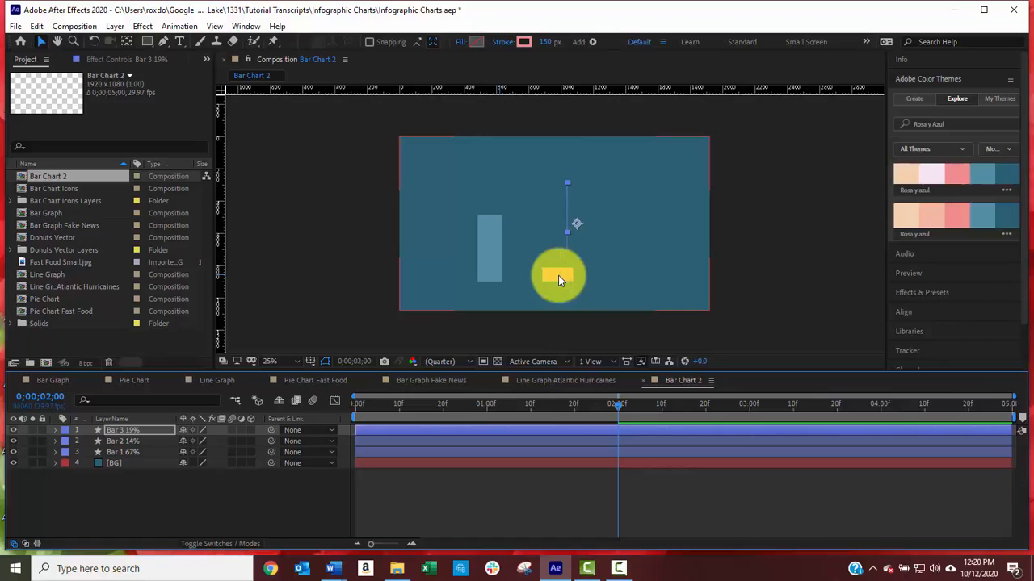
key("shift+Right")
key("shift+Right")
key("shift+Right")
key("shift+Right")
key("shift+Right")
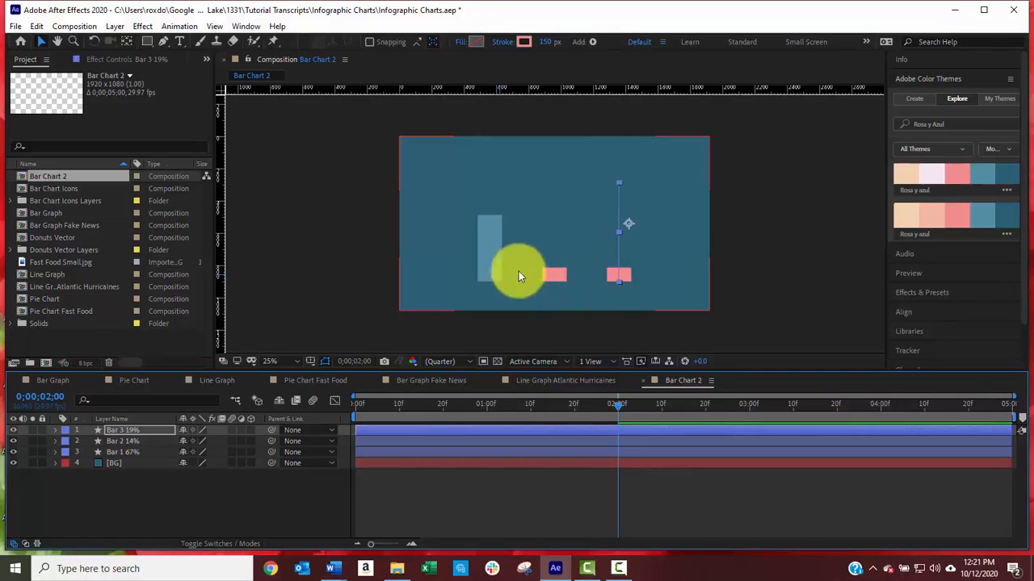
Step: Set the Bar 3 19% layer's stroke colour to the cream F3D2B3 sampled from the Rosa y azul theme
left_click(523, 42)
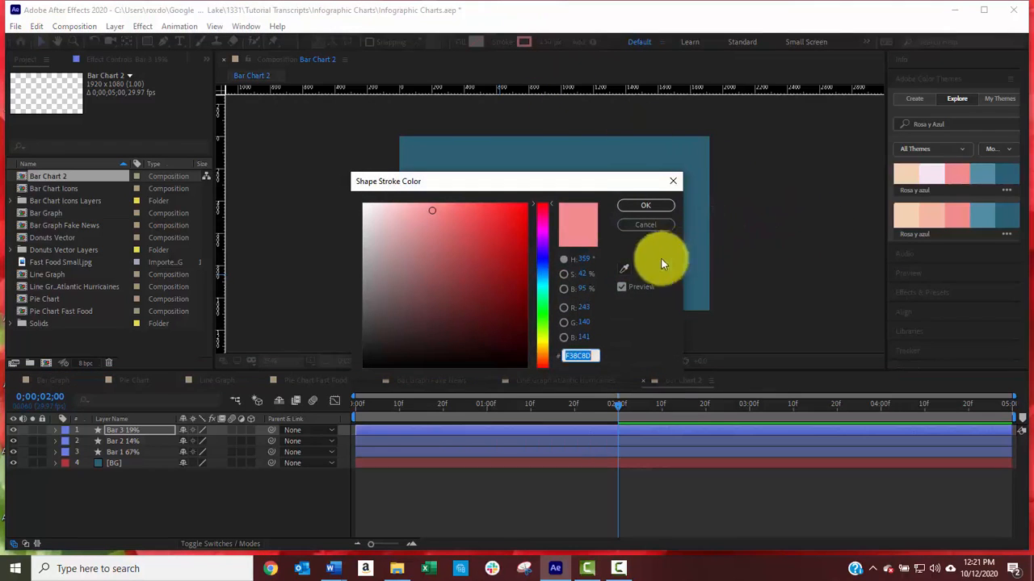
left_click(623, 269)
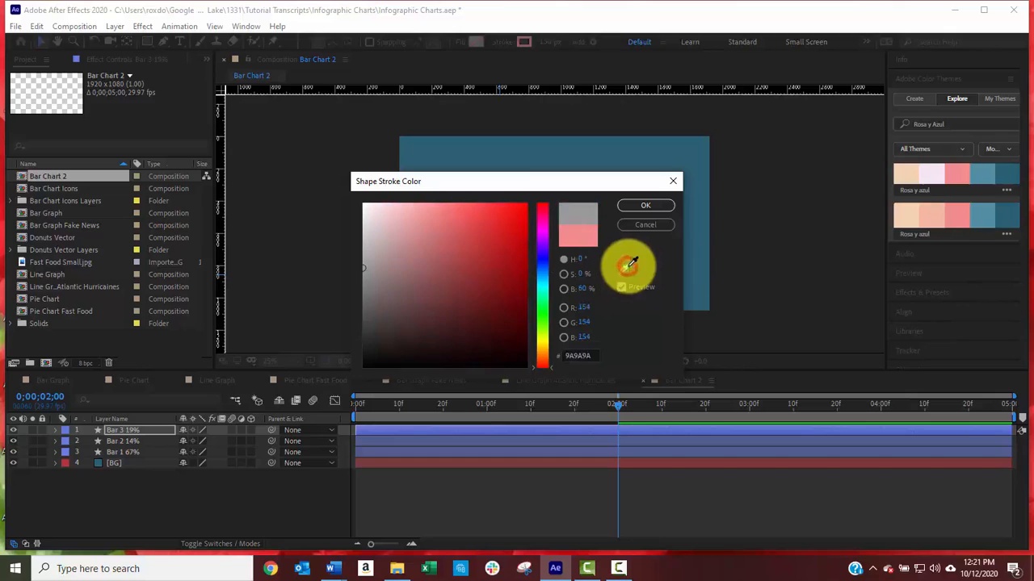
left_click(911, 217)
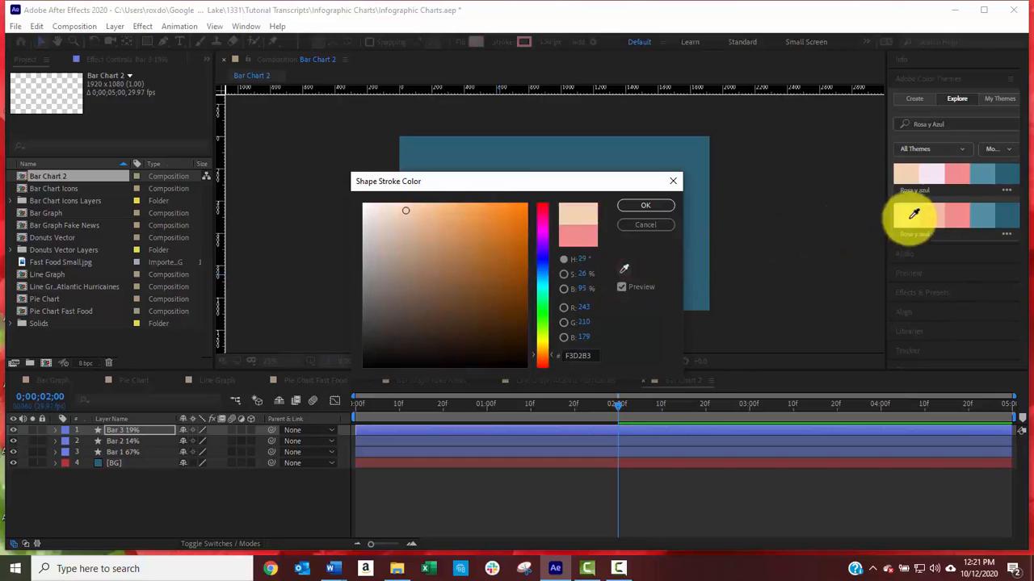
left_click(908, 176)
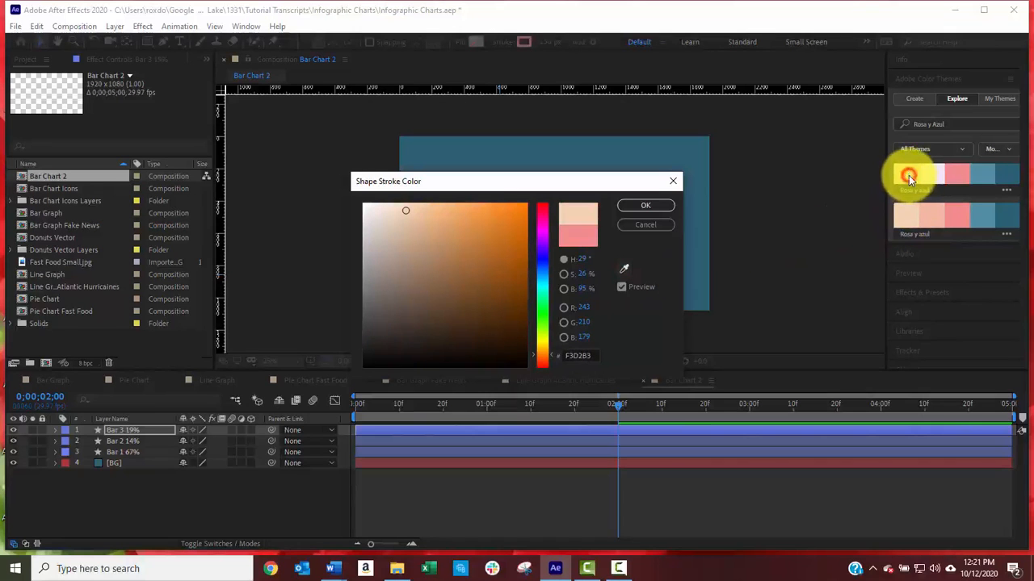
left_click(643, 207)
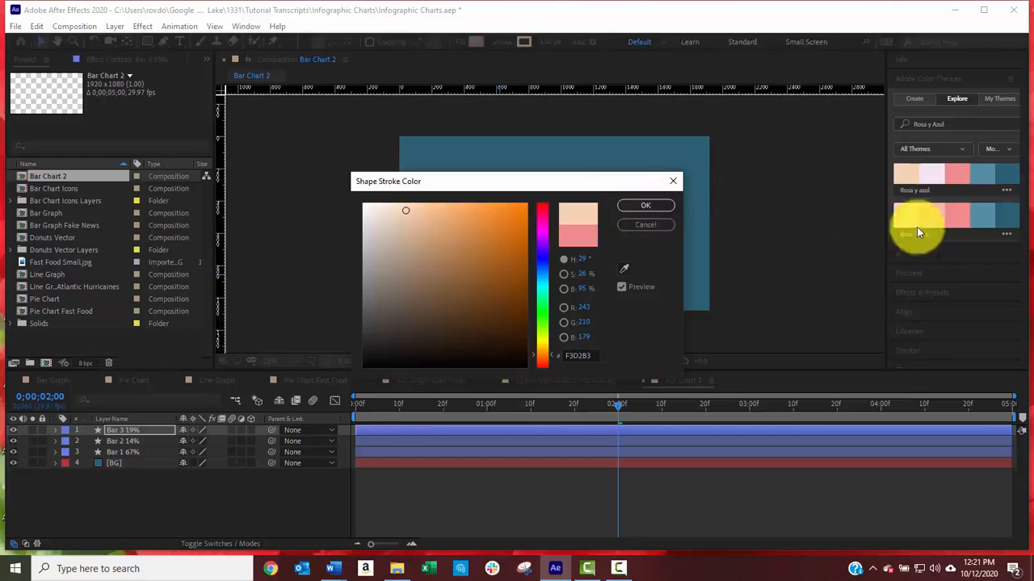
left_click(623, 268)
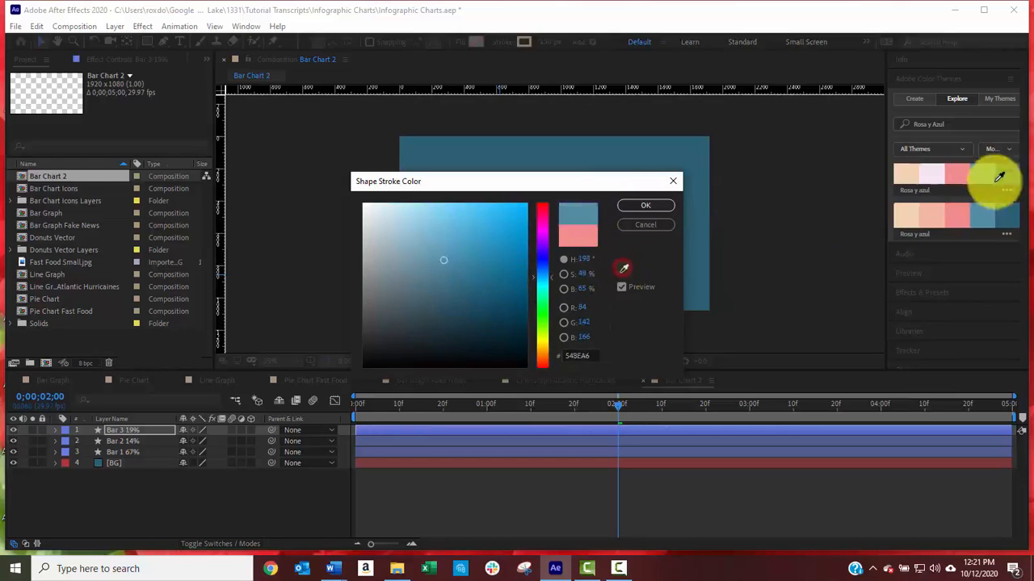
left_click(917, 197)
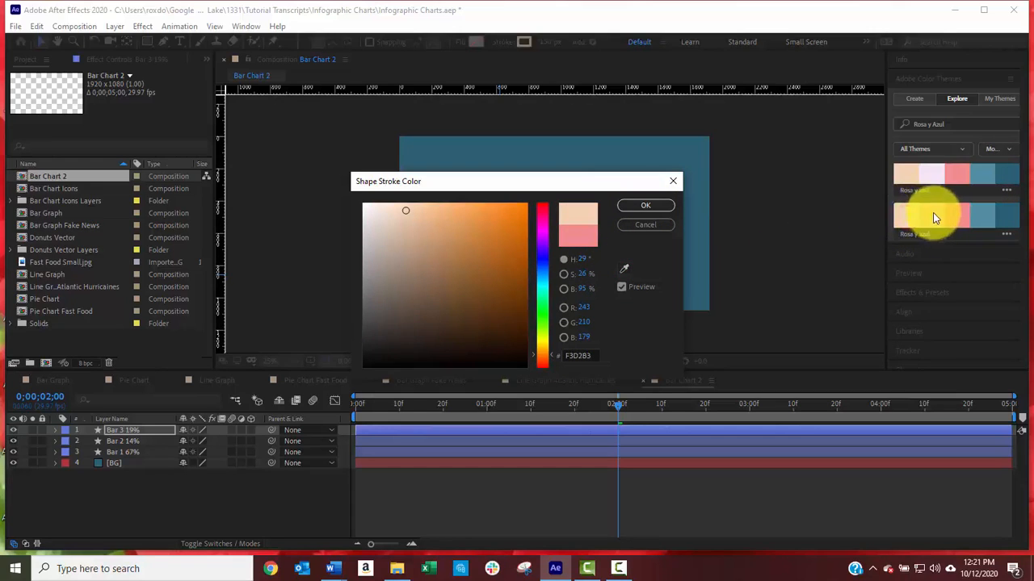
left_click(643, 208)
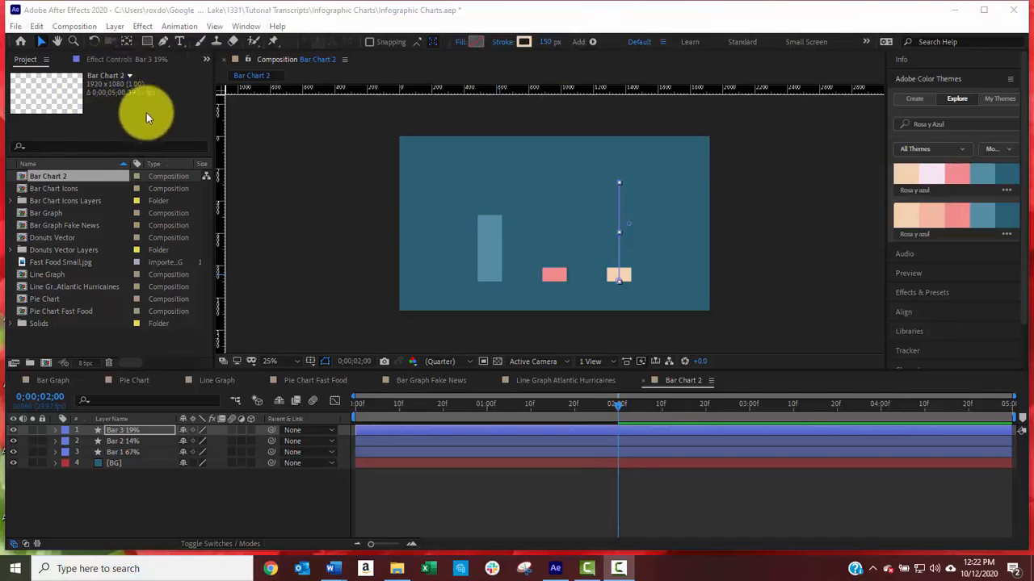
Step: Start a new 1920 x 1080 px solid layer and set its colour to light grey E5E5E5 with 90% brightness
left_click(117, 27)
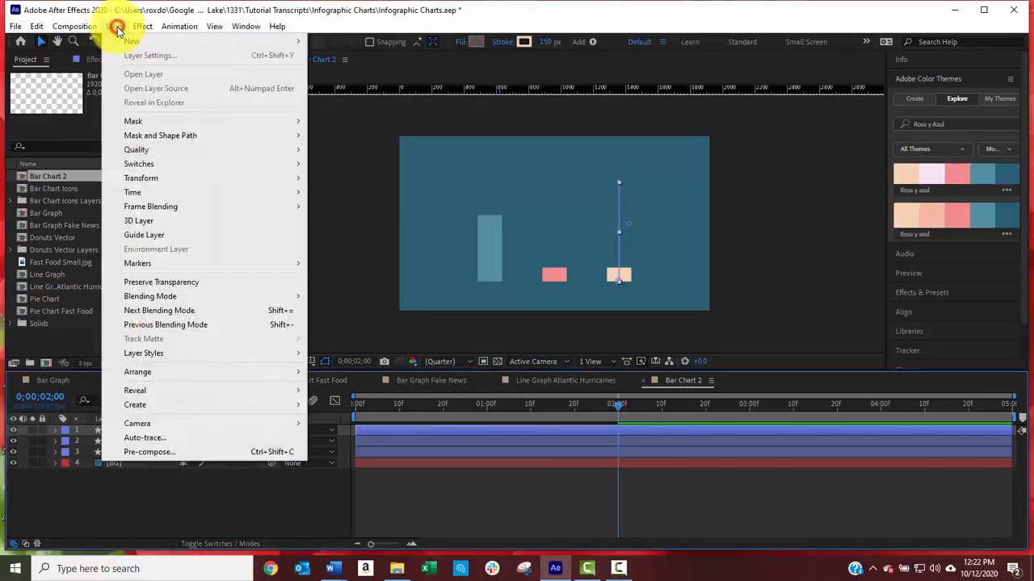
mouse_move(154, 42)
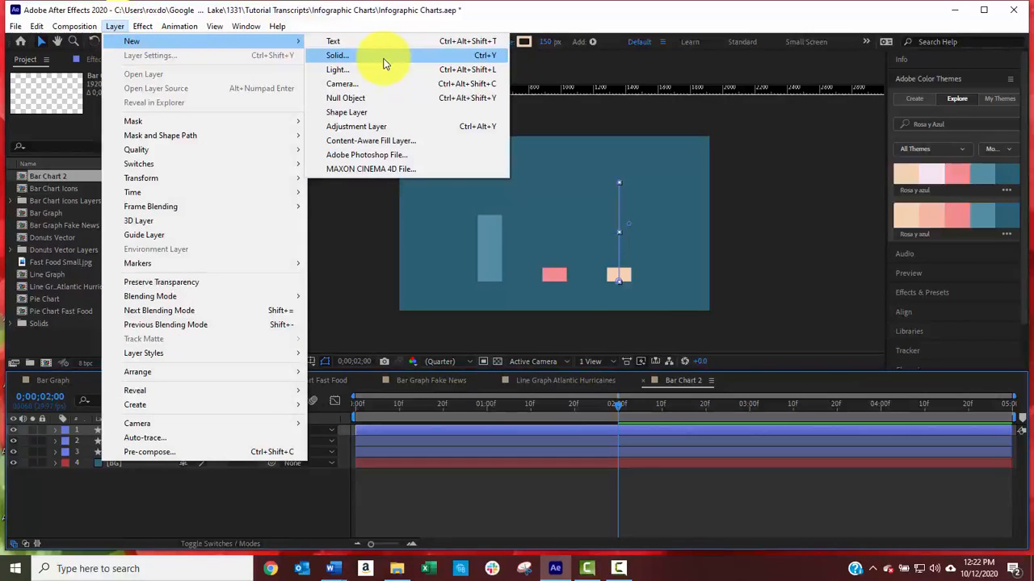
left_click(384, 58)
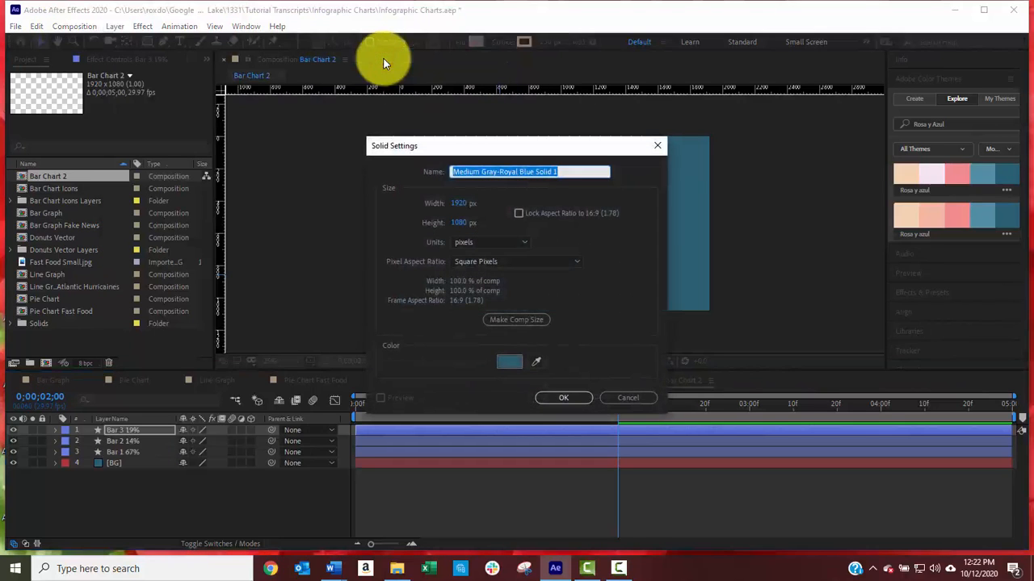
left_click(508, 361)
left_click_drag(392, 237, 343, 228)
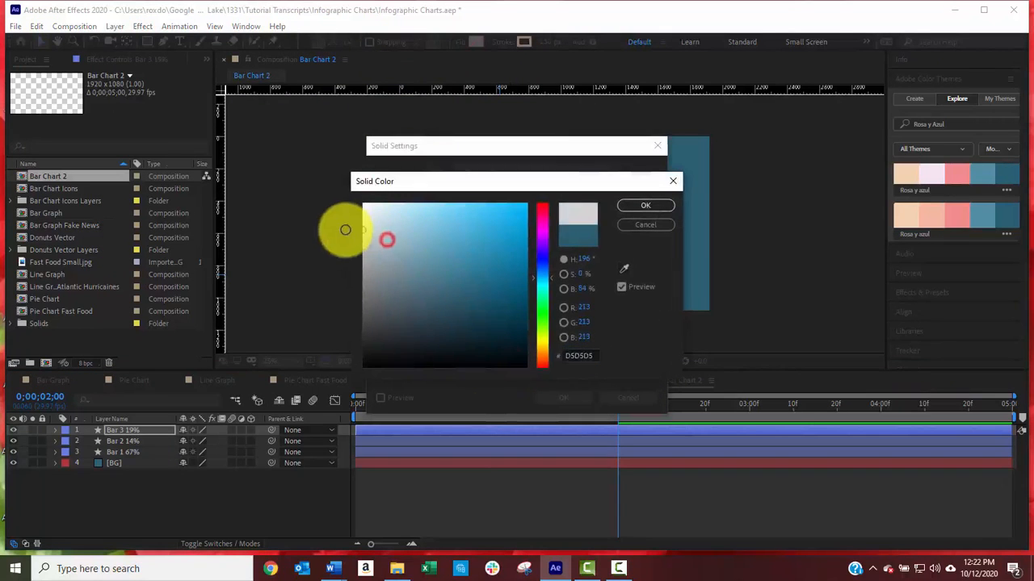
left_click(583, 289)
type("90")
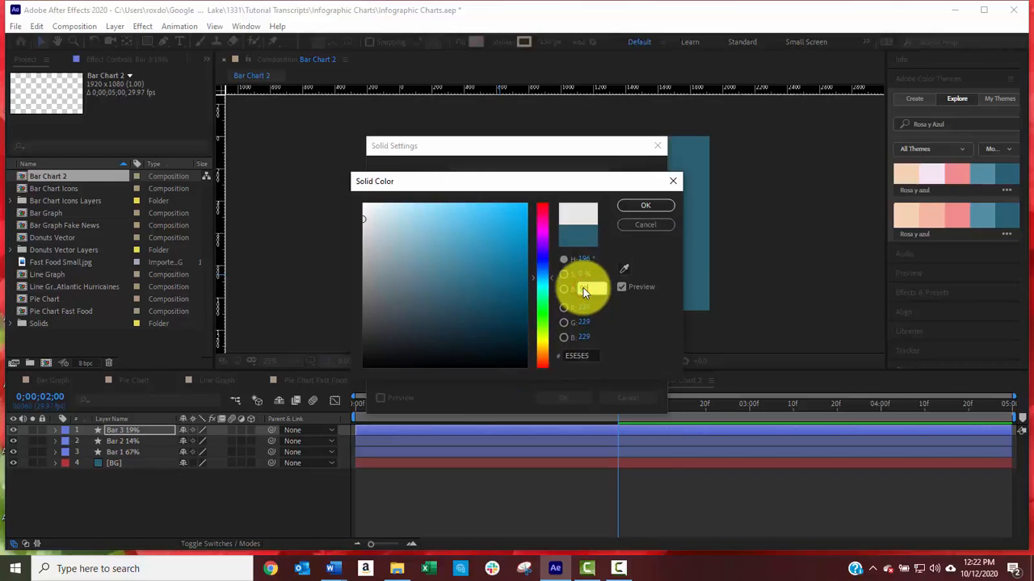
left_click(659, 205)
Step: Name the new solid Bar 1 Text and create it
left_click(512, 170)
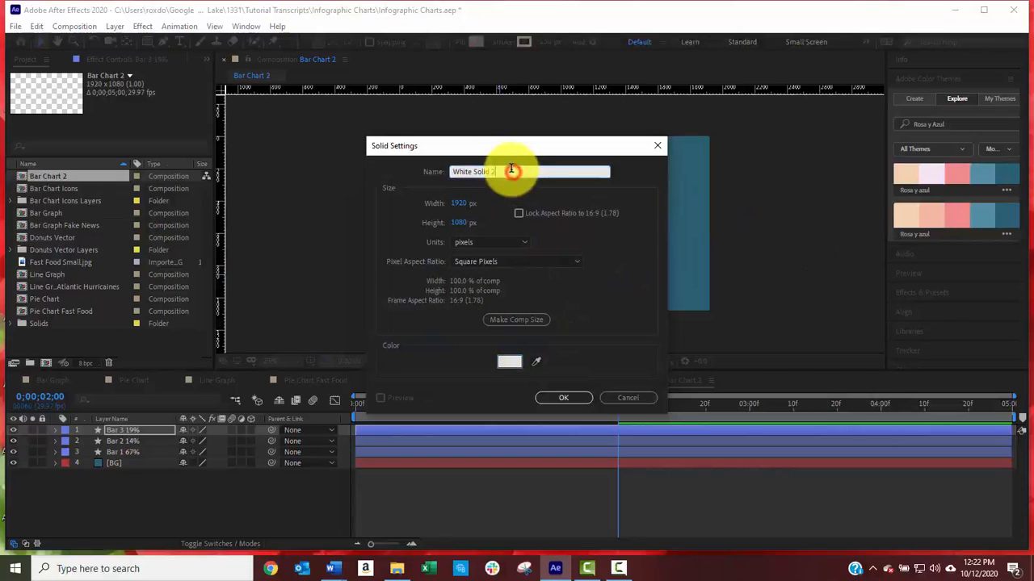
key("BackSpace")
key("BackSpace")
key("BackSpace")
key("BackSpace")
key("BackSpace")
key("BackSpace")
key("BackSpace")
key("BackSpace")
key("BackSpace")
key("BackSpace")
key("BackSpace")
key("BackSpace")
key("BackSpace")
type("Bar 1 Text")
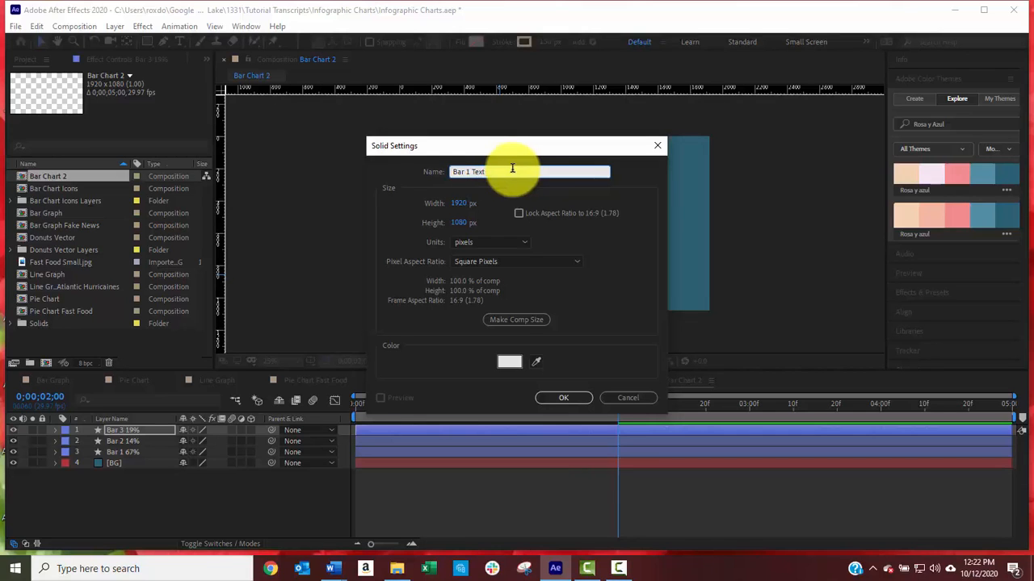
left_click(566, 397)
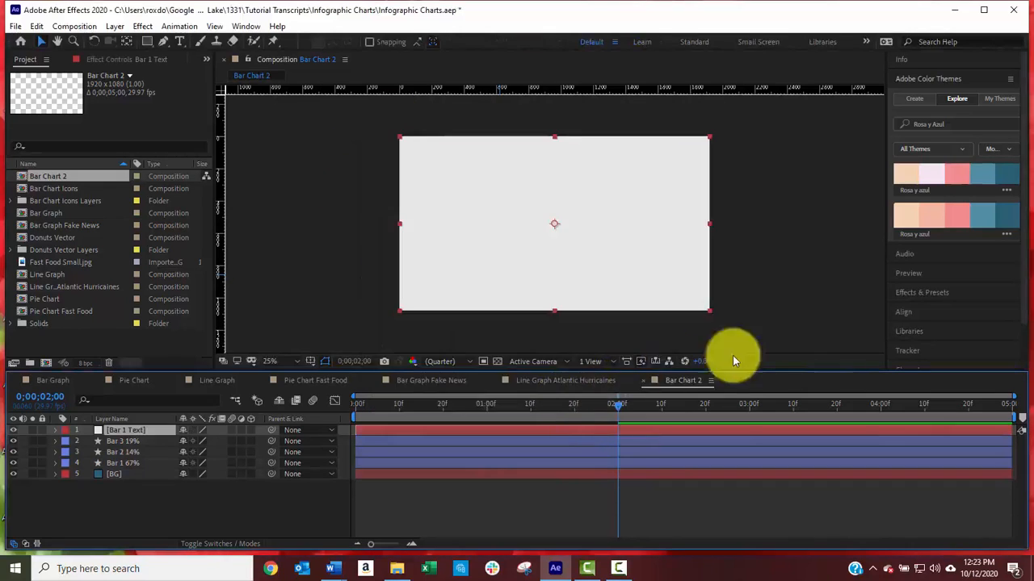
Step: Find the Numbers effect with the search term "number" and apply it to the Bar 1 Text layer
left_click(934, 293)
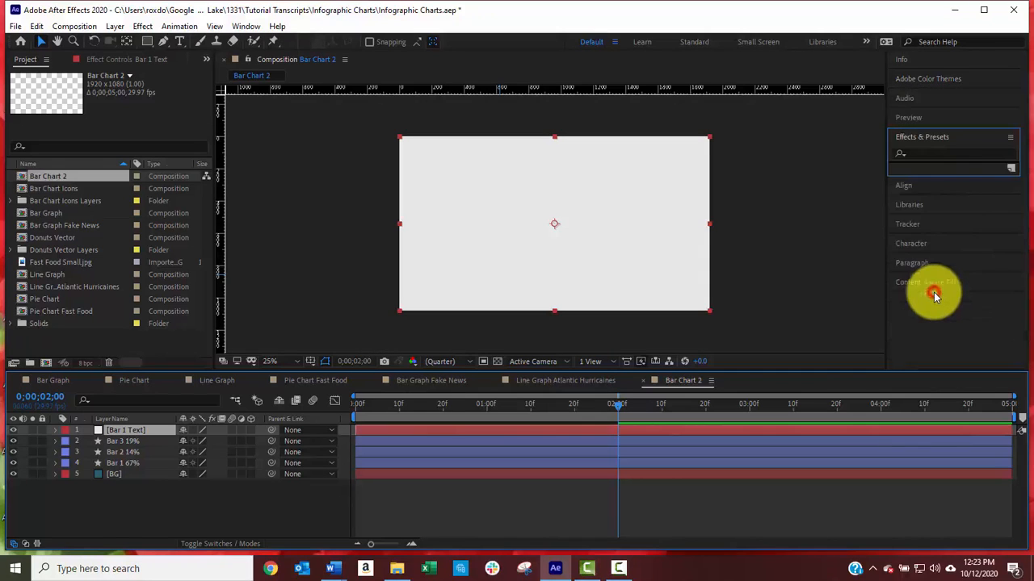
left_click(915, 153)
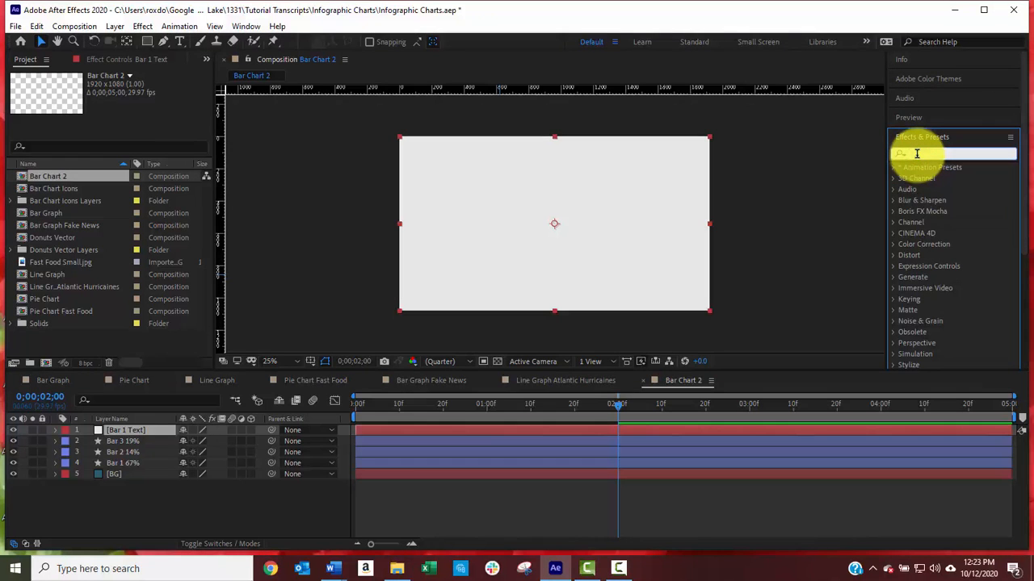
type("number")
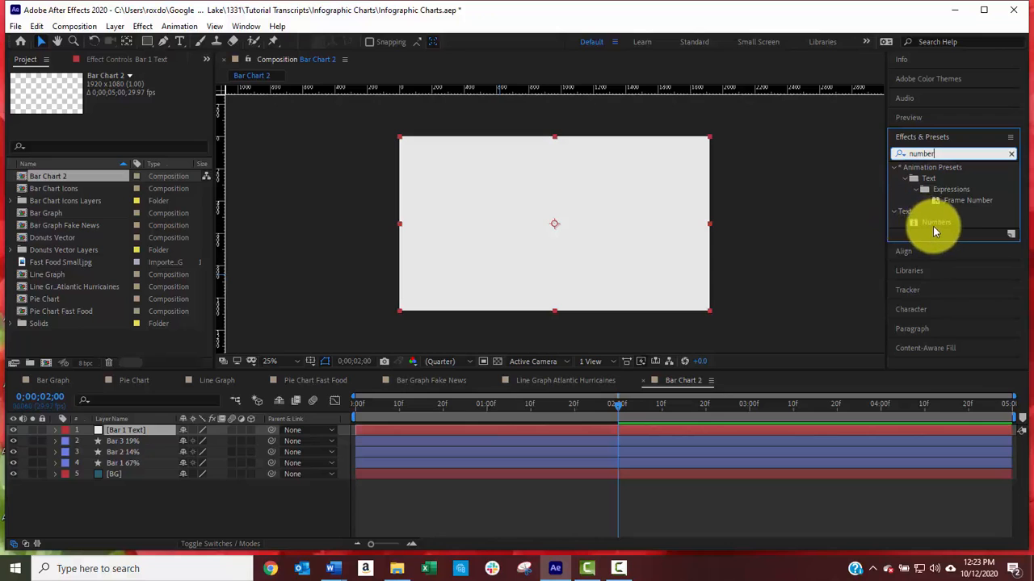
left_click_drag(935, 222, 156, 432)
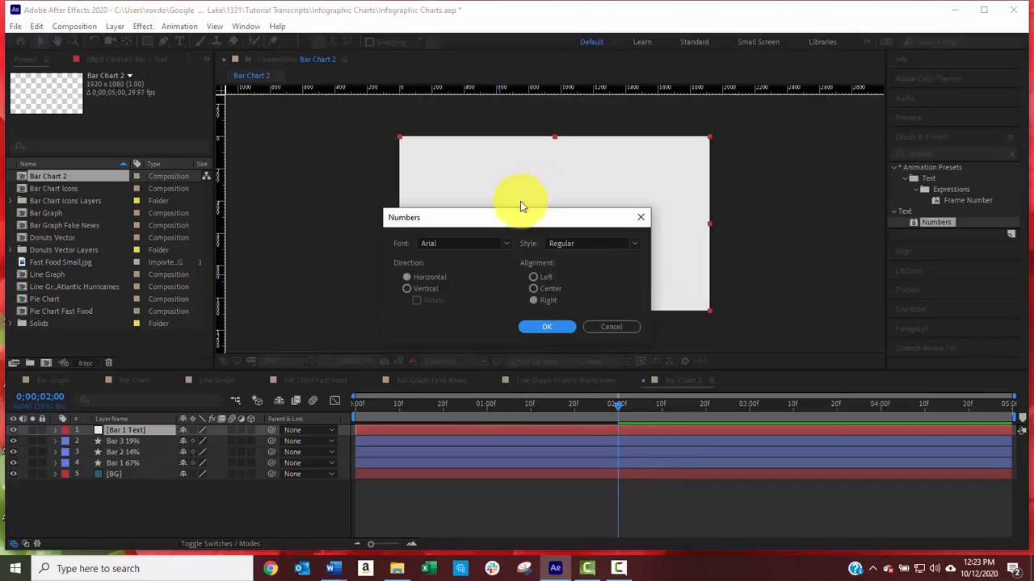
Step: Configure the Numbers effect with the Trebuchet MS font in Bold style and Right alignment
left_click(508, 245)
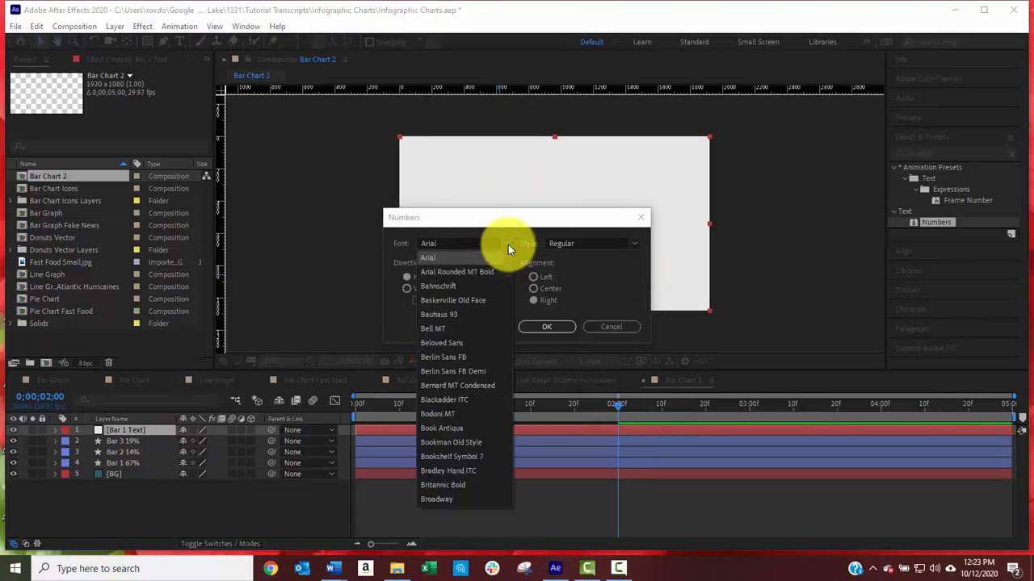
key("t")
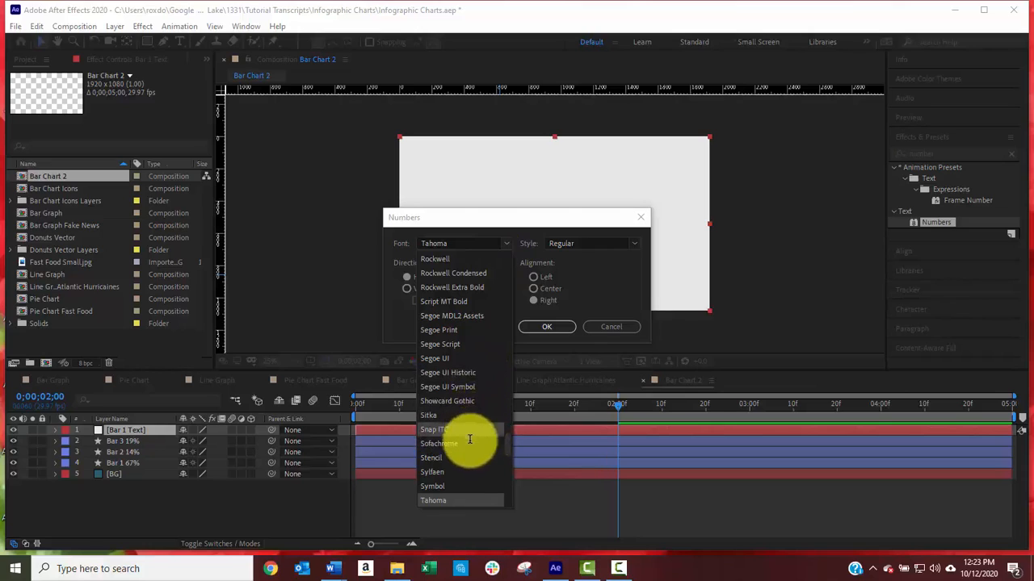
scroll(449, 408, "down", 3)
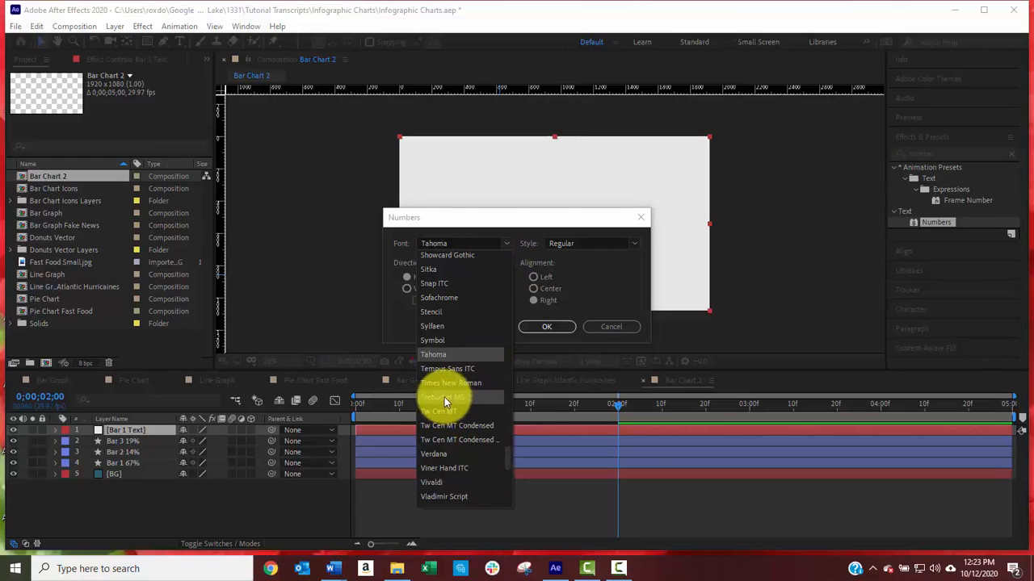
left_click(443, 397)
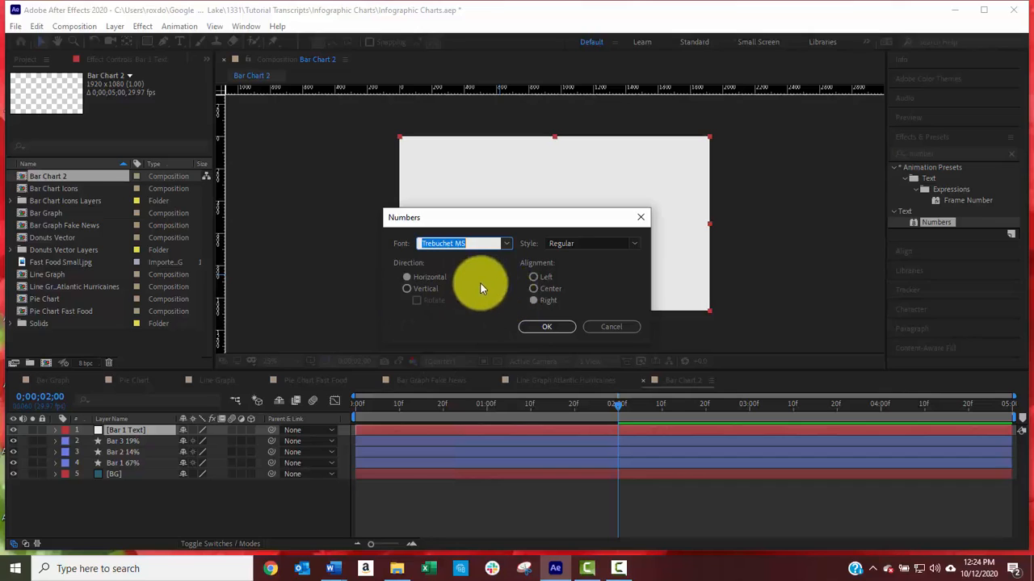
left_click(637, 245)
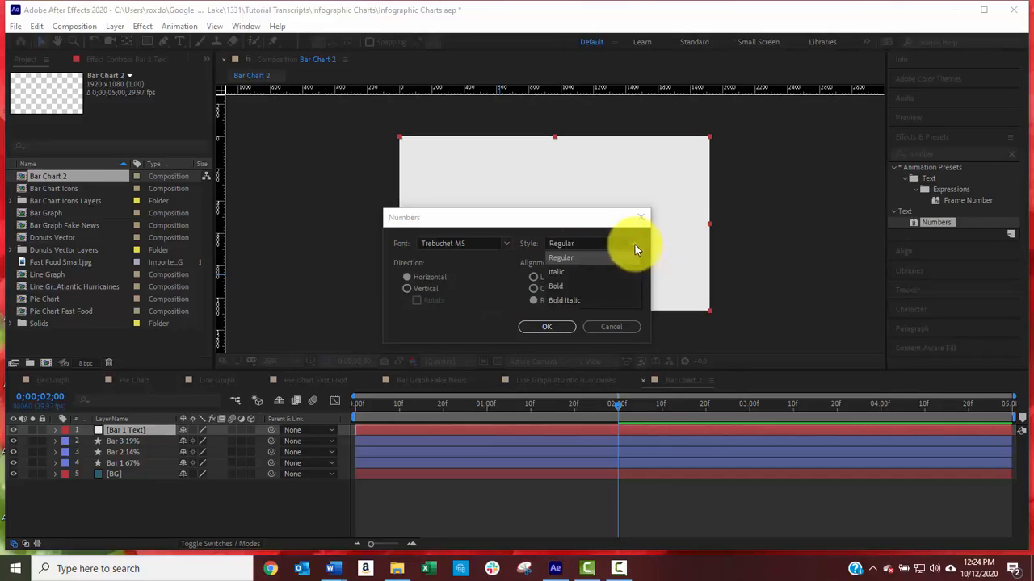
left_click(605, 287)
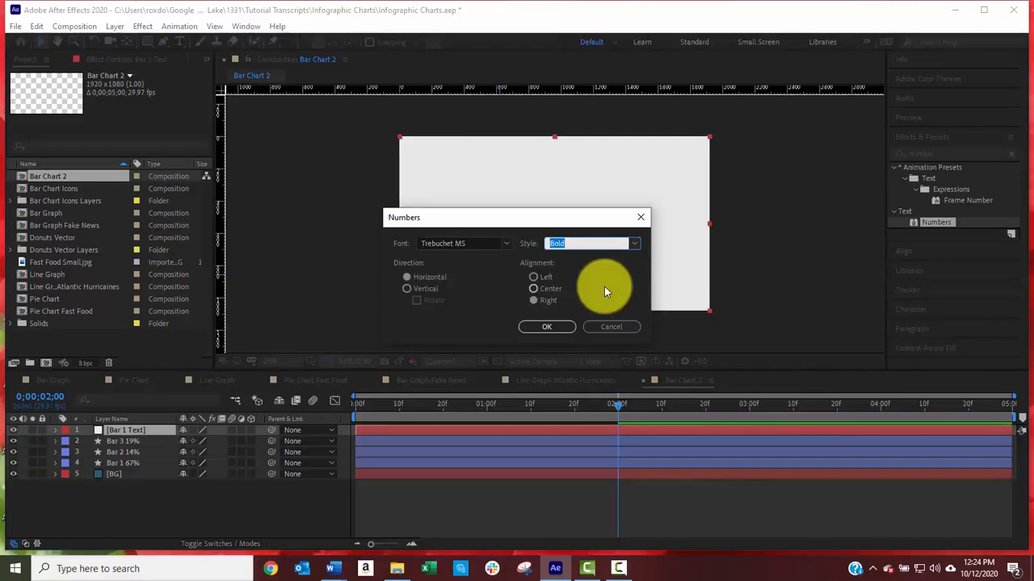
left_click(533, 302)
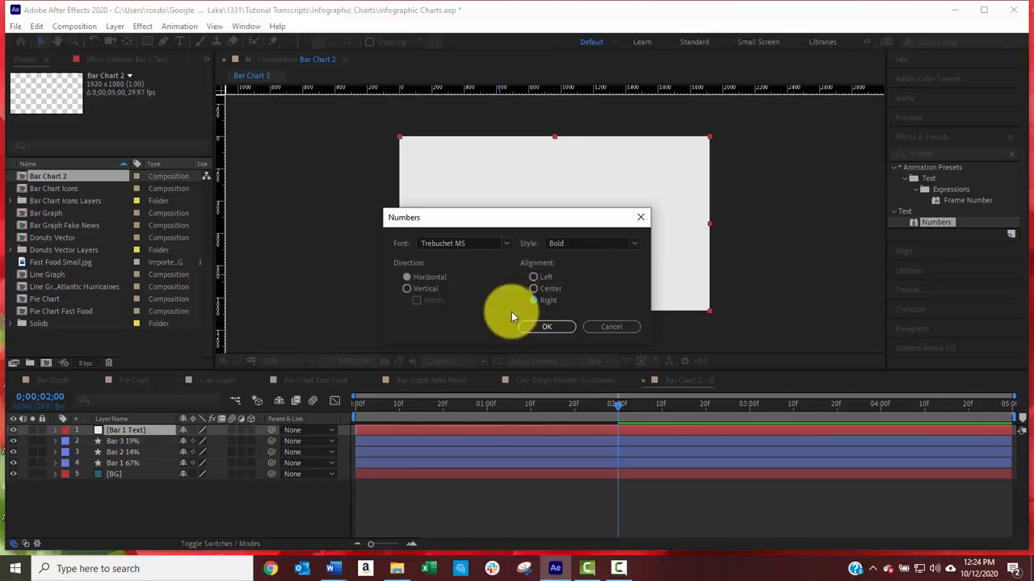
left_click(553, 328)
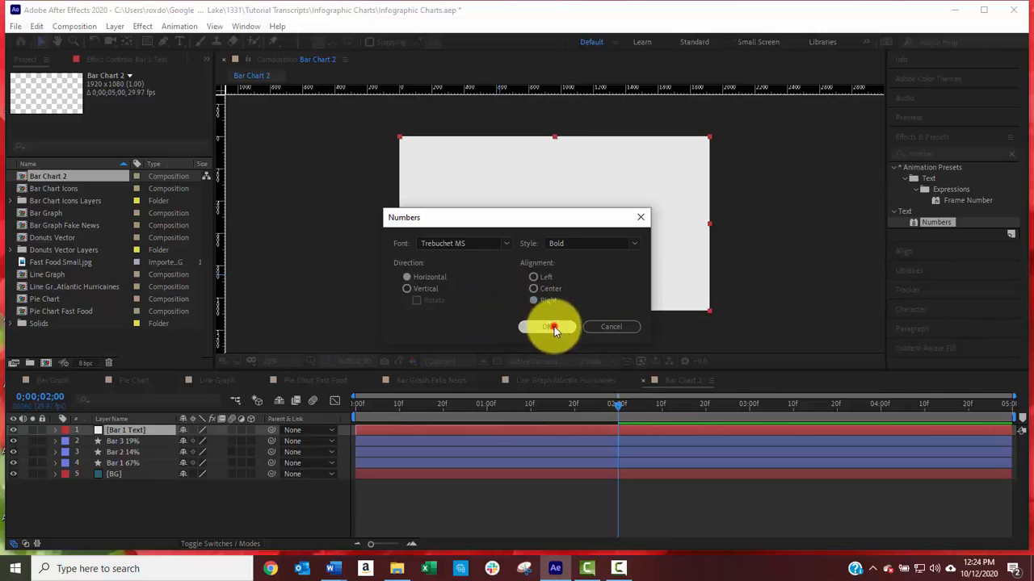
left_click(554, 326)
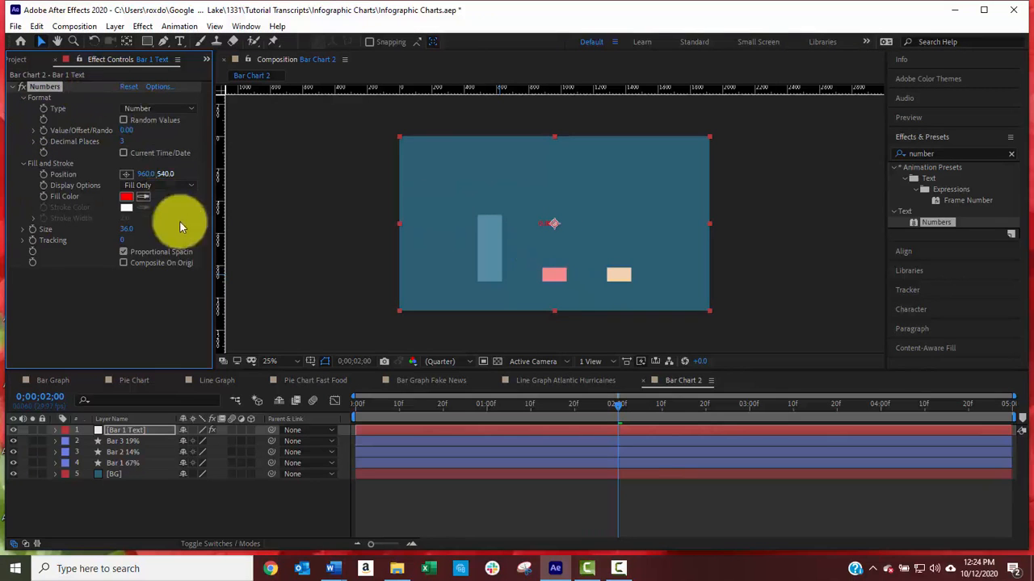
Step: Set the Numbers effect's fill colour to light grey E5E5E5 with 90% brightness
left_click(125, 197)
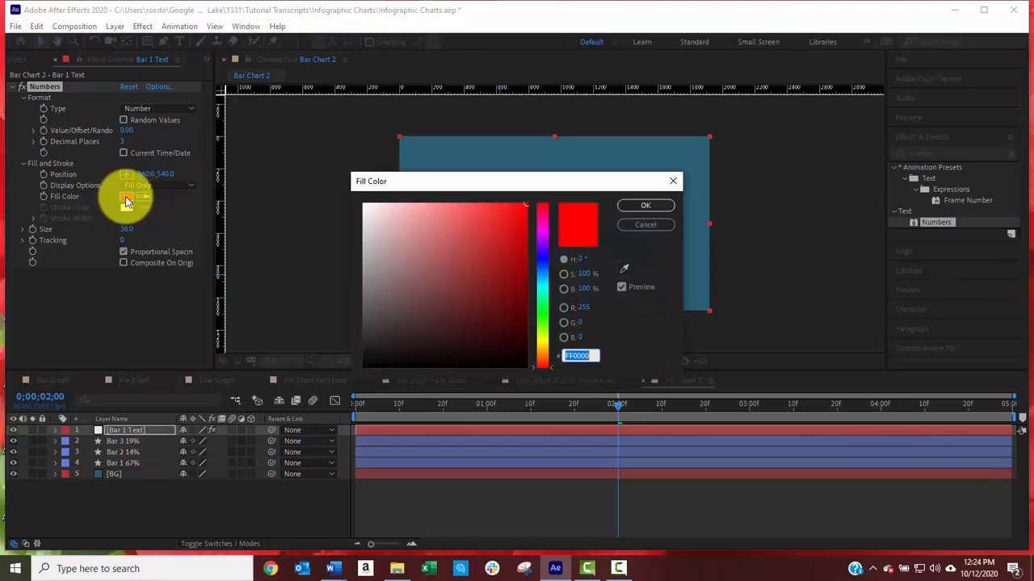
left_click_drag(393, 265, 341, 231)
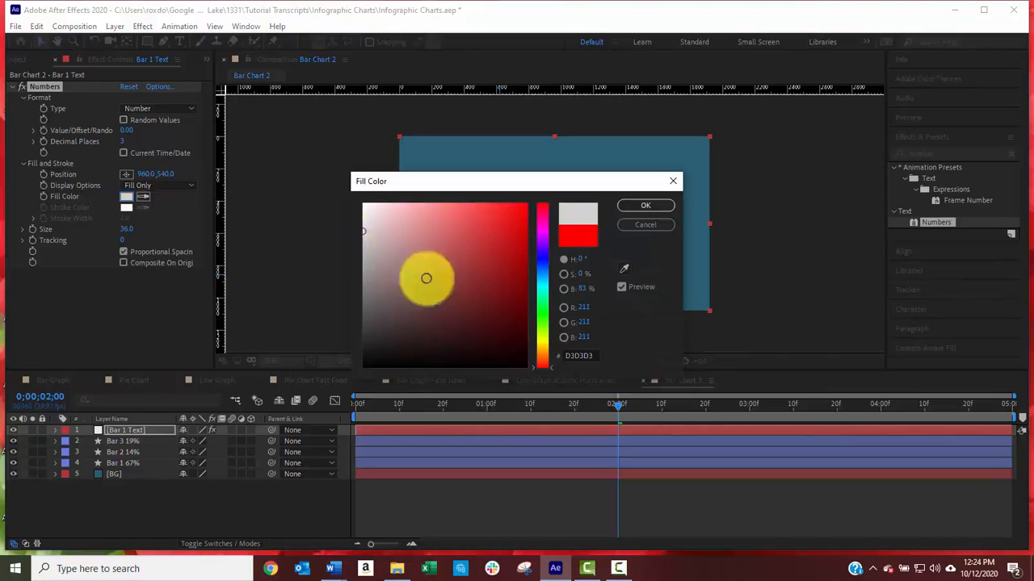
left_click(580, 288)
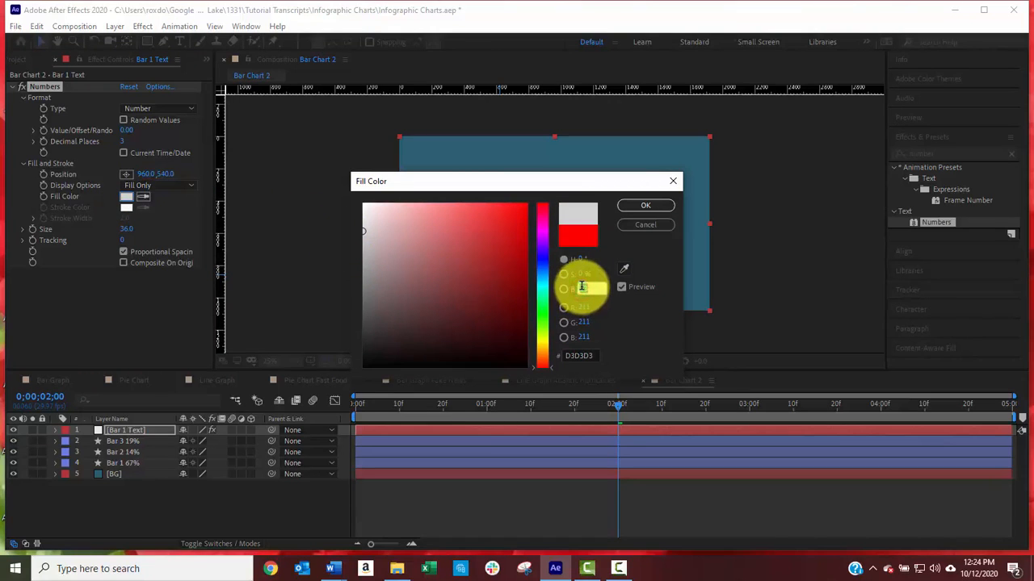
type("90")
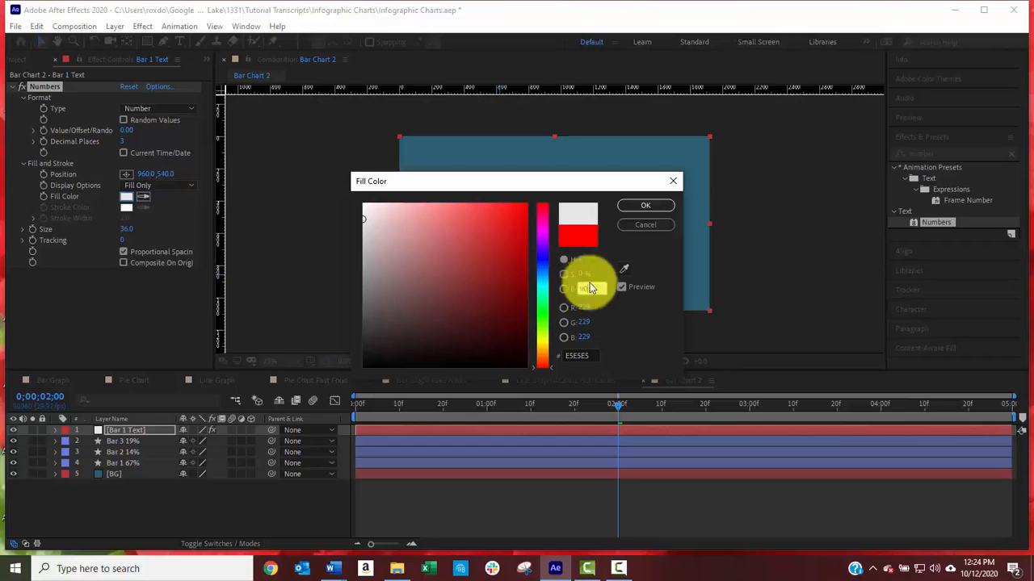
left_click(659, 208)
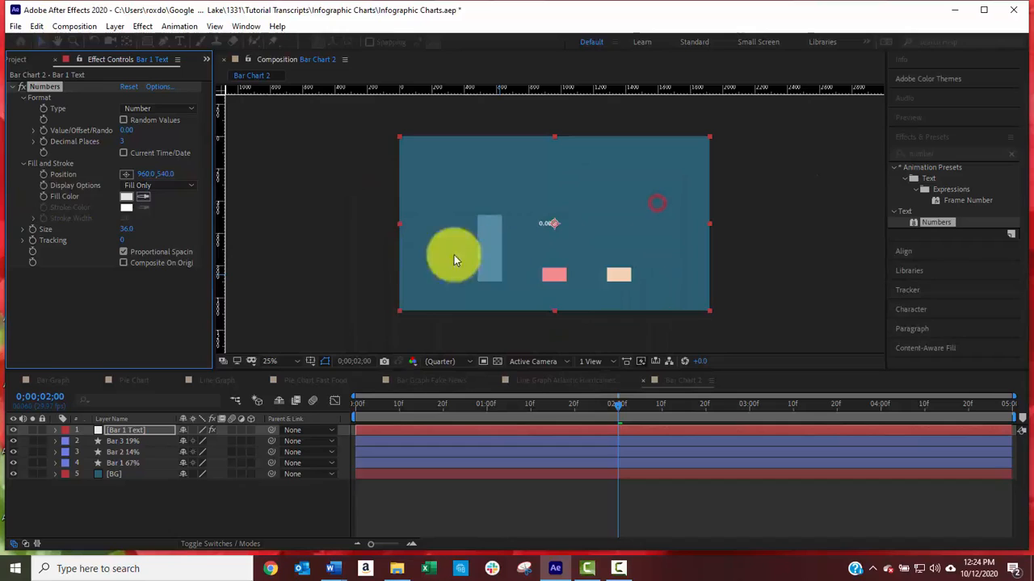
Step: Set the Numbers effect to 0 decimal places and size 100, and place the number just above the first bar
left_click(121, 143)
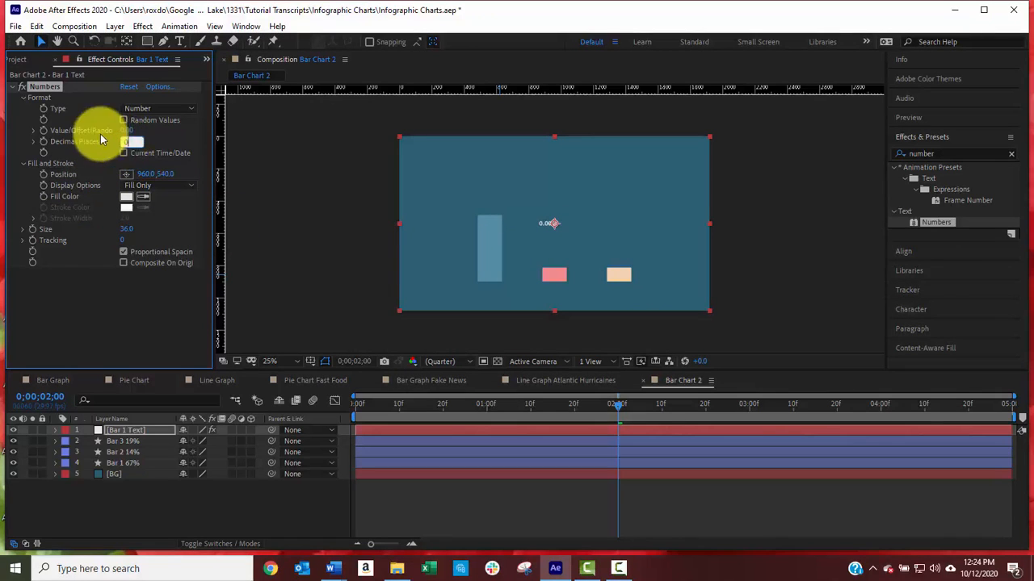
type("0")
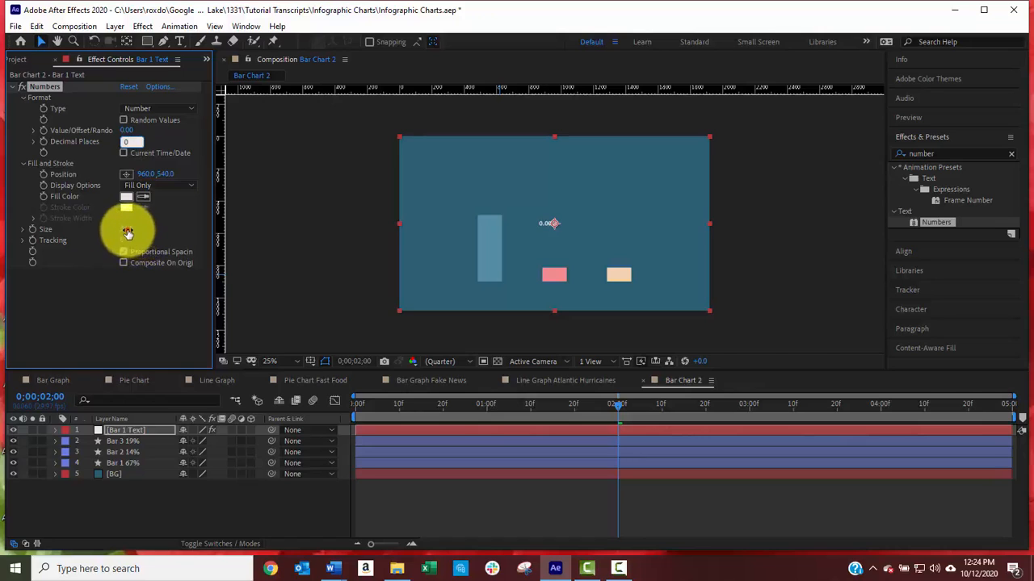
left_click(129, 229)
type("100")
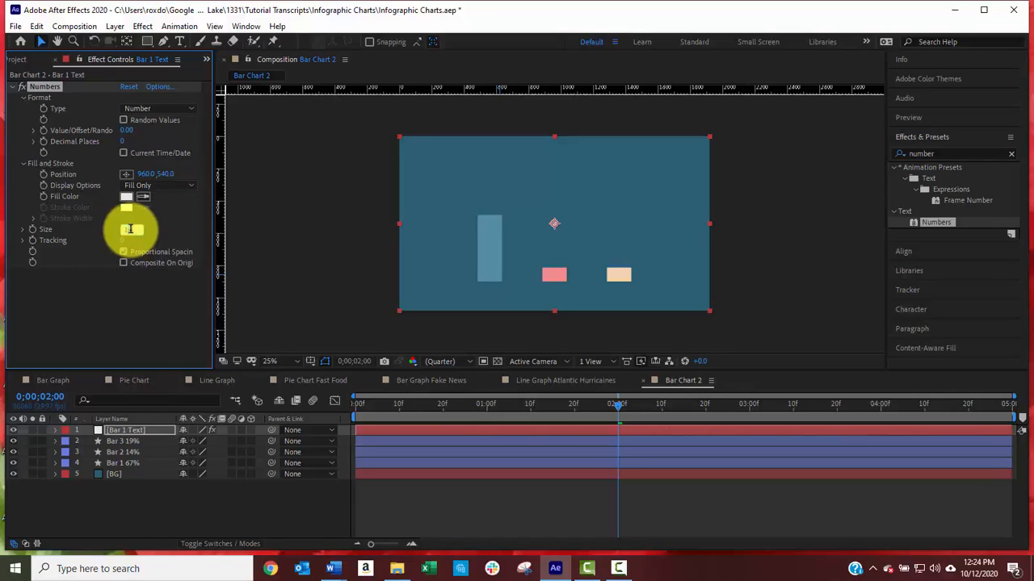
key("Return")
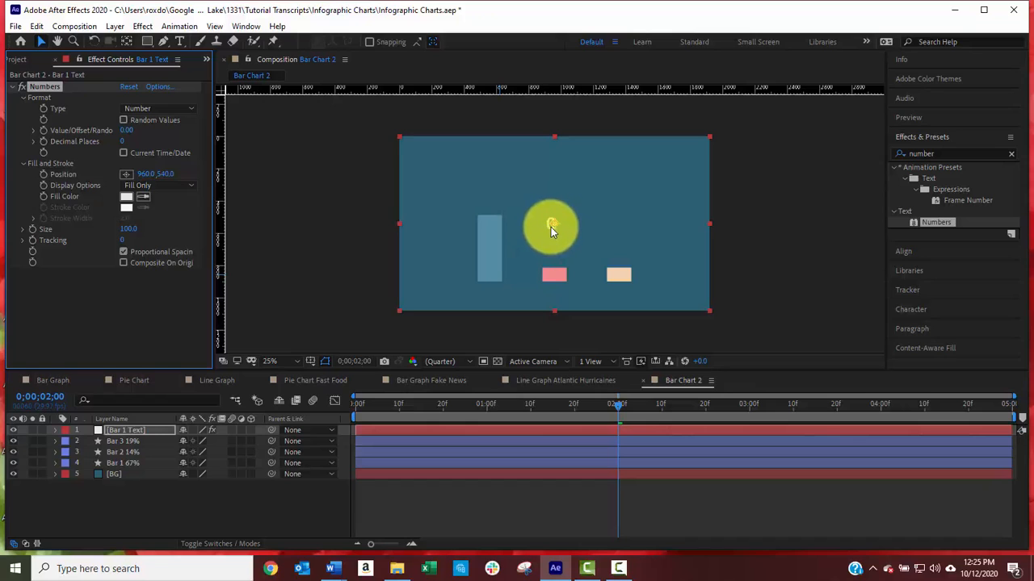
left_click_drag(551, 227, 492, 207)
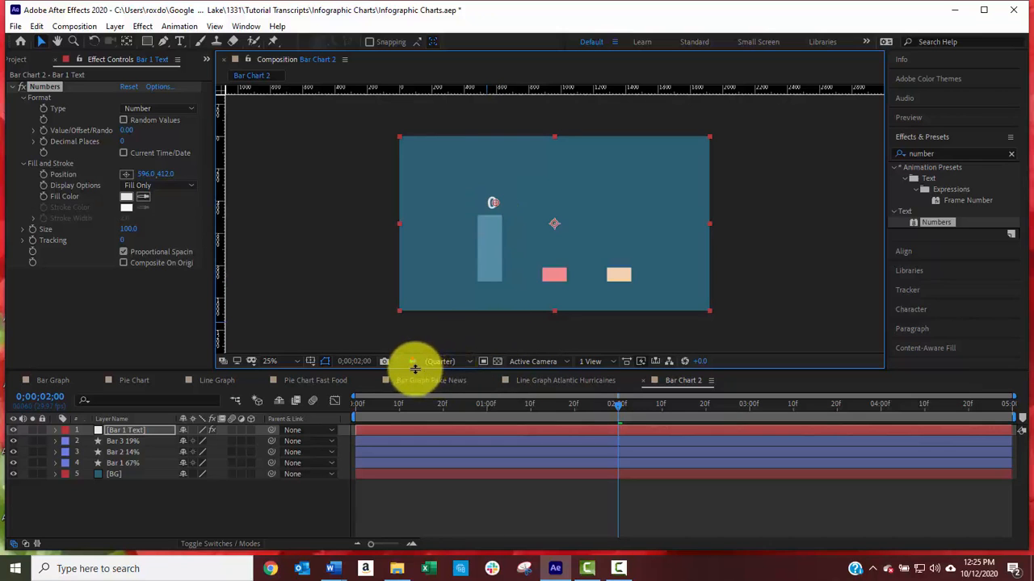
Step: Link the Numbers effect's value on Bar 1 Text to the Bar 1 67% layer's Trim Paths End with an expression, and preview the count
left_click_drag(412, 370, 432, 199)
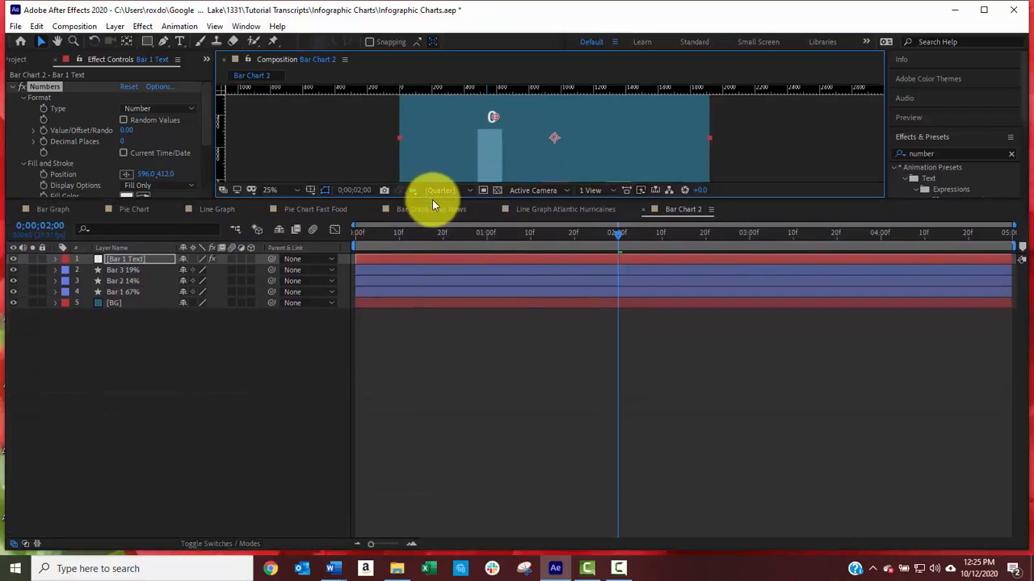
left_click(115, 293)
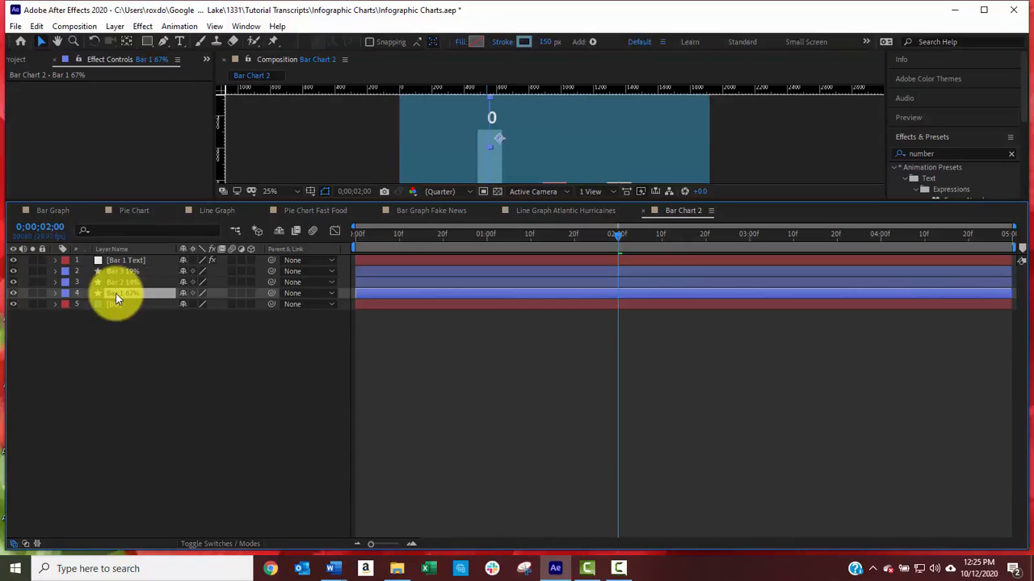
key("u")
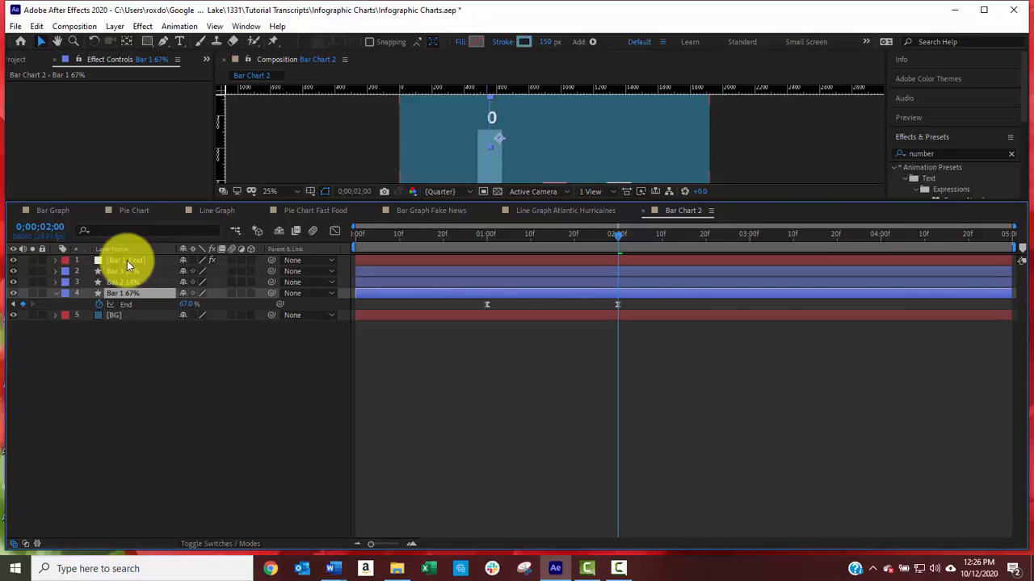
left_click(126, 260)
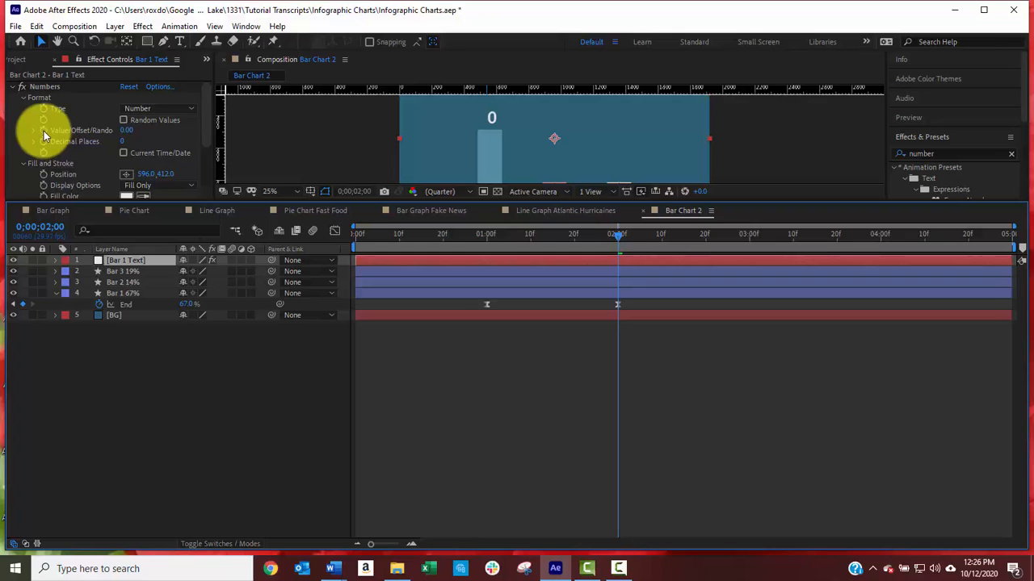
left_click(45, 133, "alt")
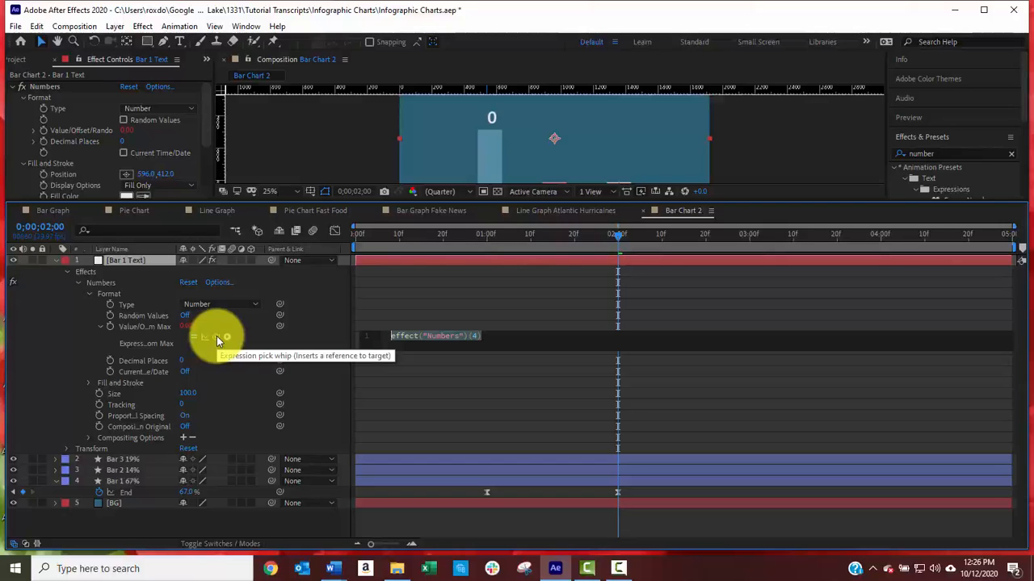
left_click_drag(216, 336, 123, 492)
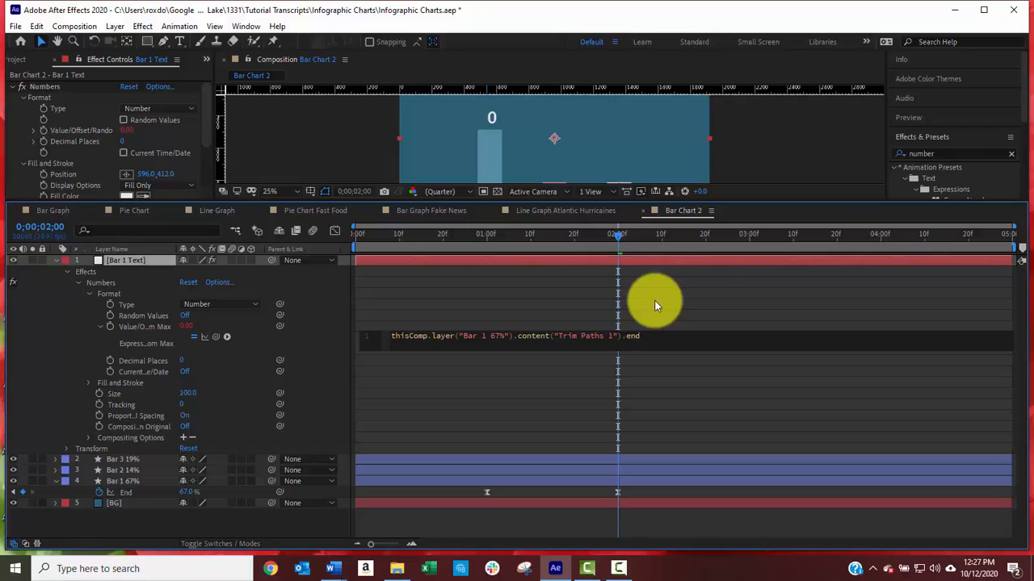
left_click(805, 423)
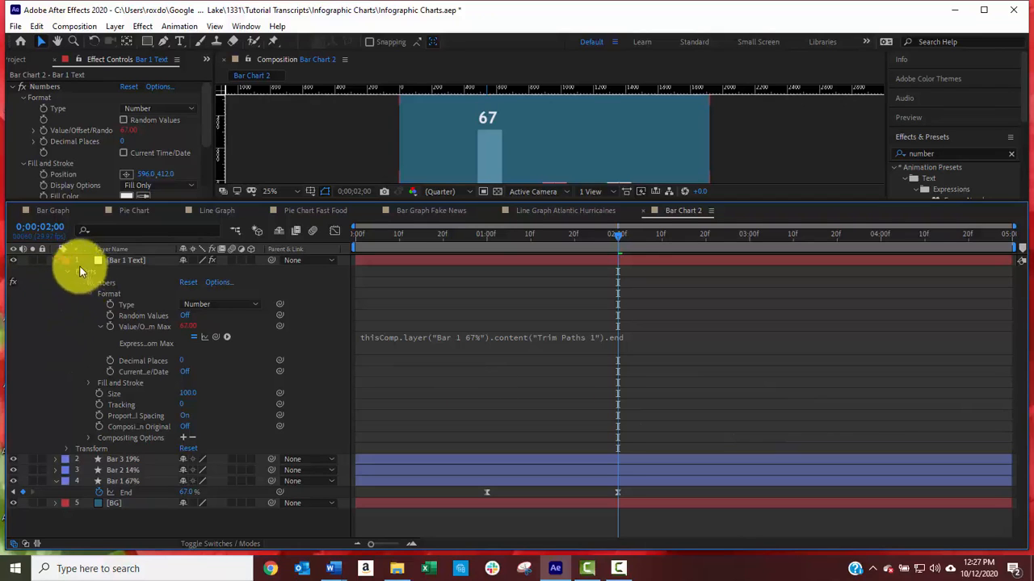
left_click(56, 259)
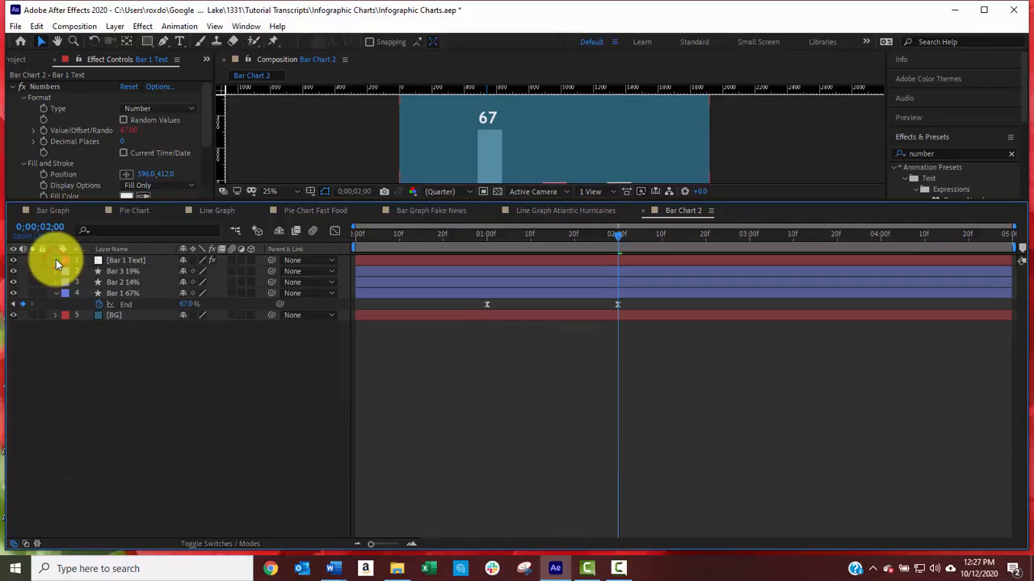
left_click(619, 237)
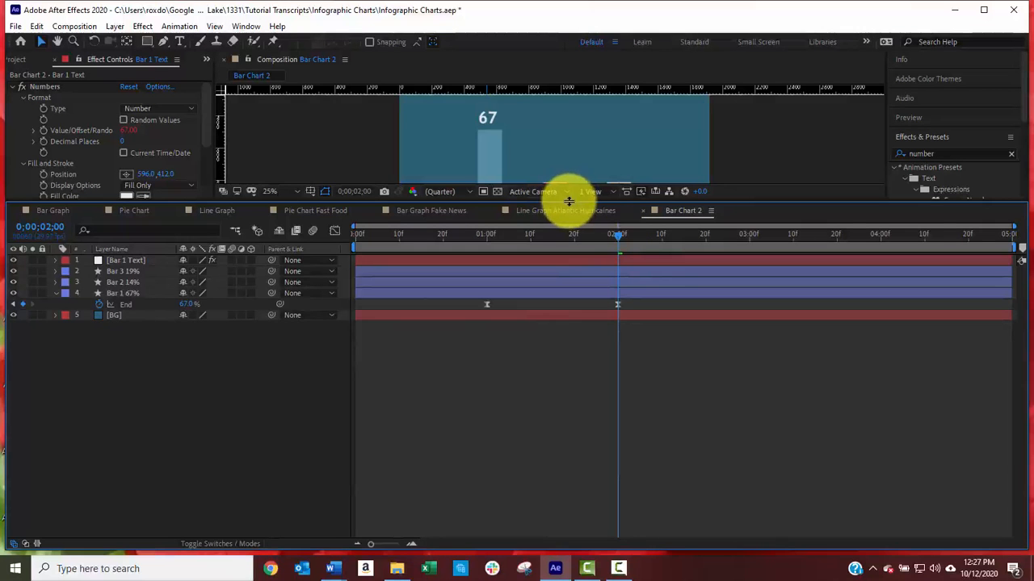
left_click_drag(569, 202, 574, 323)
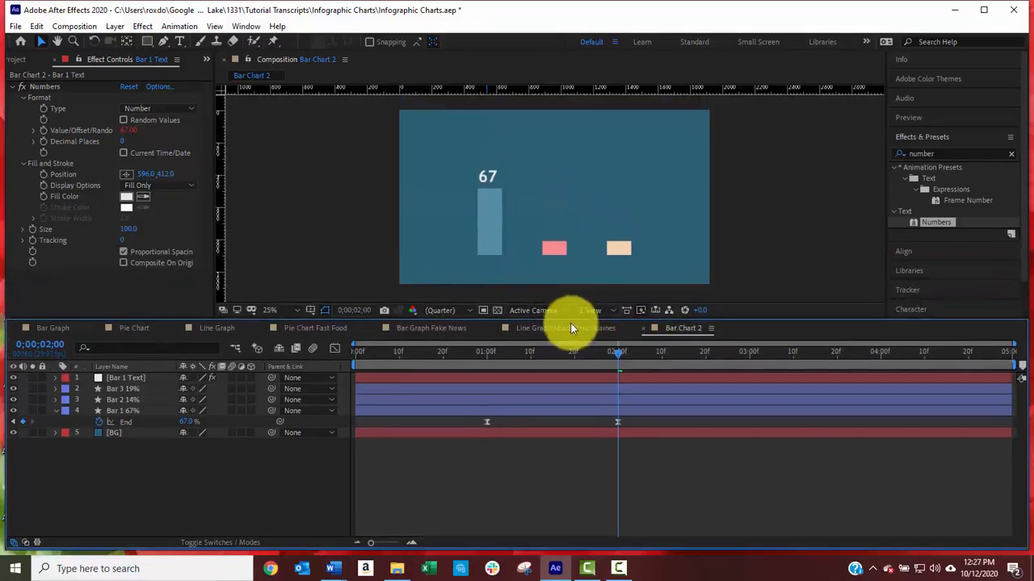
mouse_move(619, 359)
left_mouse_down()
mouse_move(489, 365)
mouse_move(619, 360)
left_mouse_up()
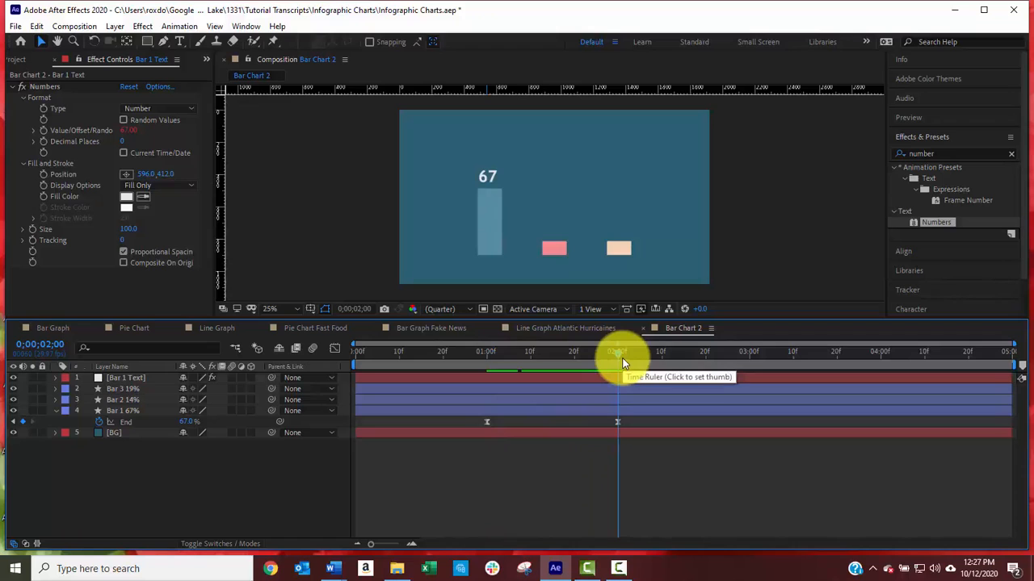
Step: Move the Bar 1 Text layer directly above the Bar 1 67% layer in the layer stack
left_click(124, 383)
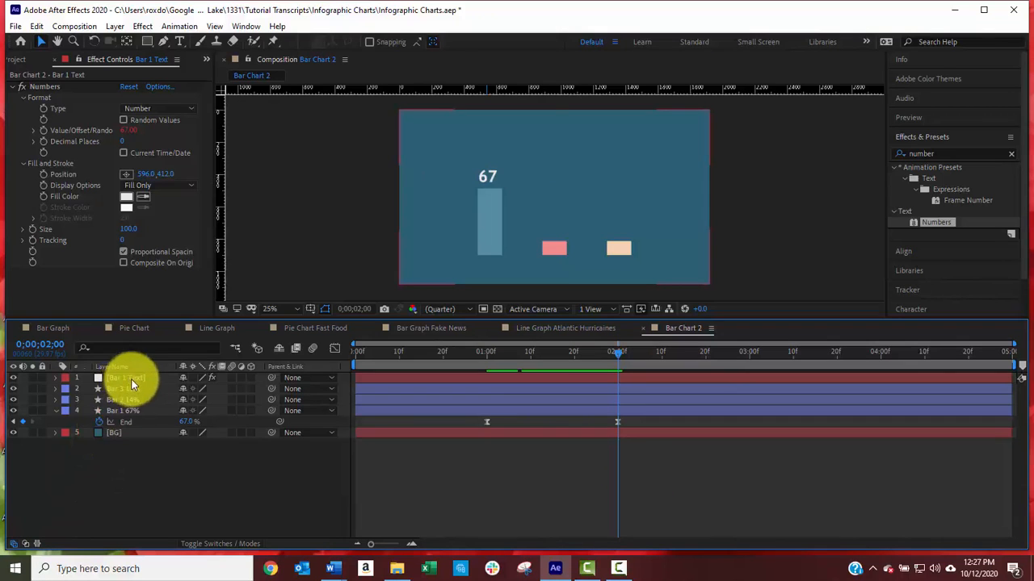
left_click(132, 385)
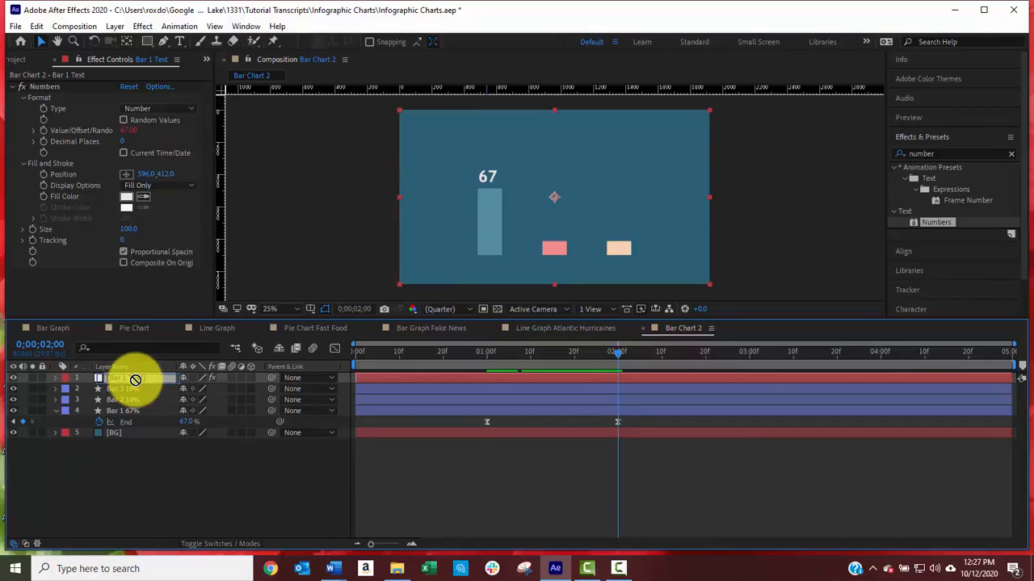
left_click_drag(135, 380, 138, 408)
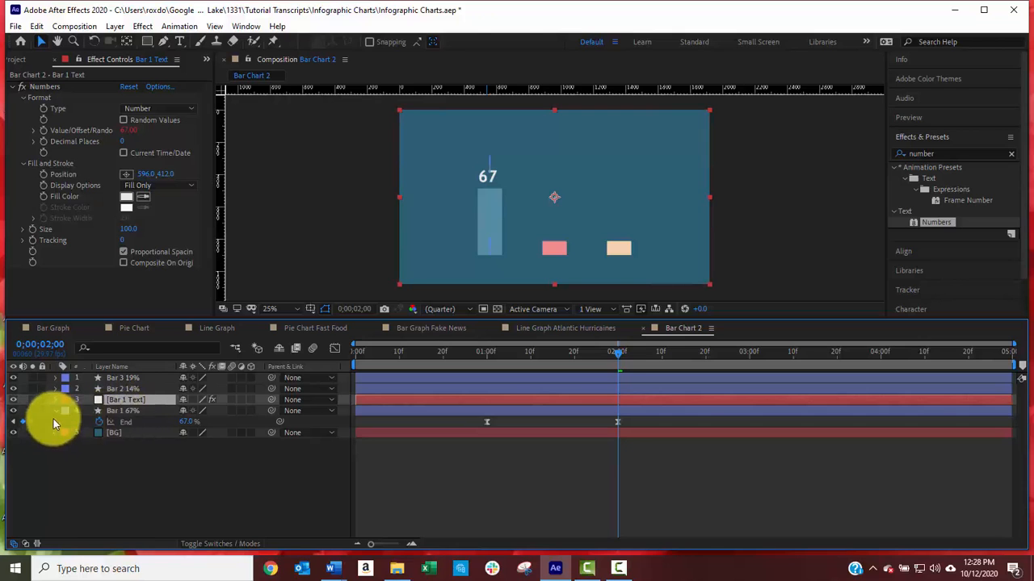
Step: Trim the start of the Bar 1 Text layer to Bar 1's first End keyframe at 1 second, and preview the animation
left_click(114, 413)
left_click(122, 401)
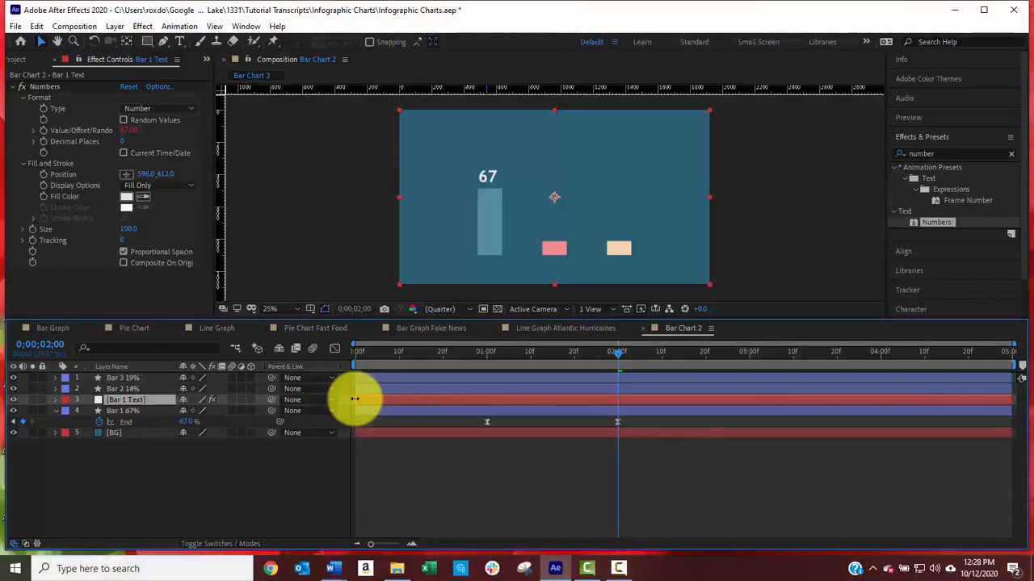
left_click_drag(355, 399, 485, 450)
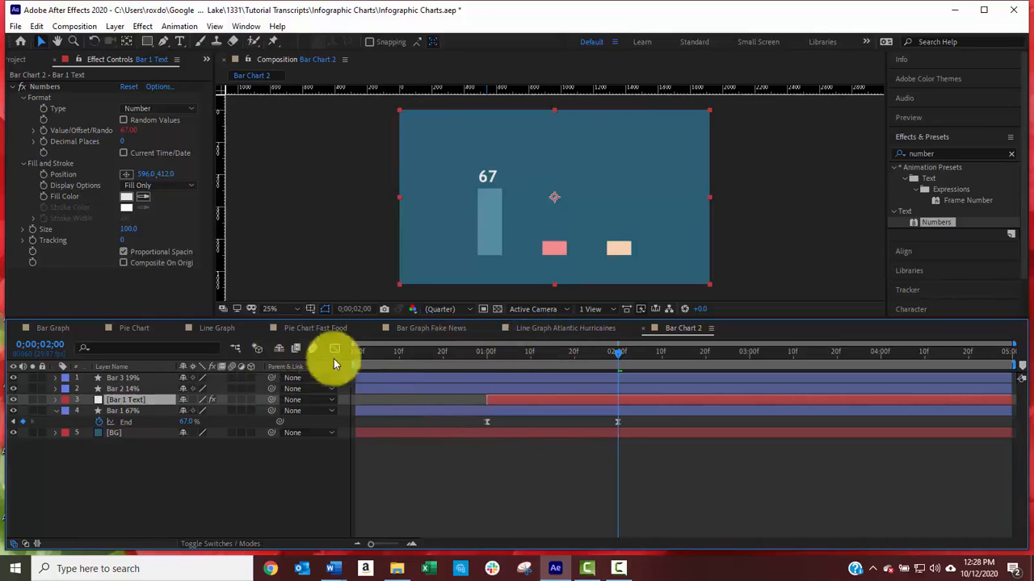
left_click_drag(355, 355, 296, 403)
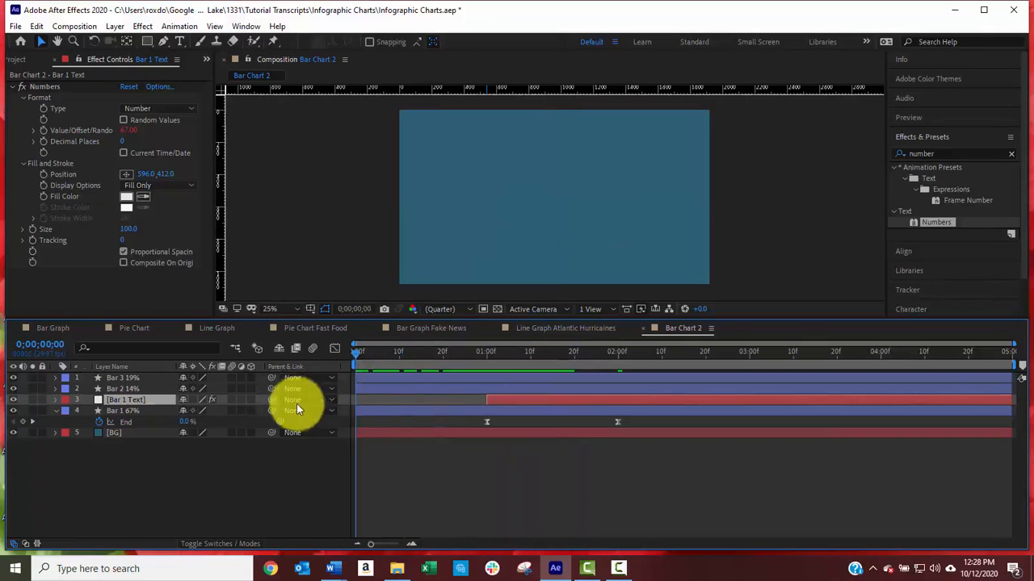
left_click_drag(484, 402, 487, 434)
left_click(410, 356)
left_click(411, 352)
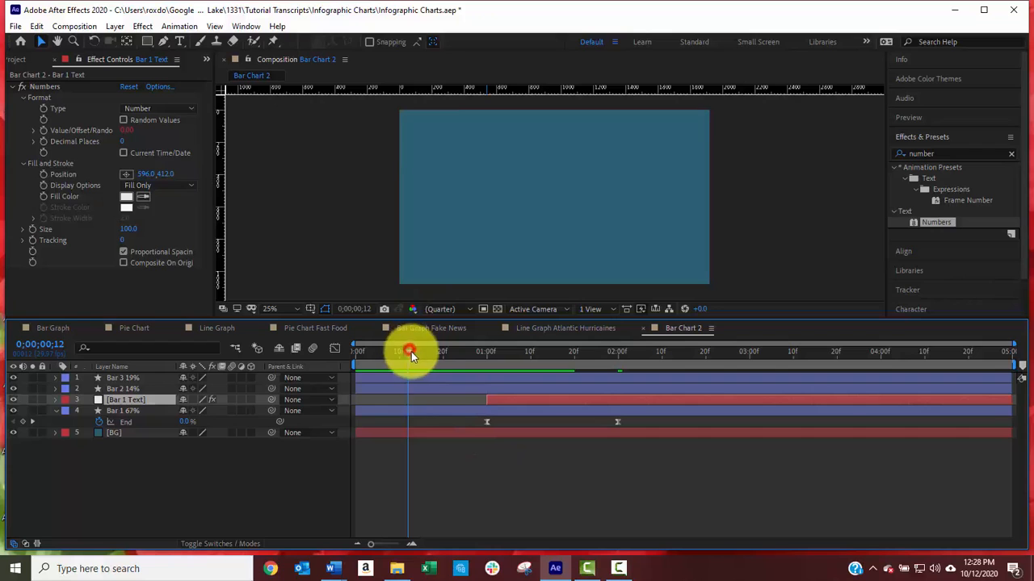
left_click_drag(411, 351, 621, 384)
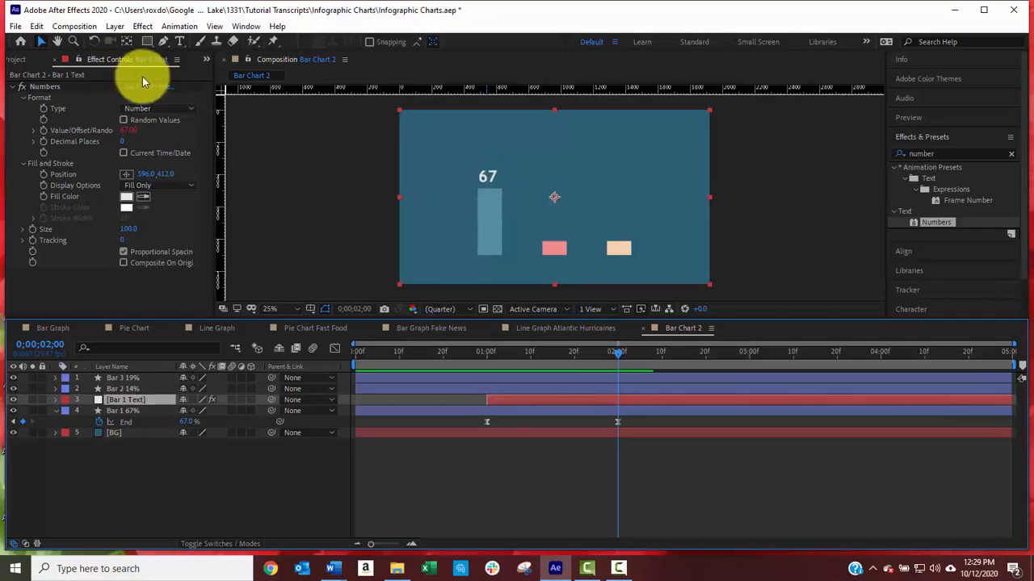
Step: Set up the Type tool with Trebuchet MS Bold and a light grey E5E5E5 fill at 90% brightness
left_click(181, 43)
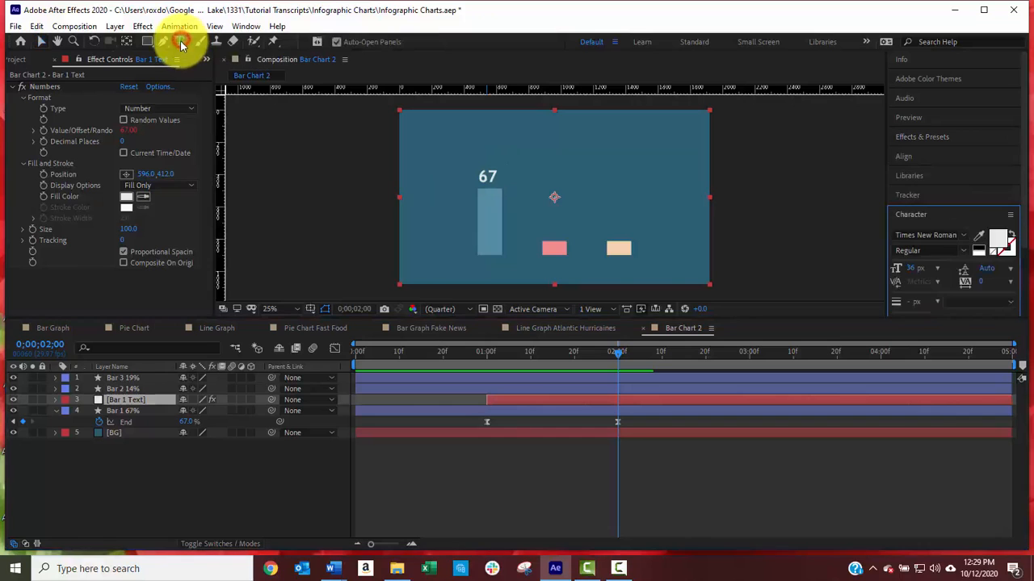
left_click(918, 234)
type("trebu")
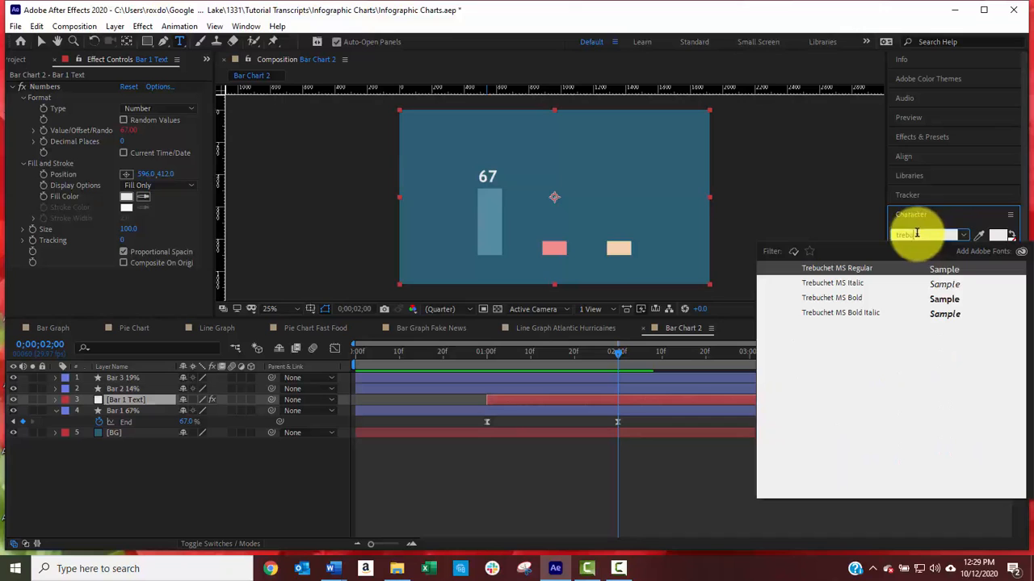
left_click(840, 298)
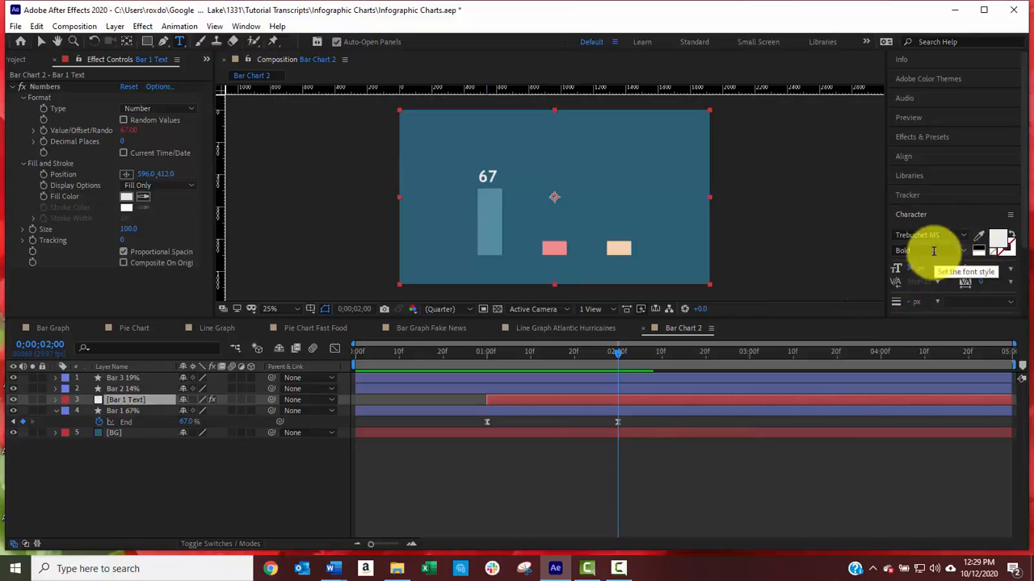
left_click(1003, 240)
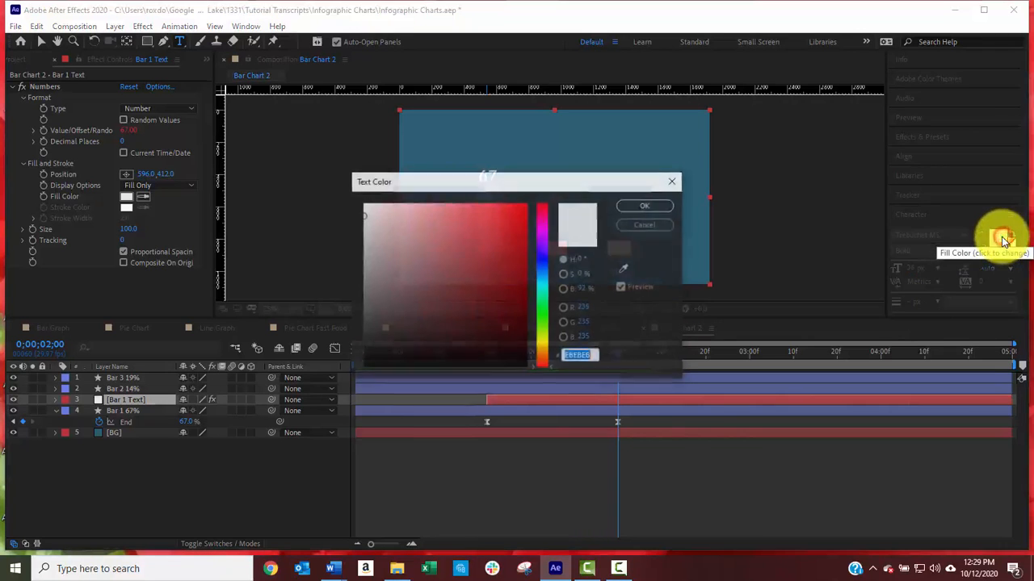
left_click(582, 290)
type("90")
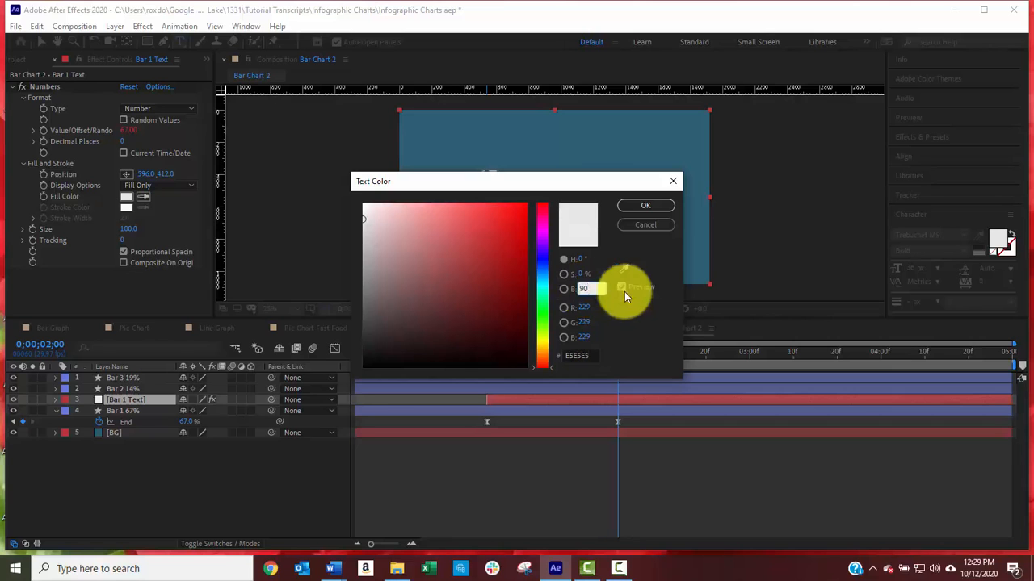
left_click(646, 207)
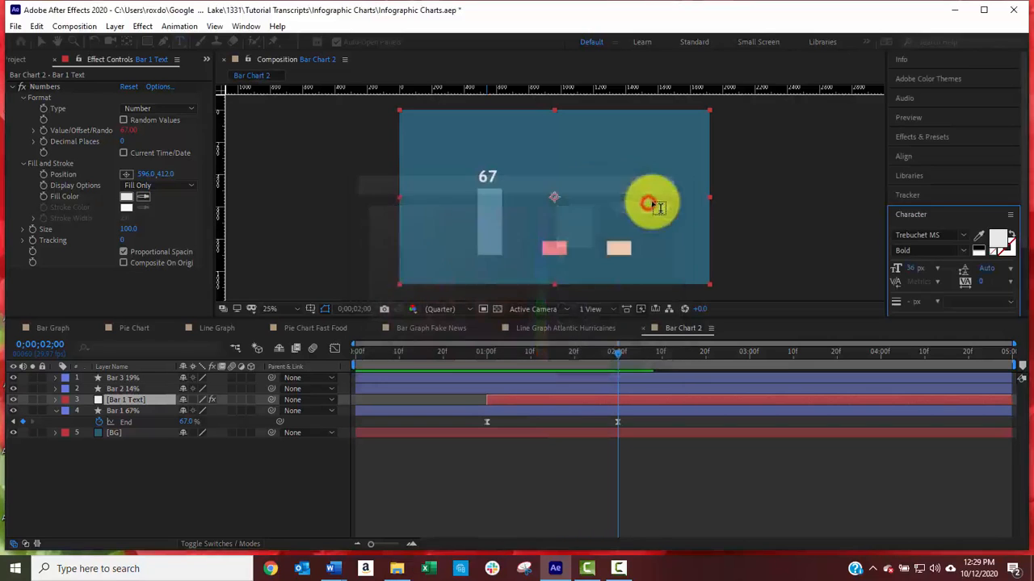
Step: Add a text layer reading % and position it just right of the number above the first bar
left_click(498, 176)
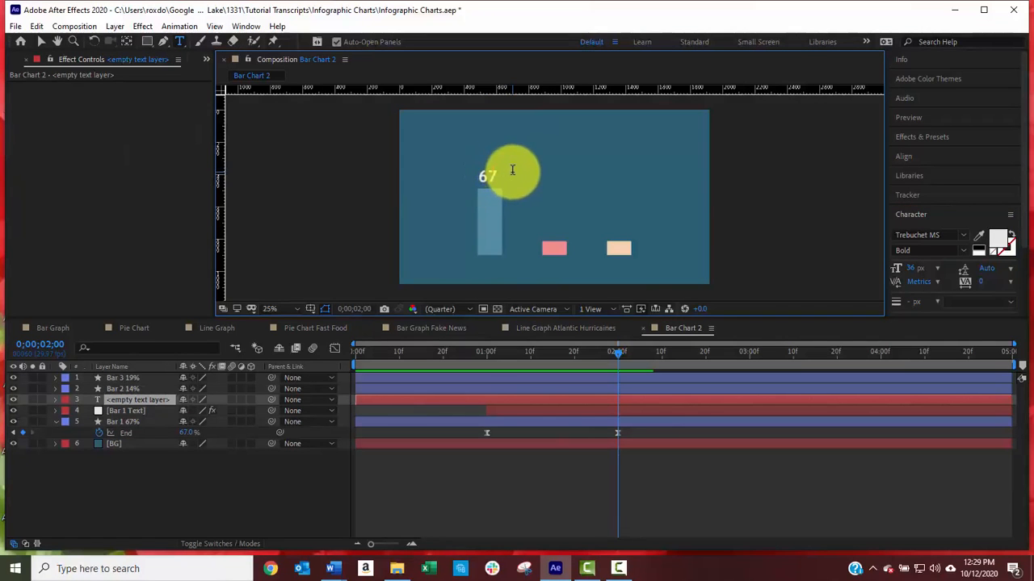
scroll(512, 169, "up", 4)
type("%")
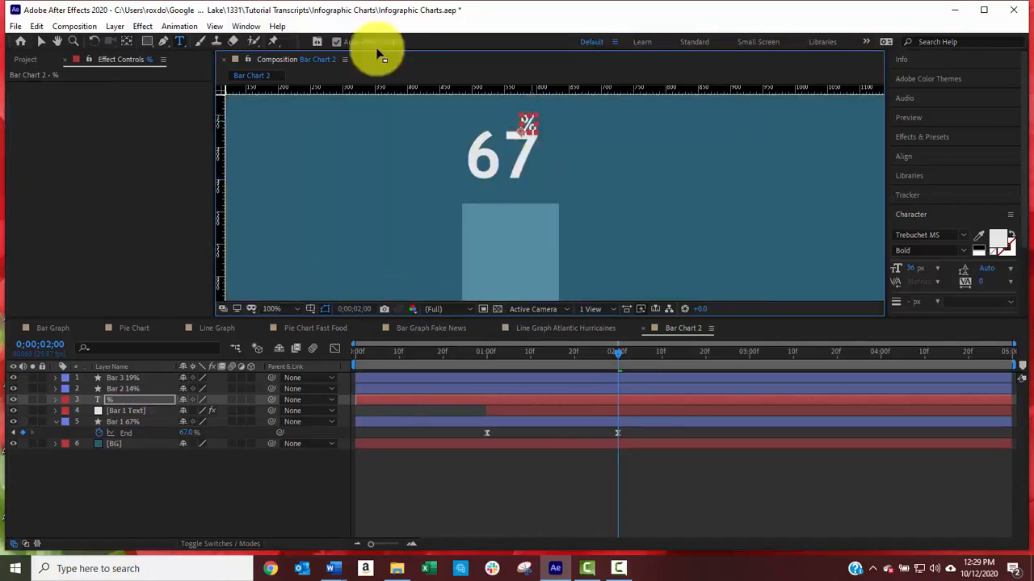
left_click(41, 41)
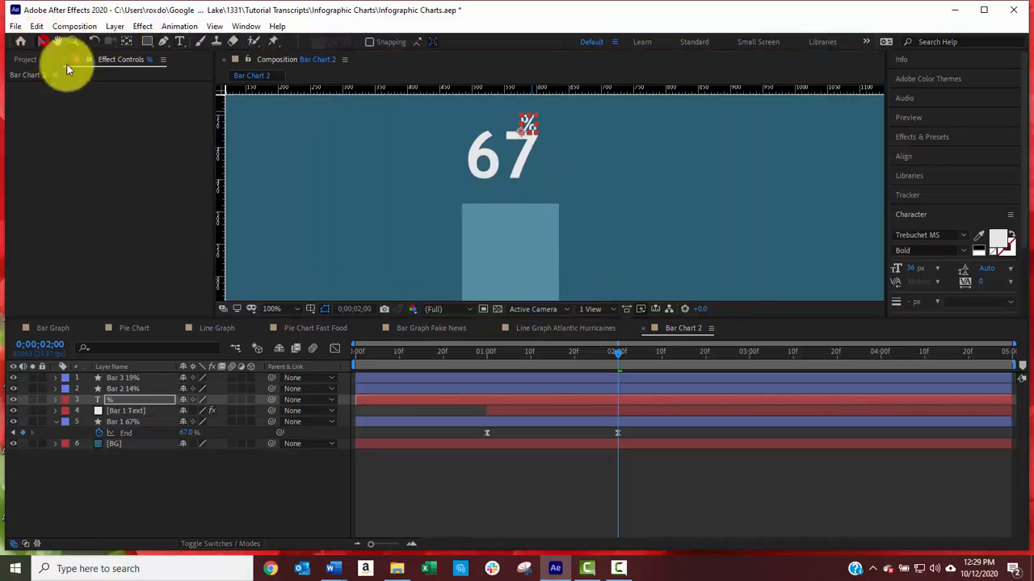
left_click_drag(526, 121, 548, 166)
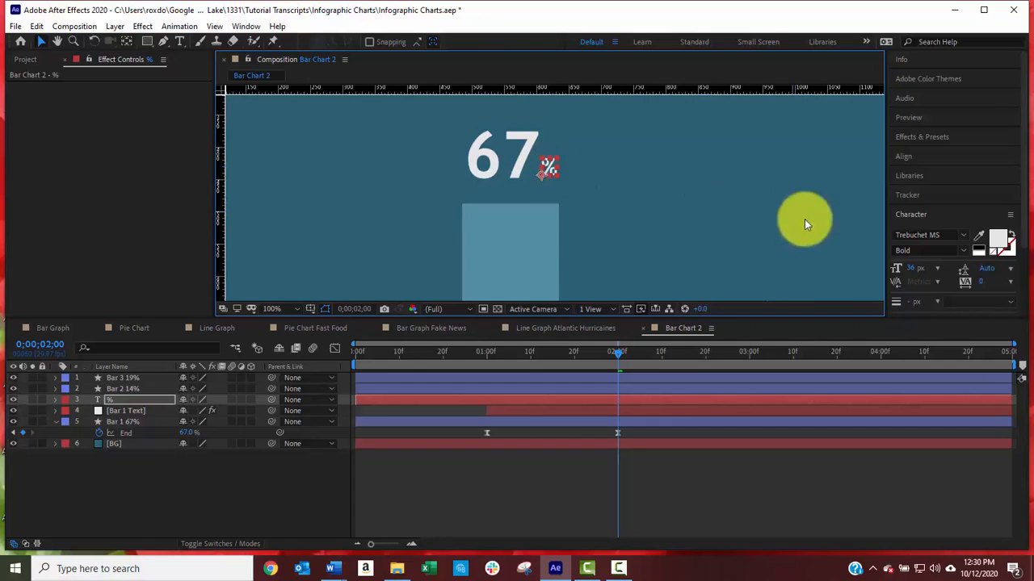
Step: Set the % text's font size to 80 px
left_click(913, 269)
type("72")
key("Return")
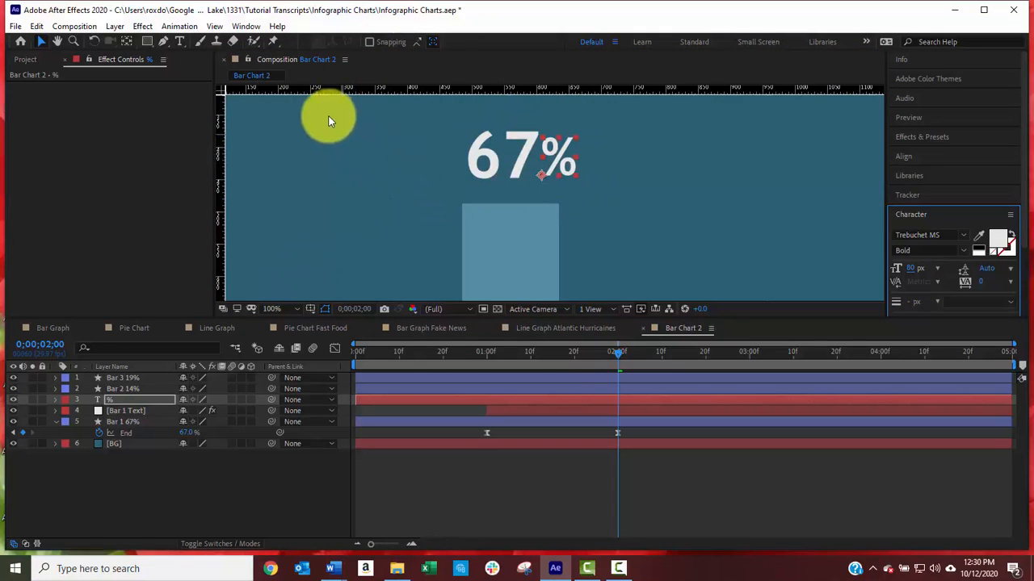
Step: Nudge the % and Bar 1 Text layers together left and slightly down until the label is centred above the first bar, and preview the animation
left_click(124, 402)
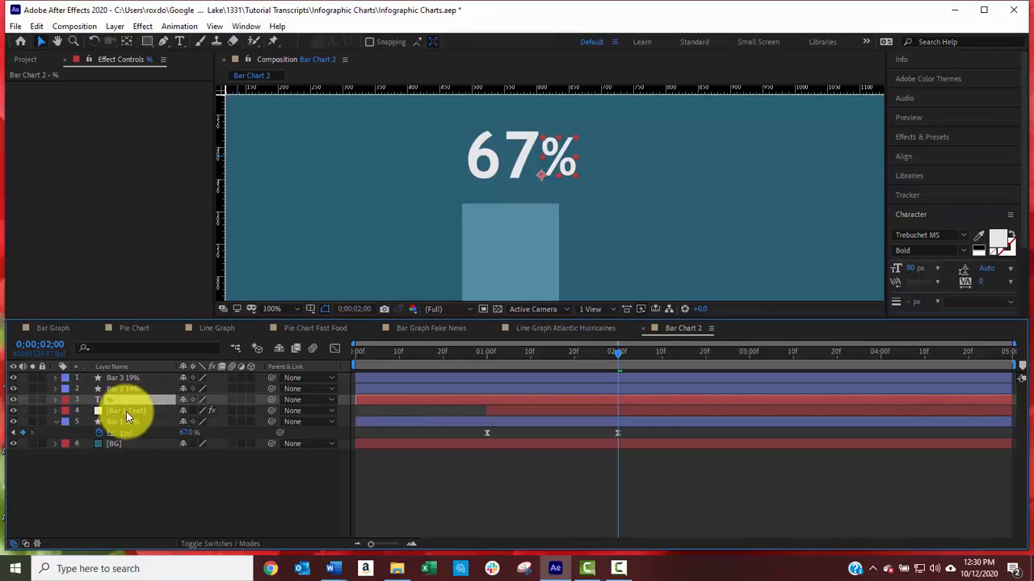
left_click(127, 412, "shift")
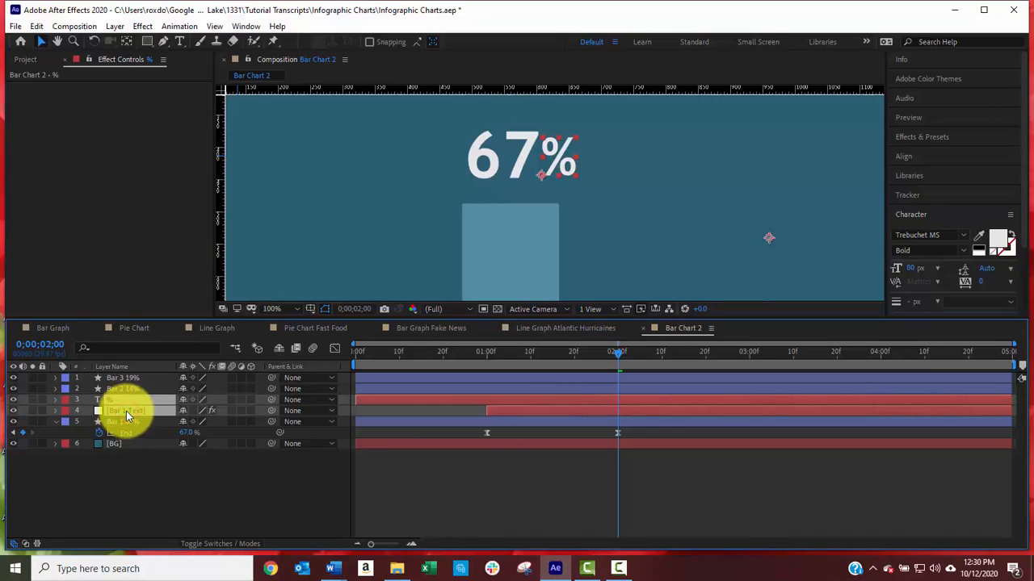
key("Left")
key("Left")
key("Left")
key("Left")
key("Left")
key("Left")
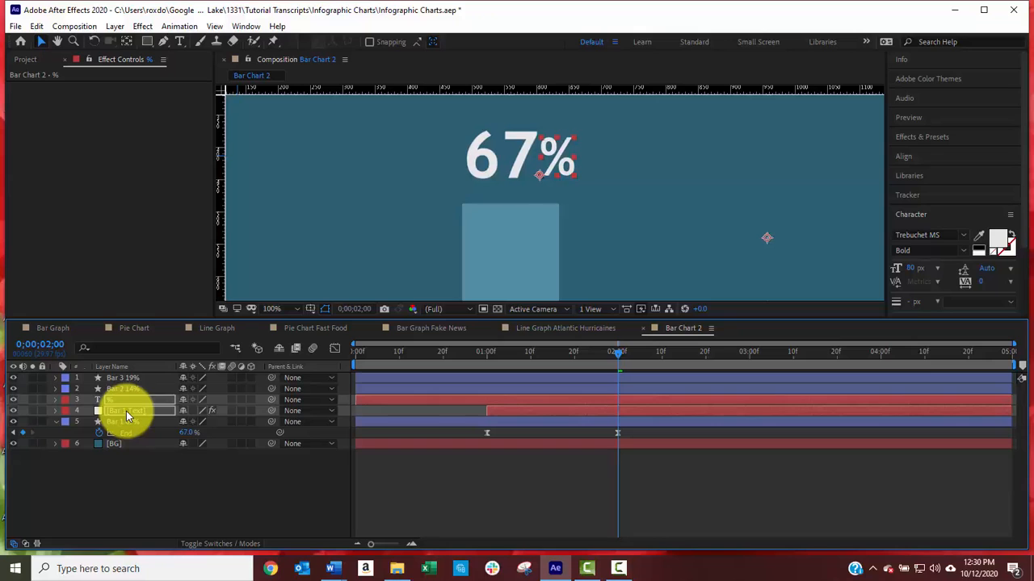
key("Left")
key("Left")
key("Left")
key("Left")
key("Left")
key("Left")
key("Left")
key("Left")
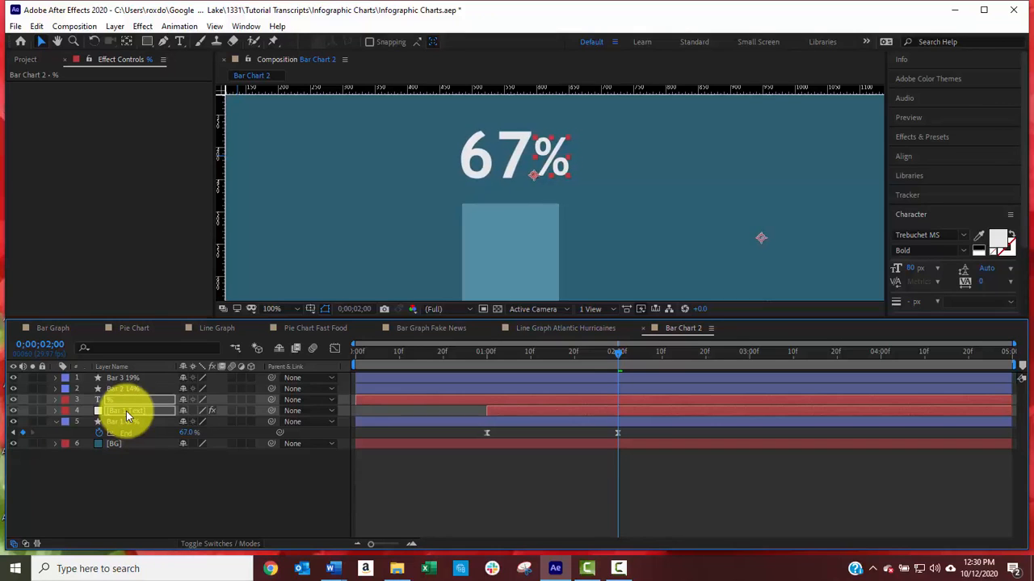
key("Left")
key("Left")
key("Left")
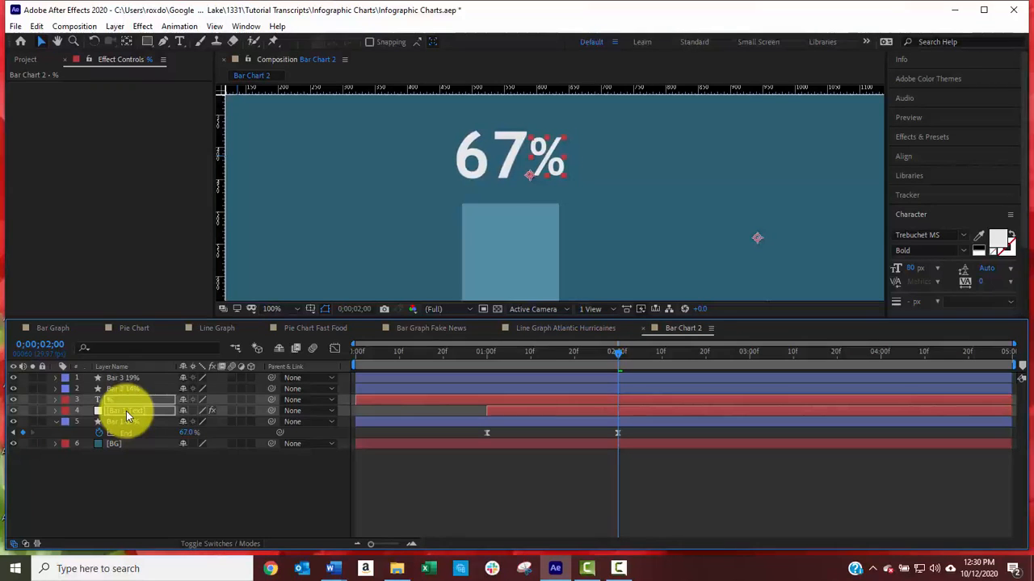
key("Down")
key("Down")
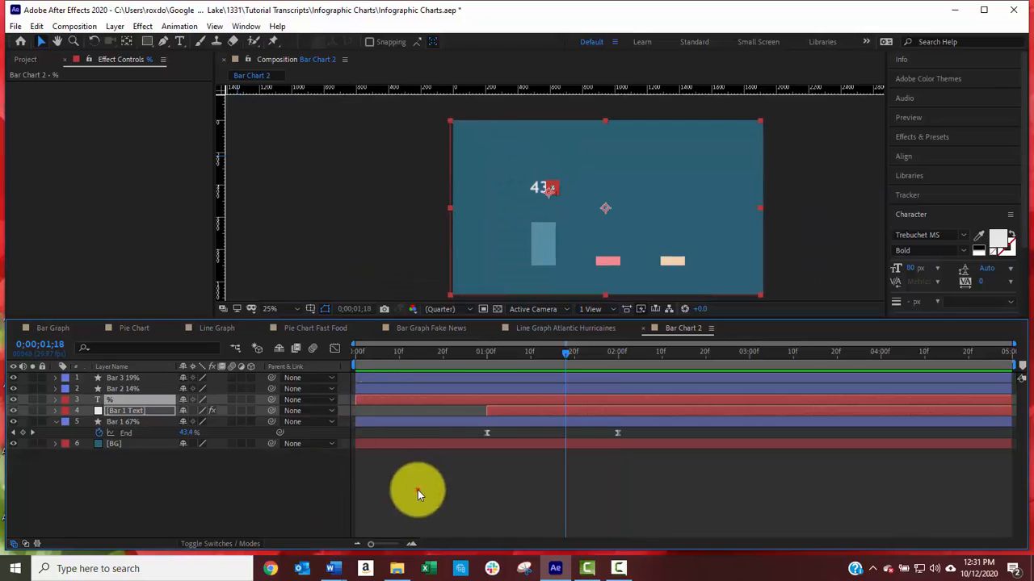
left_click(418, 490)
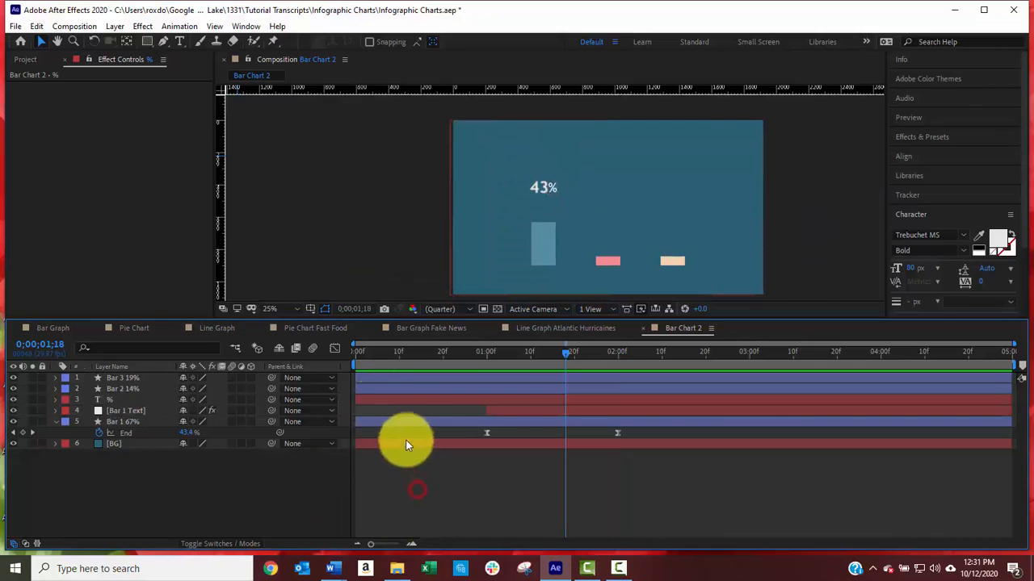
Step: Trim the start of the % text layer to Bar 1's first End keyframe at 1 second
left_click(384, 400)
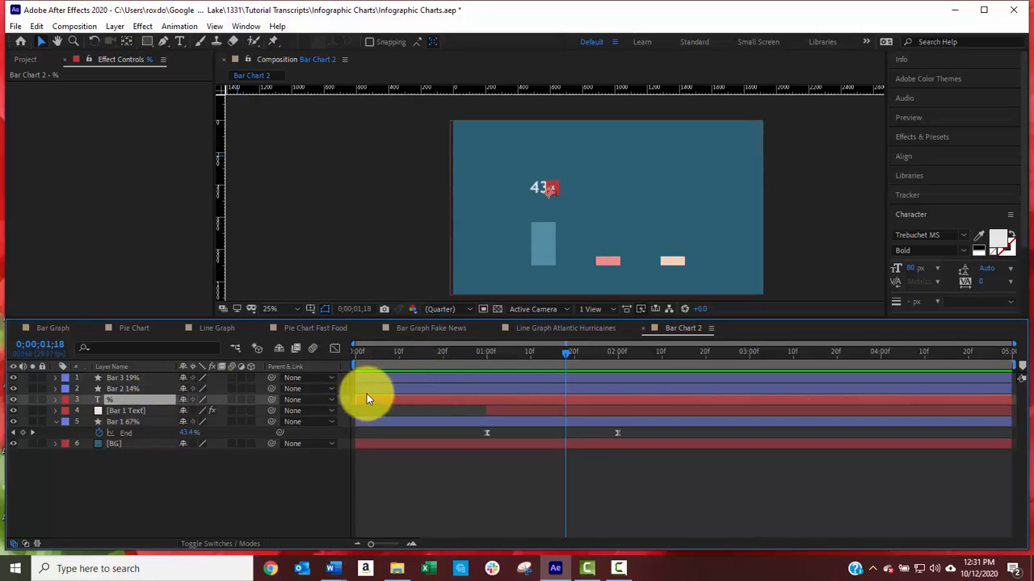
left_click_drag(354, 395, 485, 428)
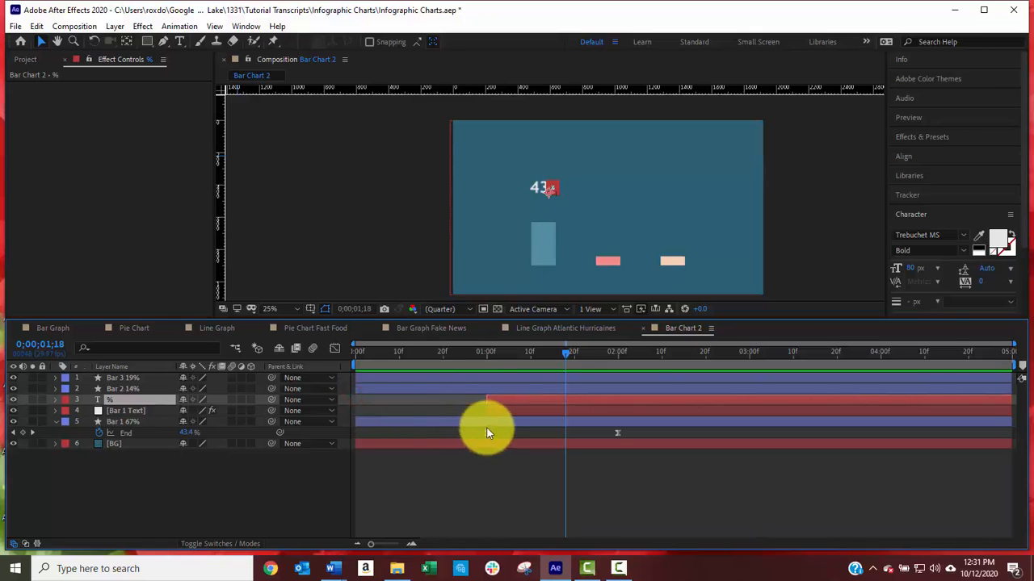
left_click(449, 472)
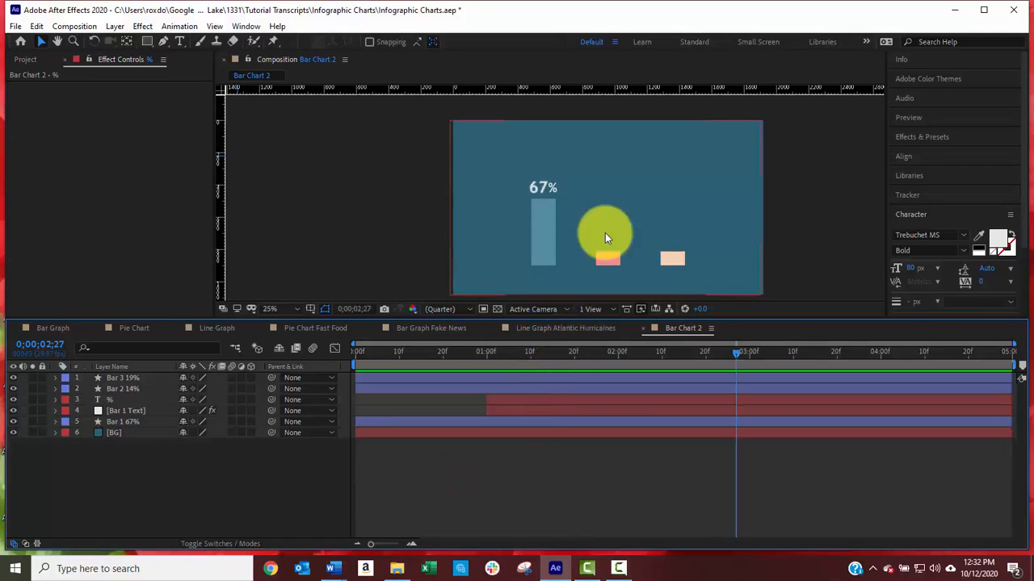
Step: Open the Bar Graph Fake News composition to view the finished example chart
left_click(420, 328)
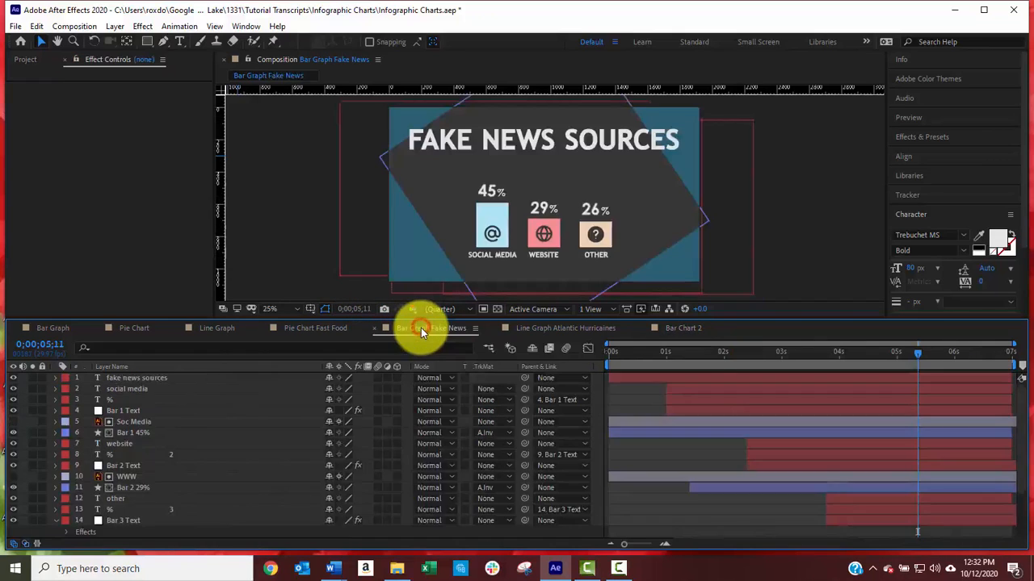